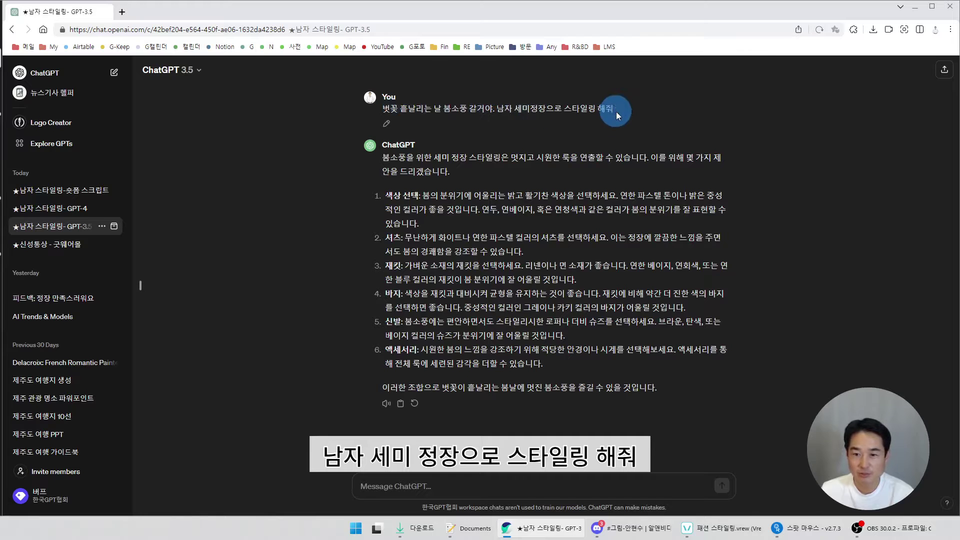
Step: Read the GPT-3.5 answer on semi-formal men's styling, from its introduction through the numbered clothing suggestions
left_click_drag(382, 157, 449, 172)
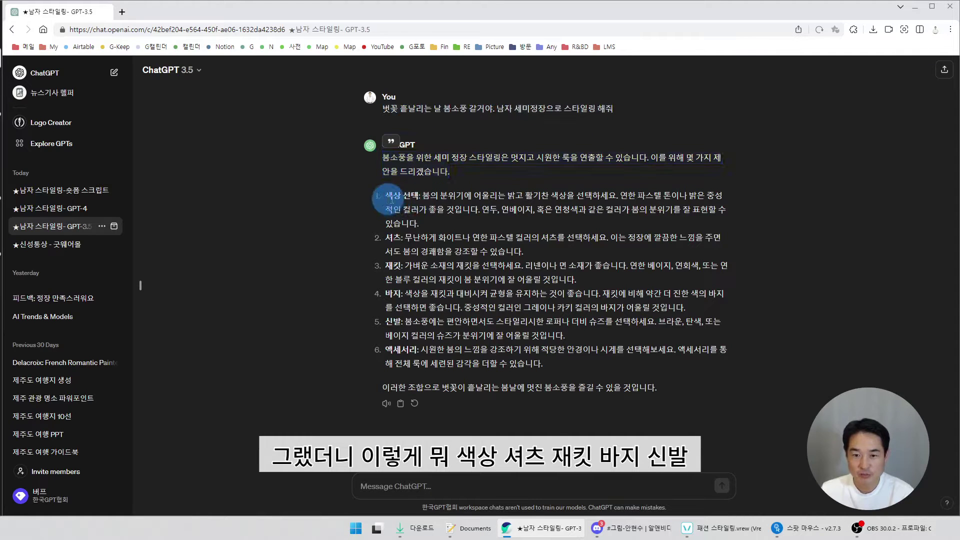
left_click_drag(393, 237, 472, 347)
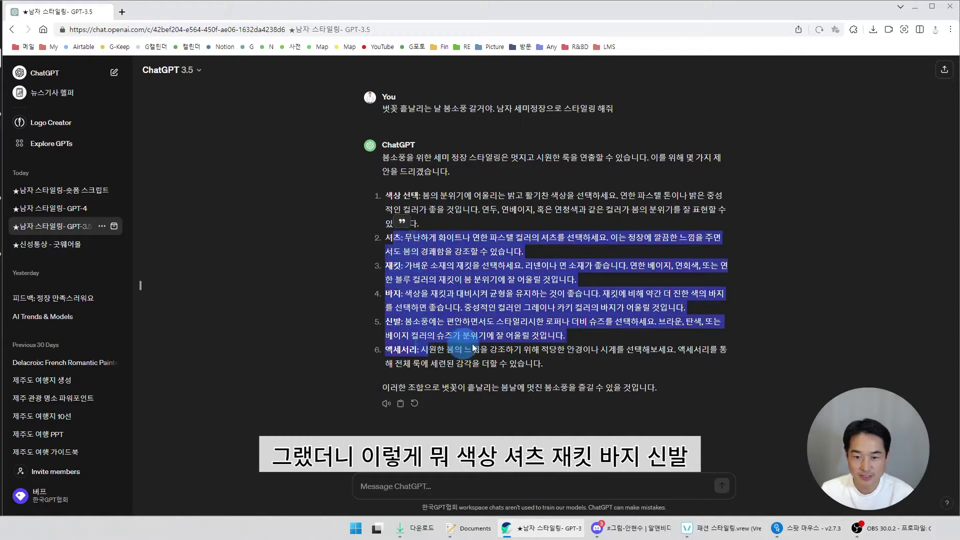
left_click(561, 299)
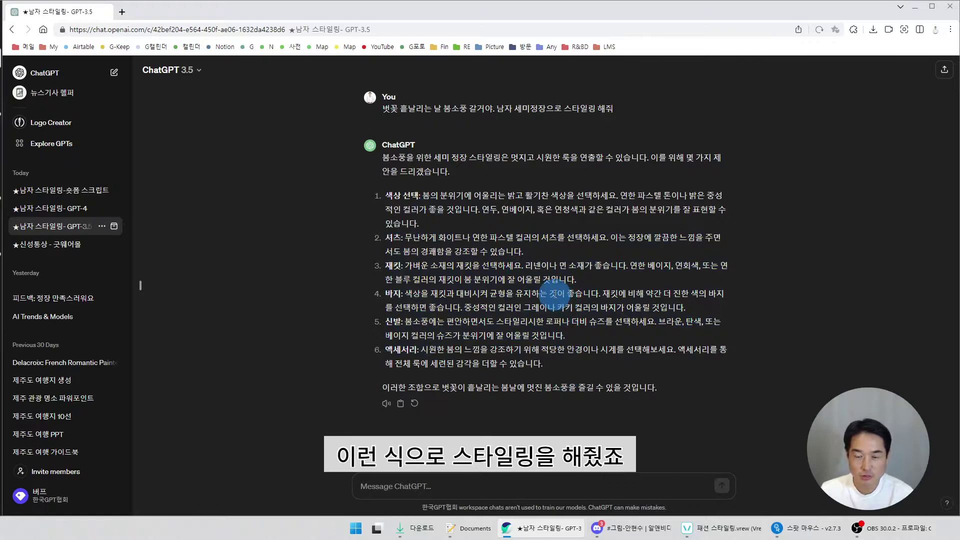
mouse_move(446, 124)
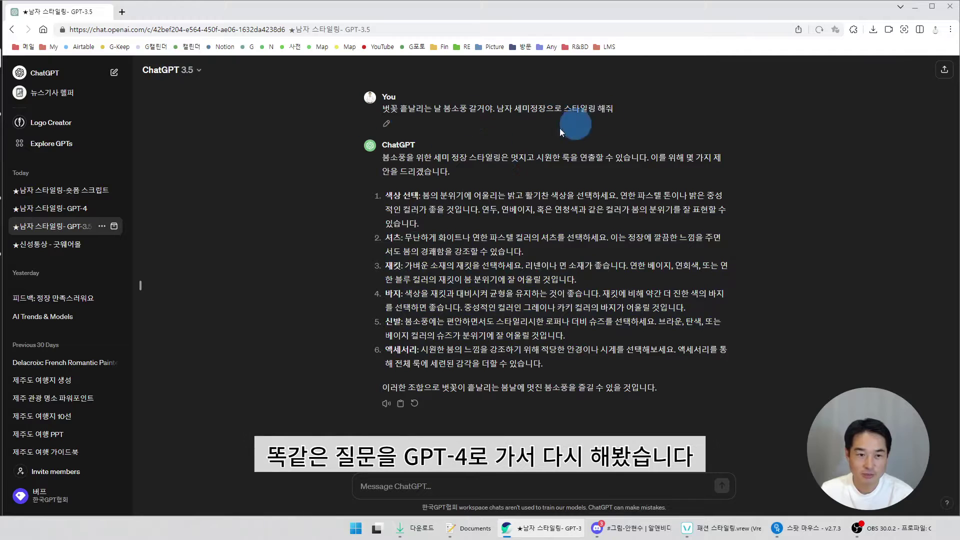
Step: Open the "★남자 스타일링- GPT-4" chat and check its opening prompt and the available models
left_click(58, 214)
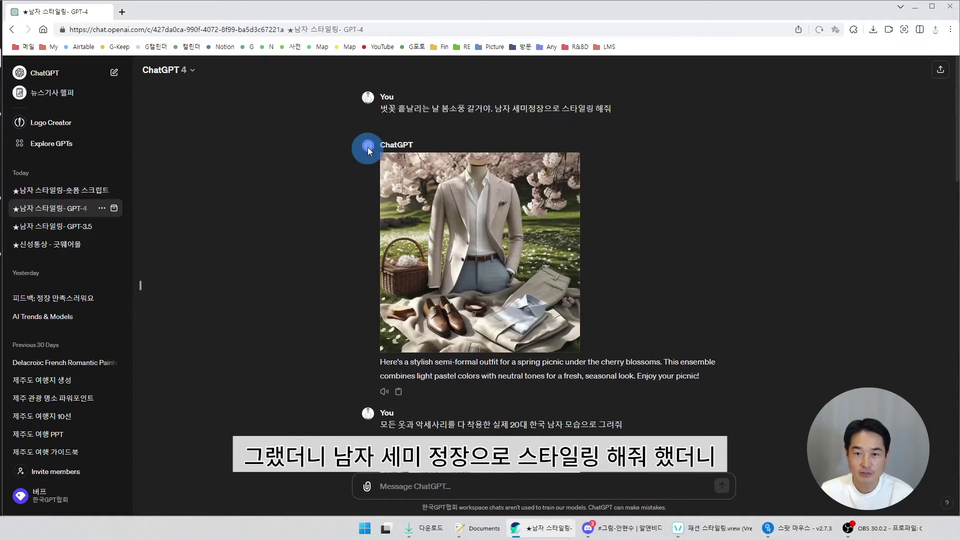
left_click_drag(388, 109, 617, 108)
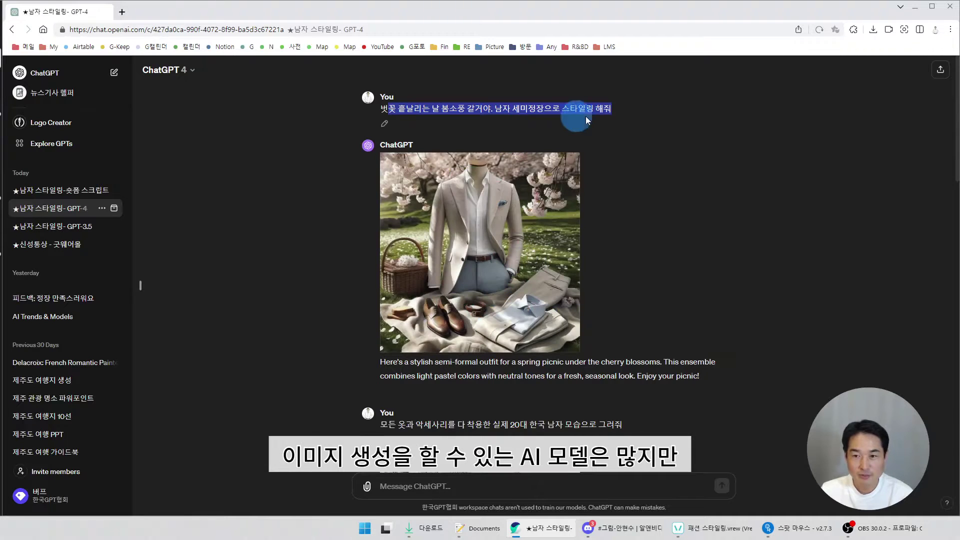
left_click(640, 124)
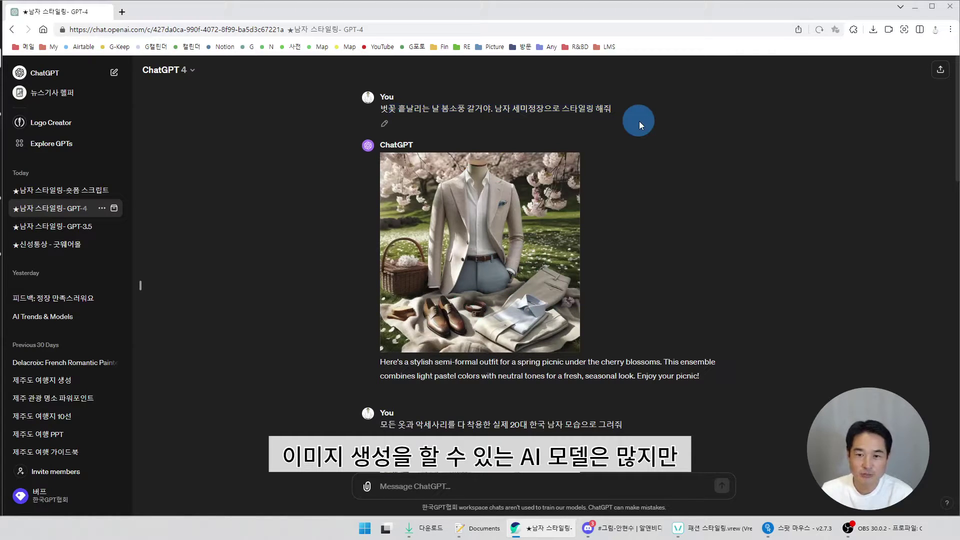
left_click(187, 70)
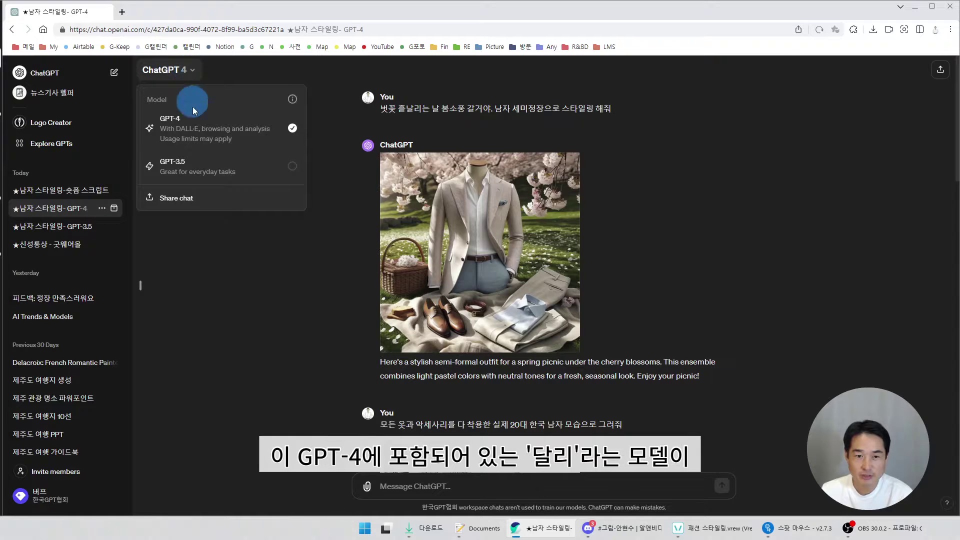
left_click(613, 244)
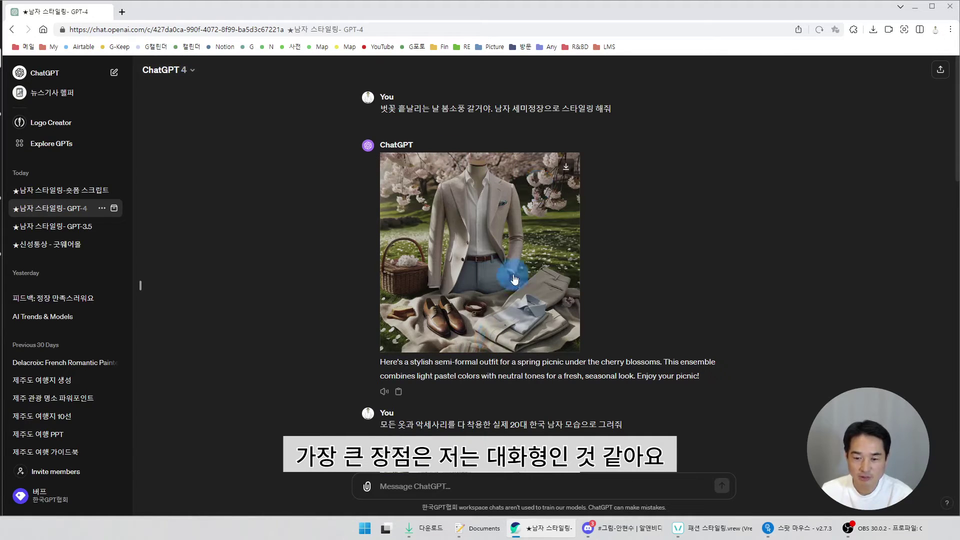
left_click_drag(383, 111, 634, 110)
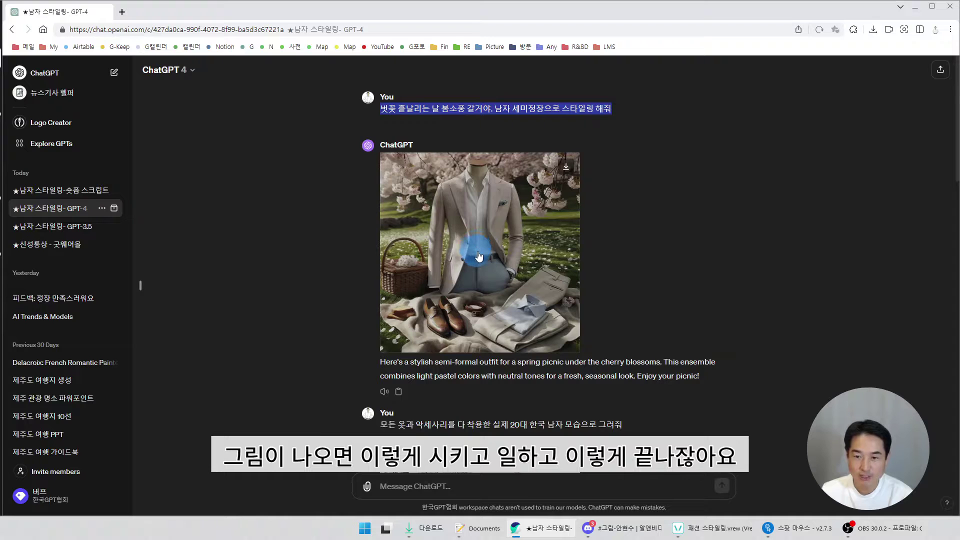
left_click(386, 124)
left_click_drag(381, 109, 633, 114)
left_click(633, 114)
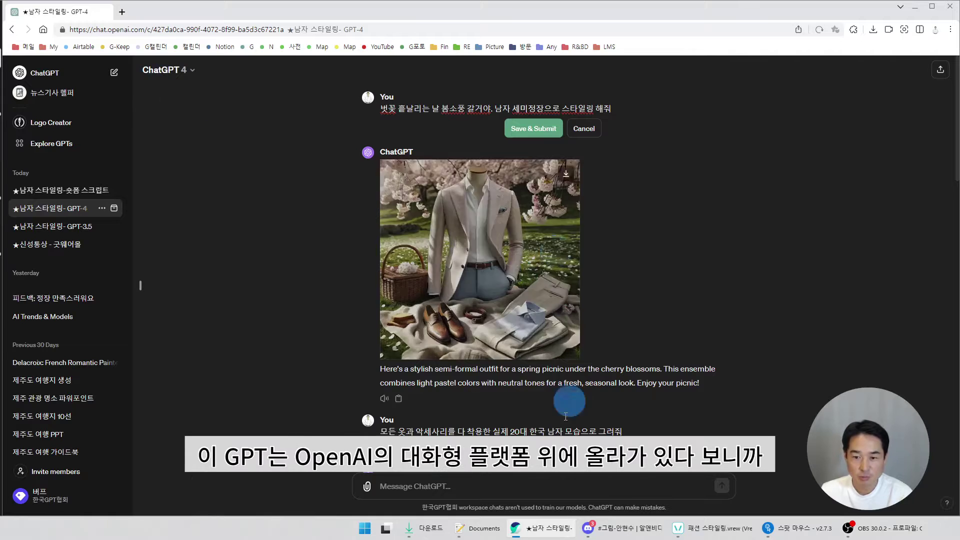
left_click(583, 126)
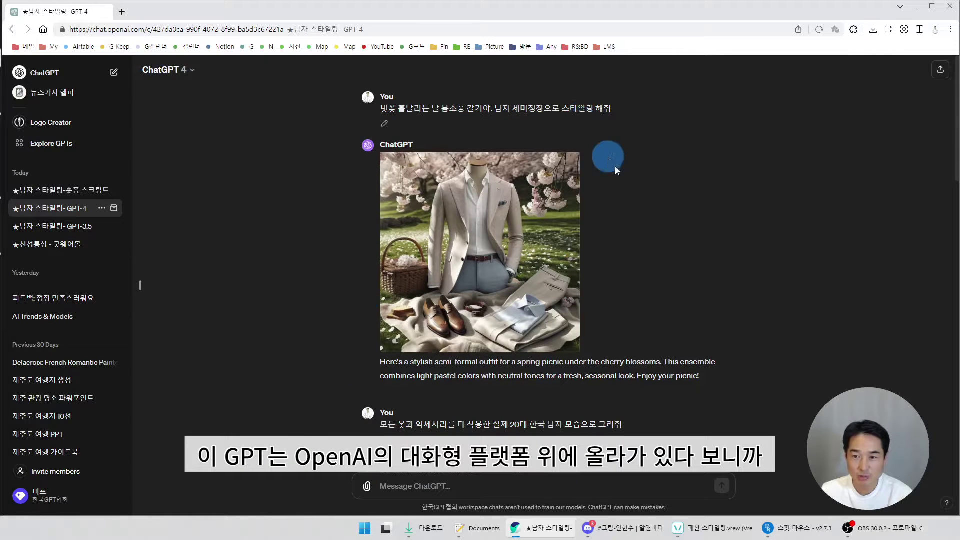
Step: Examine the follow-up prompt asking for a real Korean man in his 20s wearing all the clothes and accessories
scroll(475, 250, "down", 3)
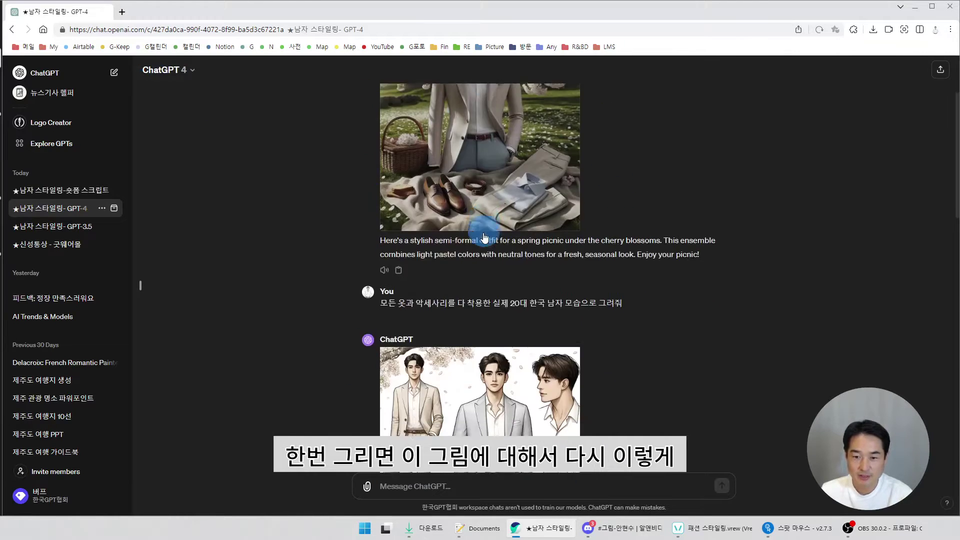
left_click_drag(382, 302, 664, 302)
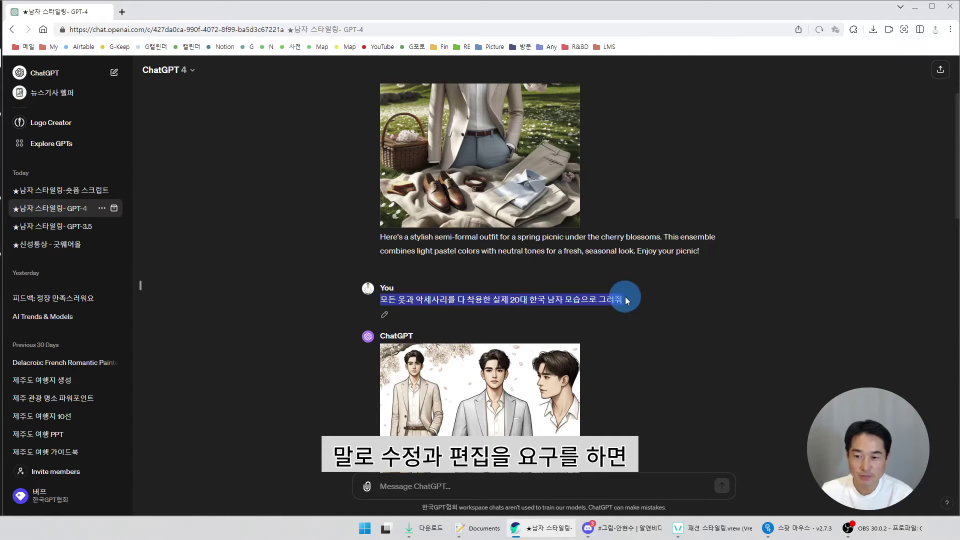
left_click(539, 415)
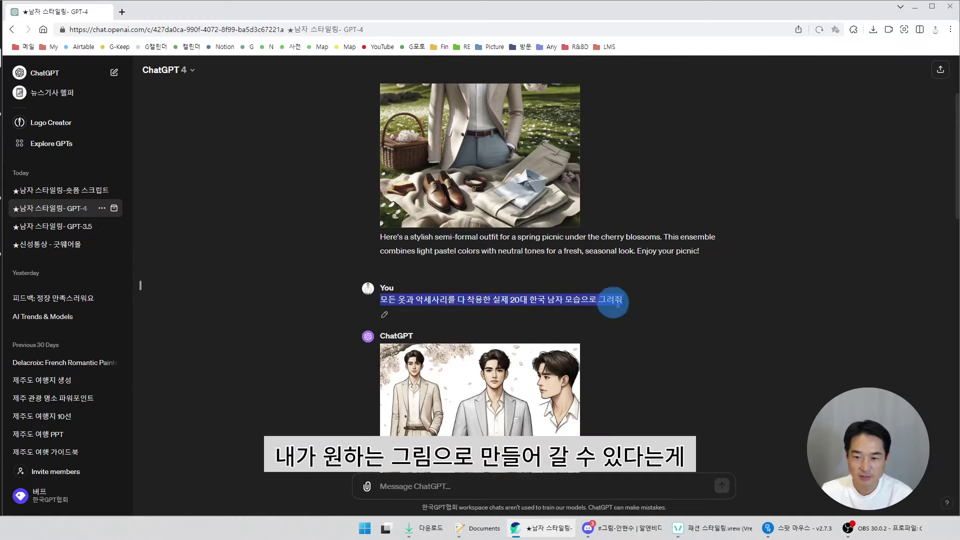
scroll(618, 303, "up", 3)
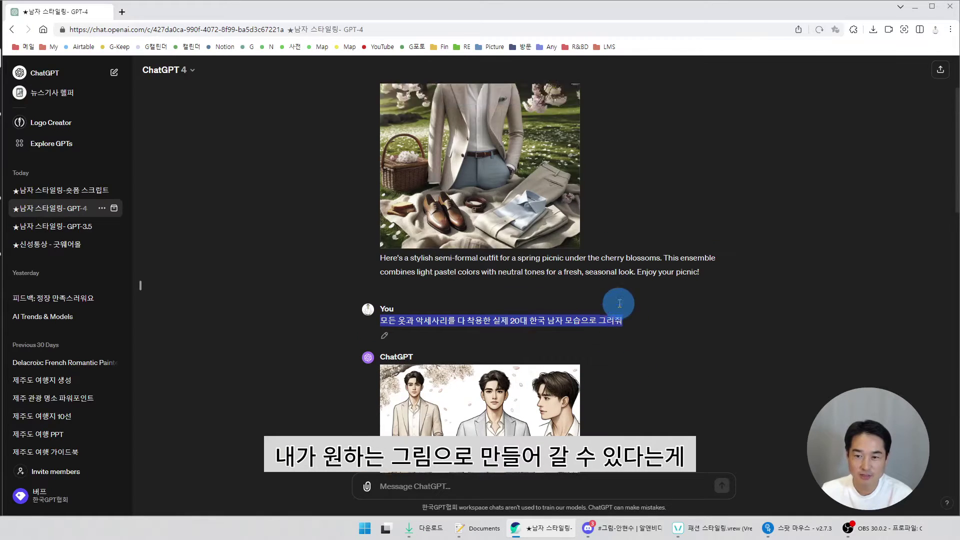
scroll(619, 302, "down", 3)
left_click(647, 303)
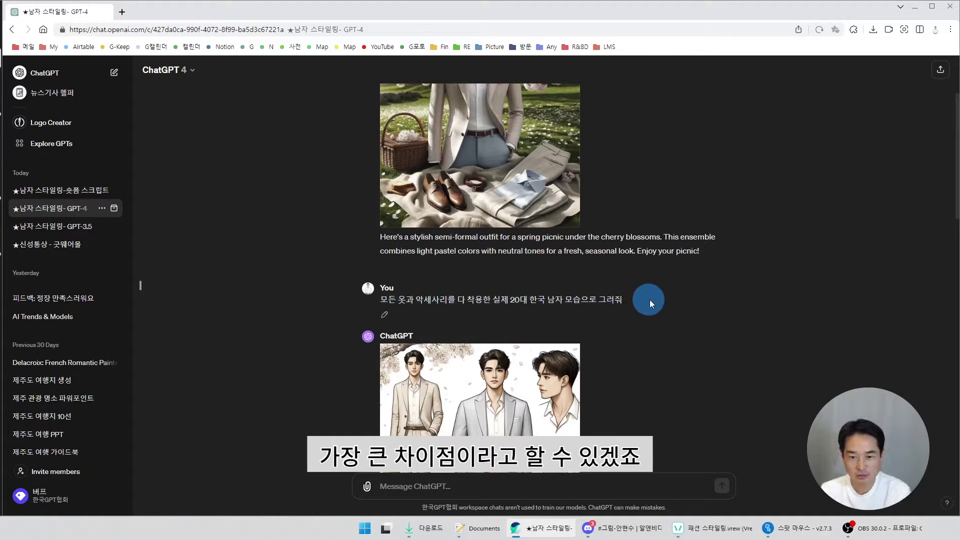
left_click_drag(379, 302, 622, 300)
left_click_drag(509, 300, 580, 300)
Step: View the generated illustration of the man enlarged and compare its outfit with the first picnic image
scroll(651, 304, "down", 4)
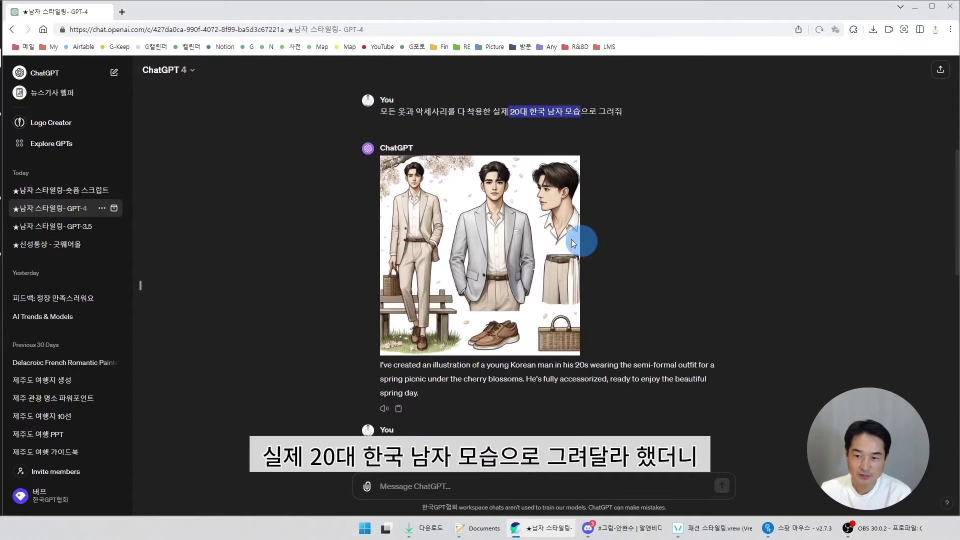
left_click(512, 339)
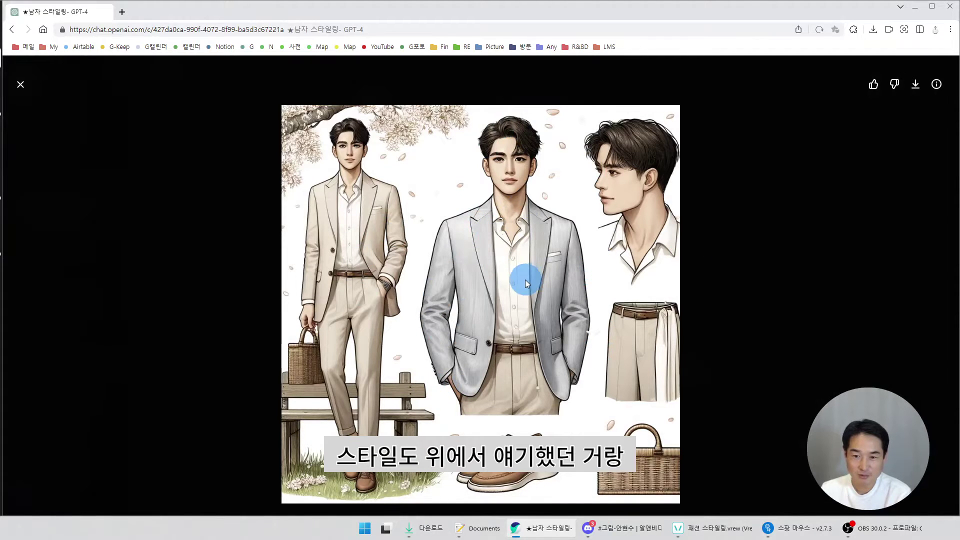
left_click(21, 84)
scroll(452, 280, "up", 5)
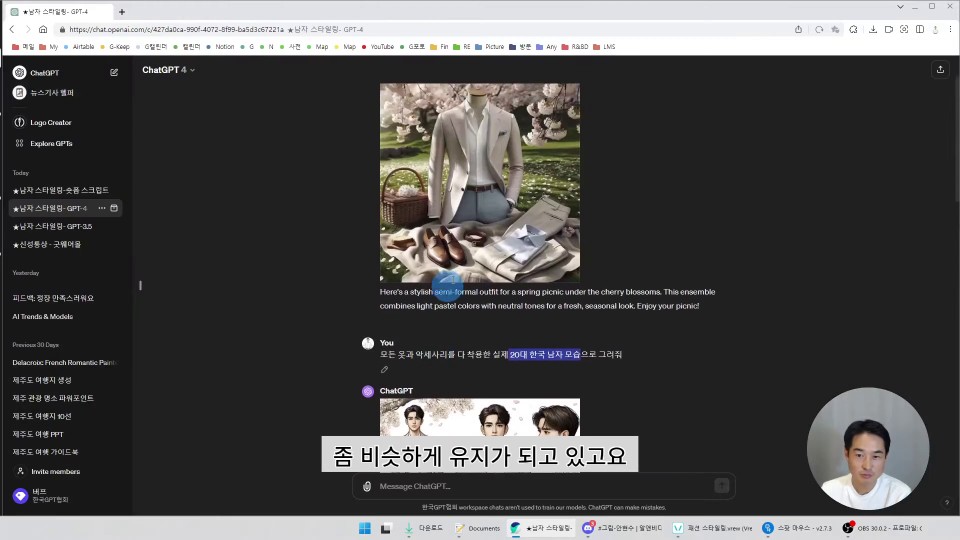
scroll(467, 275, "down", 7)
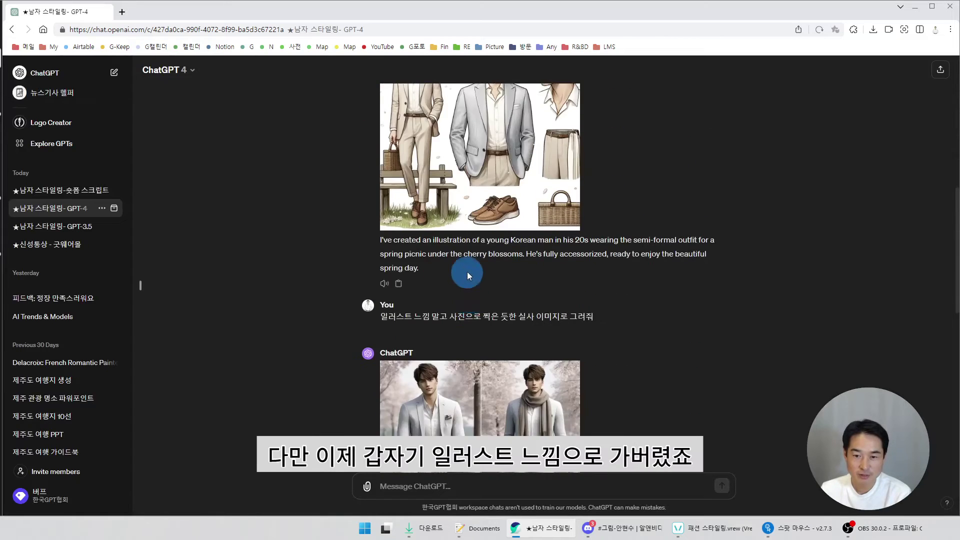
scroll(467, 274, "up", 3)
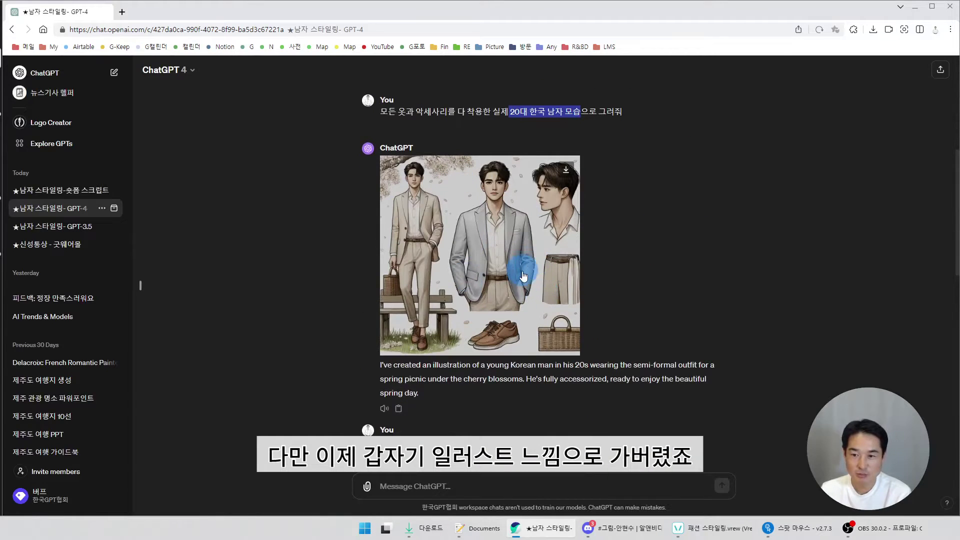
scroll(523, 275, "up", 5)
scroll(508, 355, "down", 6)
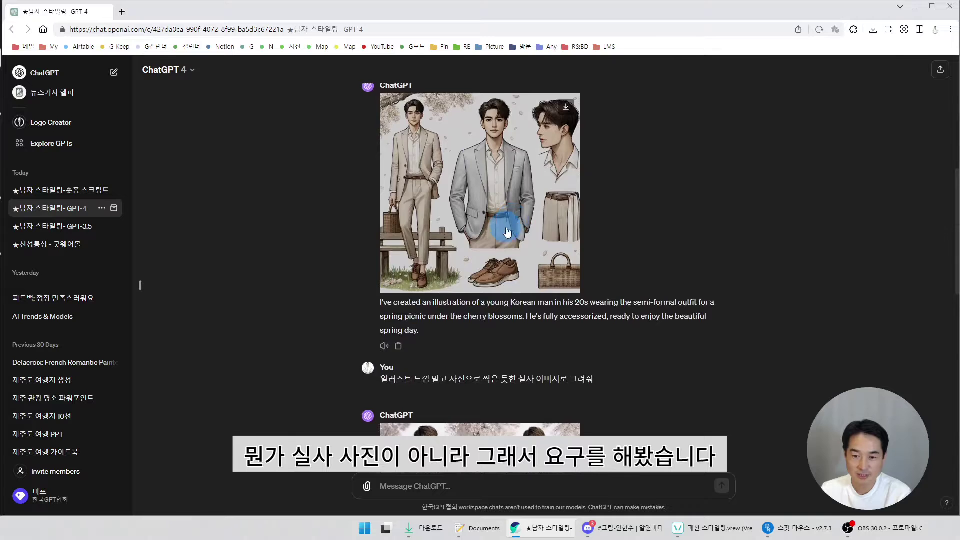
Step: Review the prompt asking for a photo-like image instead of an illustration, and view its resulting picture enlarged
scroll(508, 231, "down", 3)
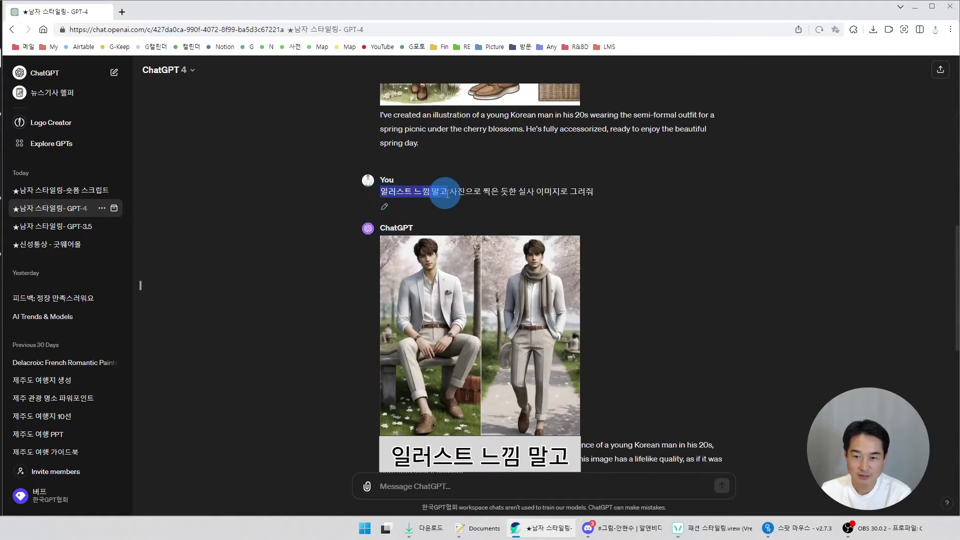
left_click_drag(449, 191, 667, 196)
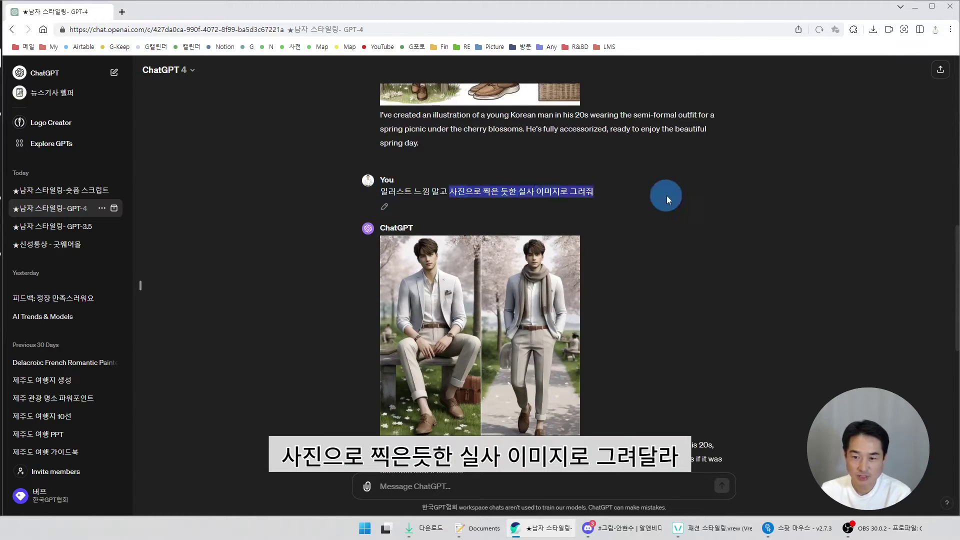
left_click(667, 196)
left_click(453, 340)
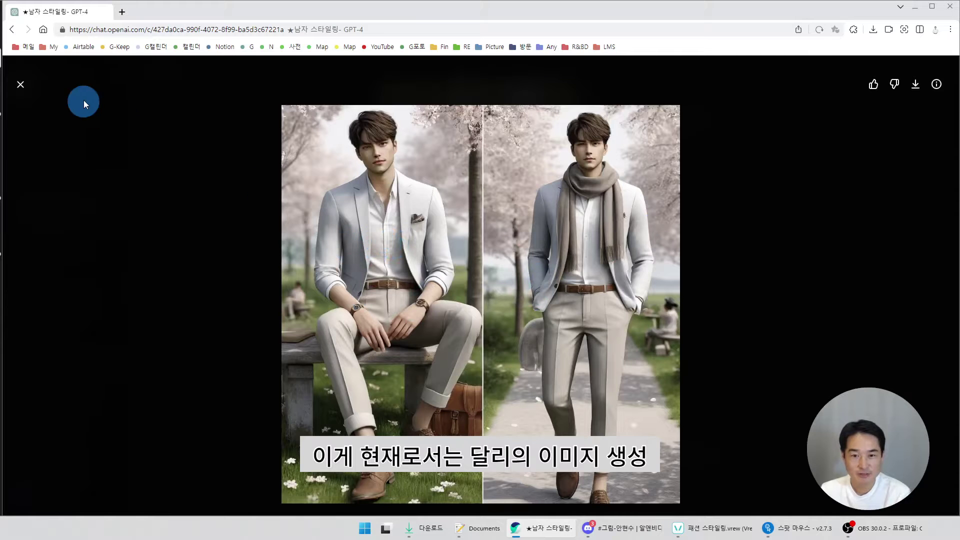
left_click(20, 85)
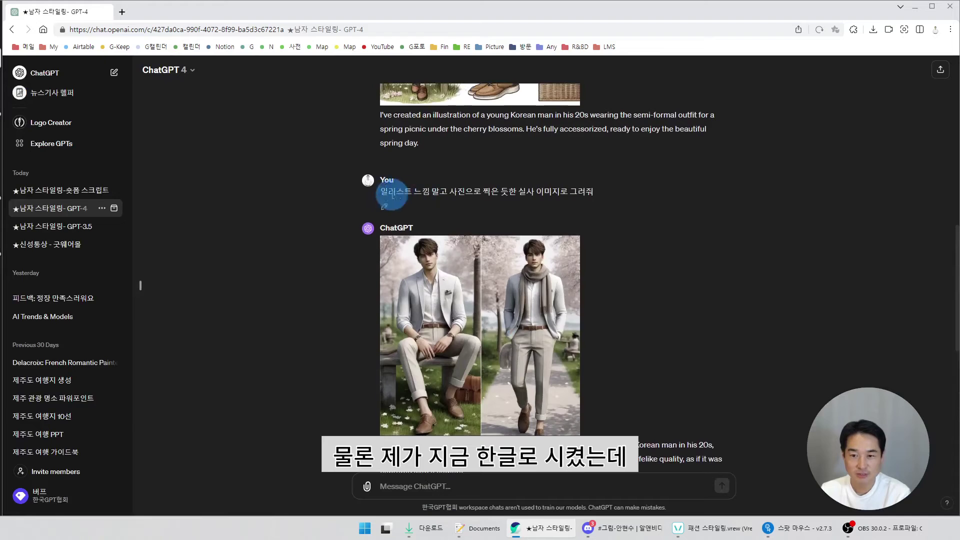
left_click_drag(382, 194, 600, 194)
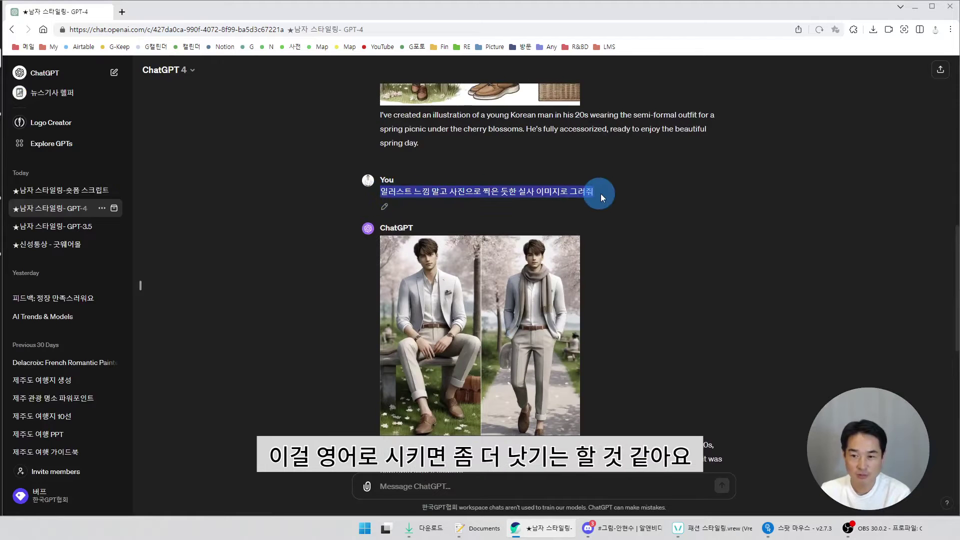
Step: Review the prompt specifying a Canon 5D Mark-III camera and 50mm prime lens, and view its portrait enlarged
scroll(511, 262, "down", 4)
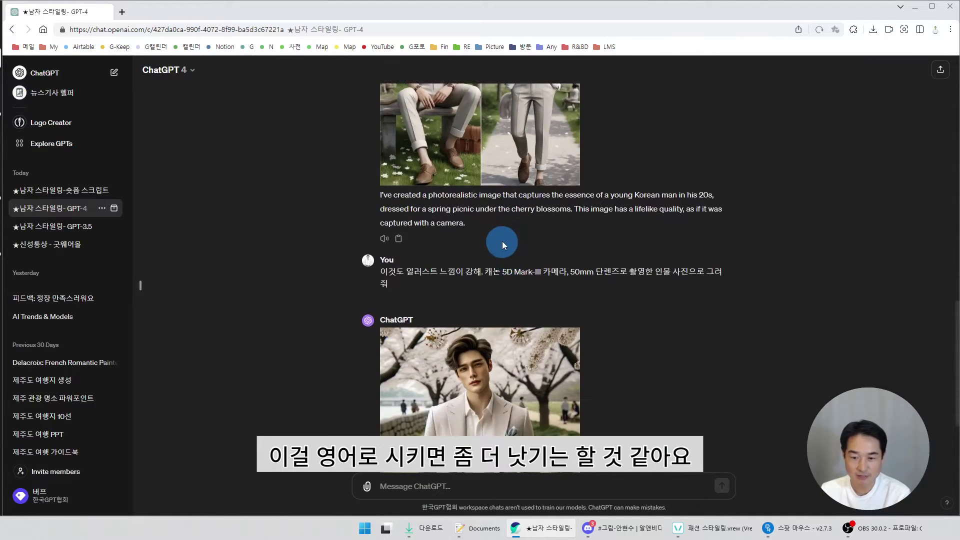
scroll(502, 241, "down", 3)
left_click_drag(383, 148, 628, 149)
scroll(494, 247, "down", 1)
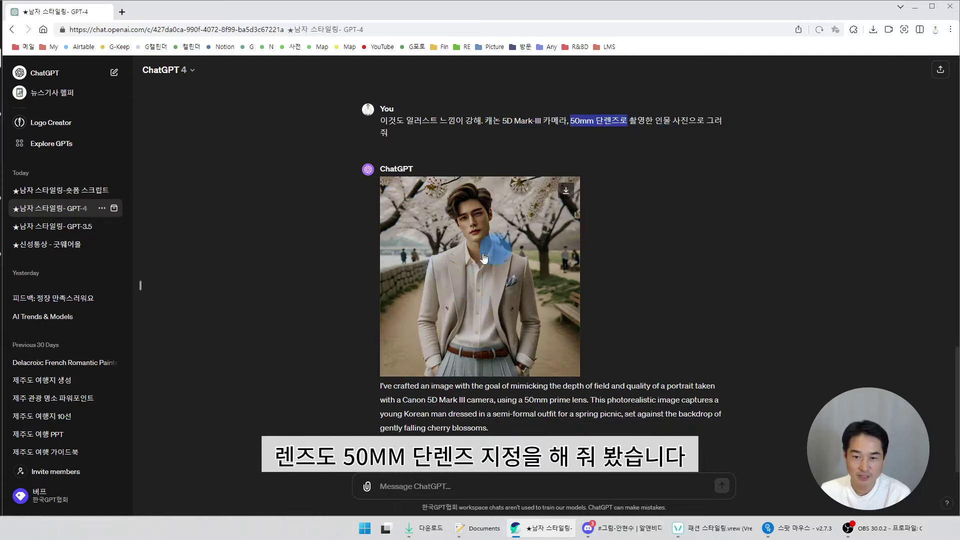
left_click(470, 282)
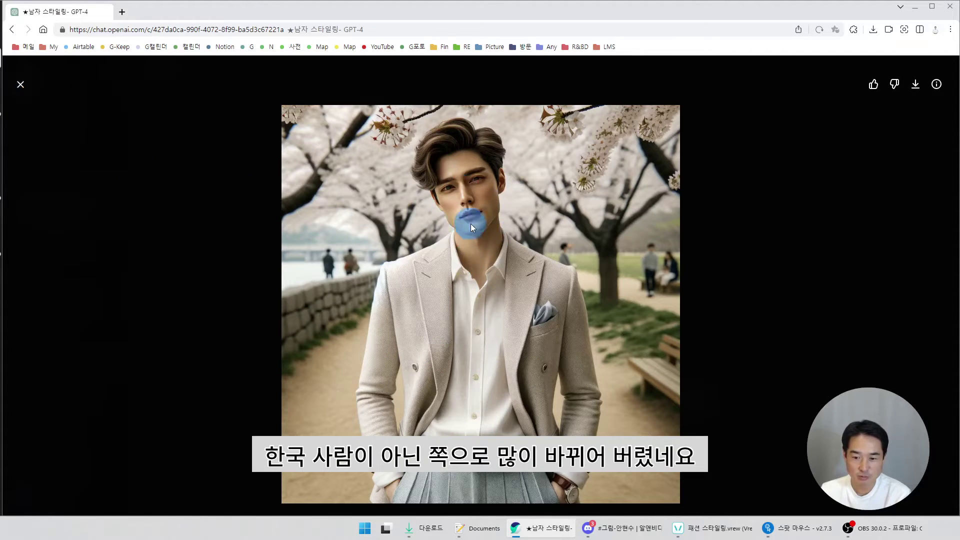
left_click(80, 100)
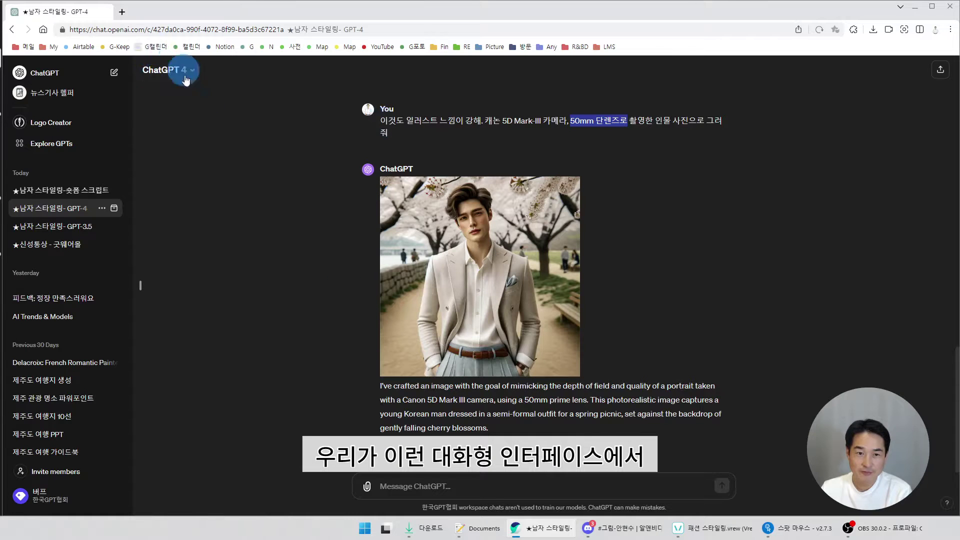
Step: Compare the full camera-and-lens prompt with the English description beneath the last portrait
left_click_drag(382, 122, 682, 136)
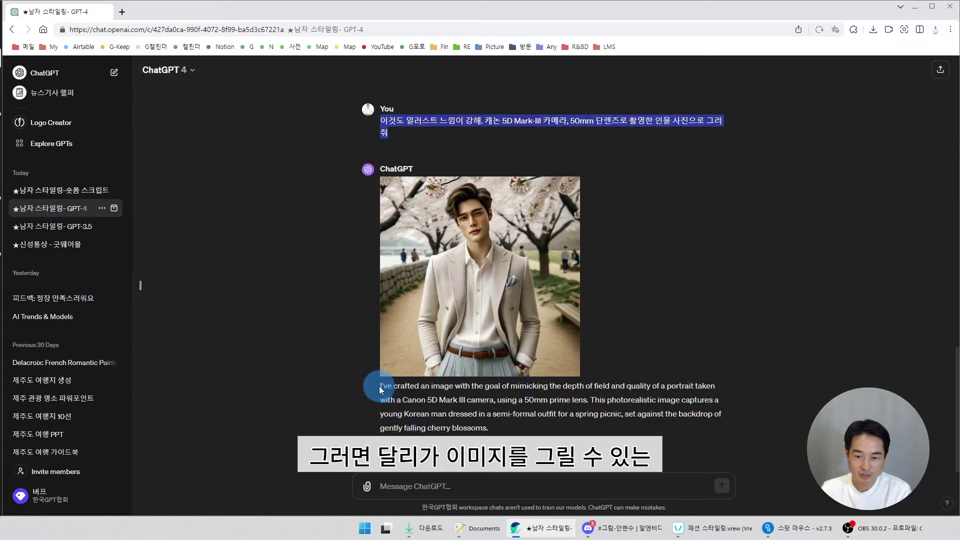
left_click_drag(381, 386, 552, 425)
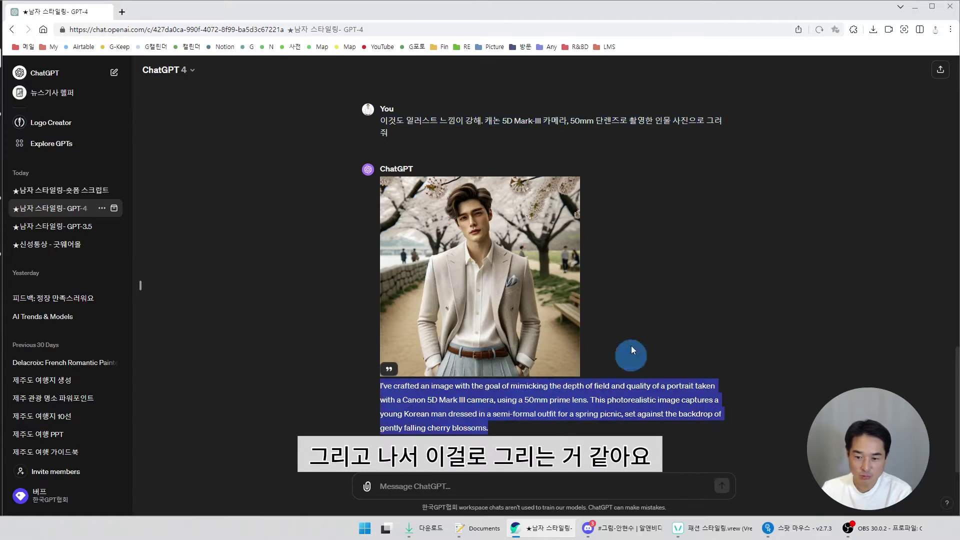
left_click(469, 405)
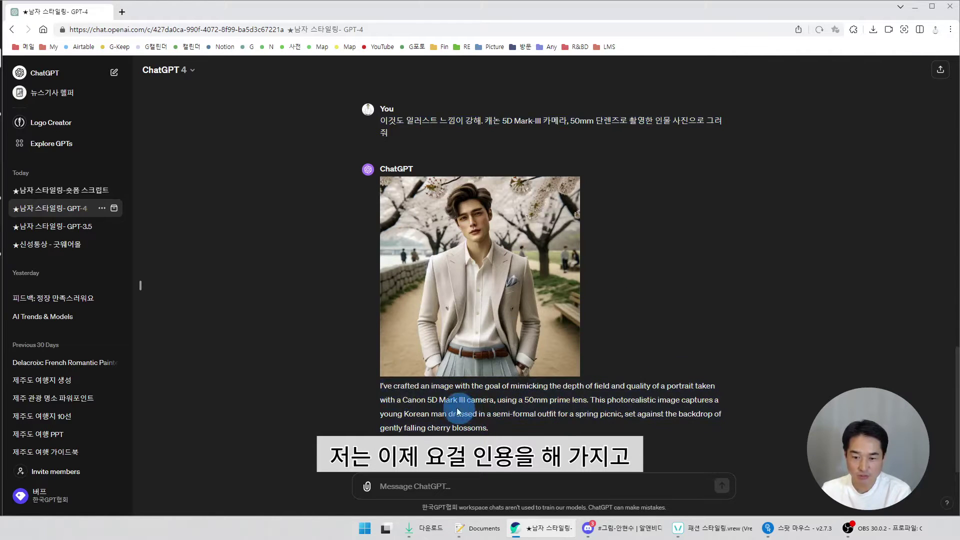
Step: Highlight the Canon 5D Mark III and 50mm prime lens phrase, then the photorealistic sentence, in the English description beneath the portrait
mouse_move(404, 402)
left_mouse_down()
mouse_move(584, 402)
mouse_move(409, 403)
left_mouse_up()
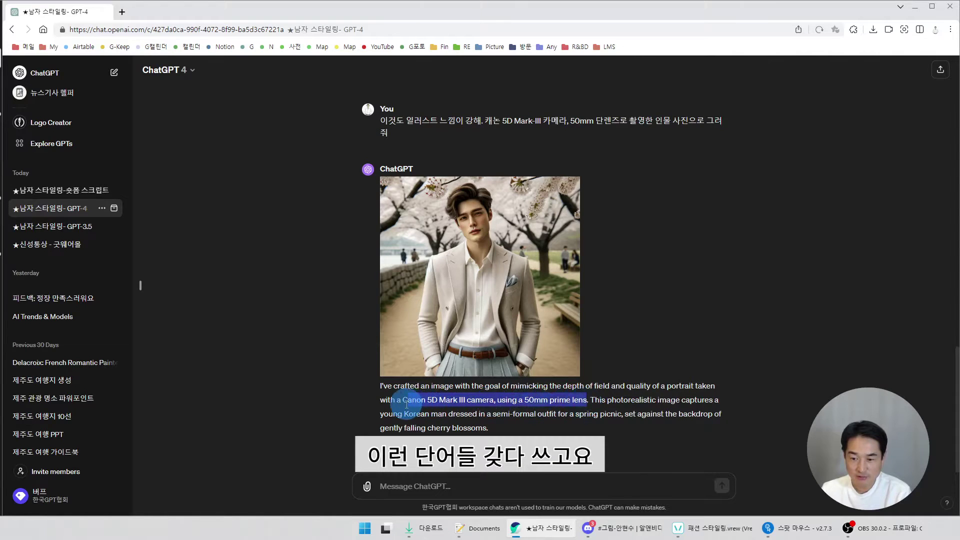
left_click(513, 404)
left_click_drag(606, 401, 674, 418)
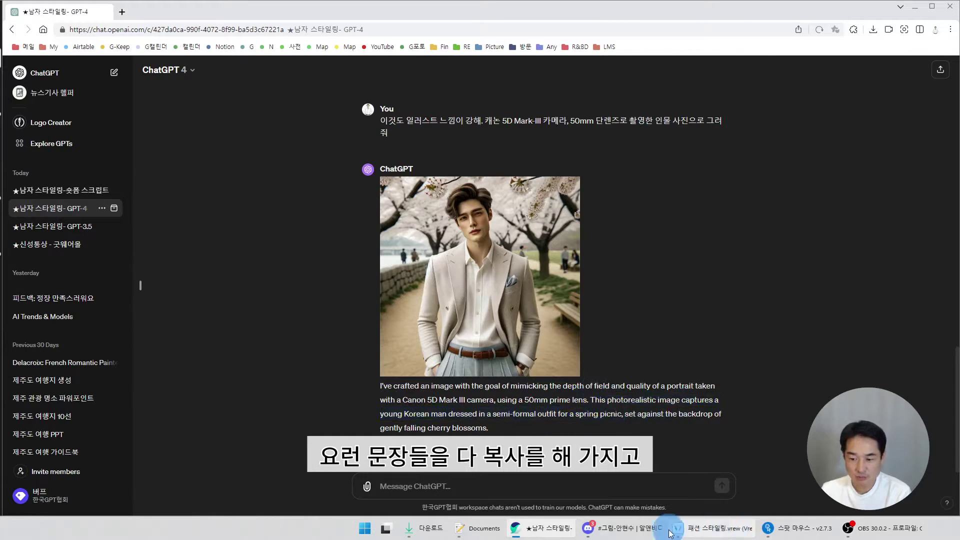
Step: Switch to Discord and find the first Midjourney post that reuses the spring picnic description
left_click(622, 528)
left_click(434, 304)
scroll(299, 280, "up", 15)
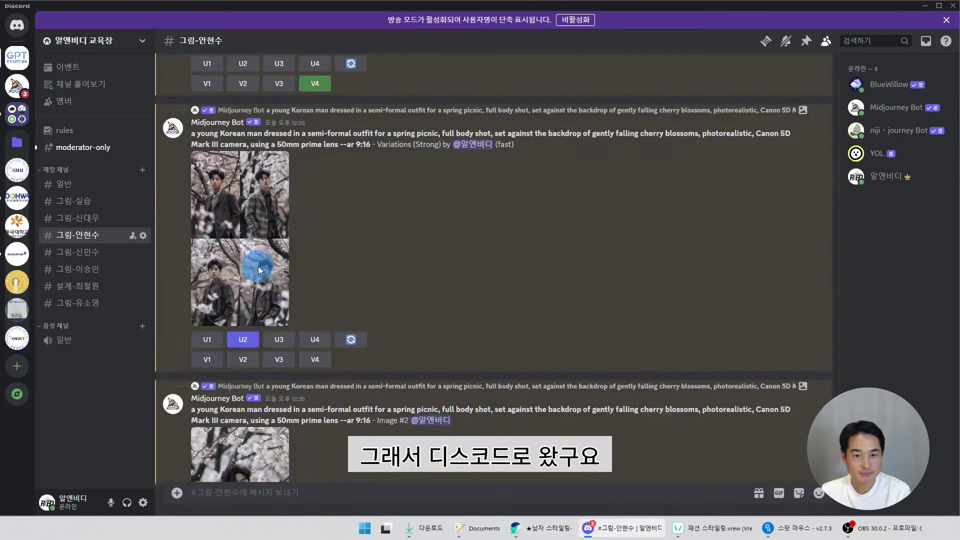
scroll(299, 275, "down", 15)
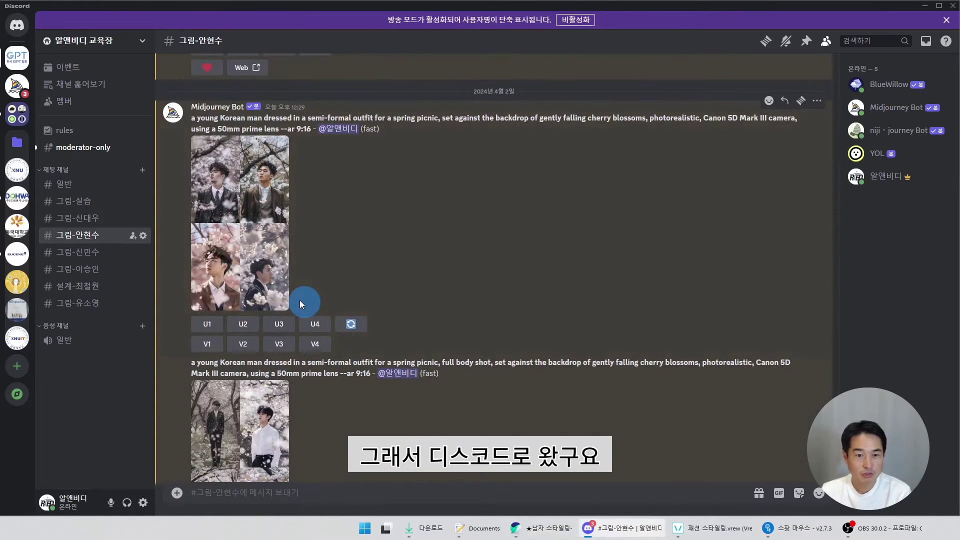
Step: Examine the first Midjourney prompt part by part: subject, falling cherry blossoms, photorealistic style, Canon camera and the --ar 9:16 ratio
left_click(194, 123)
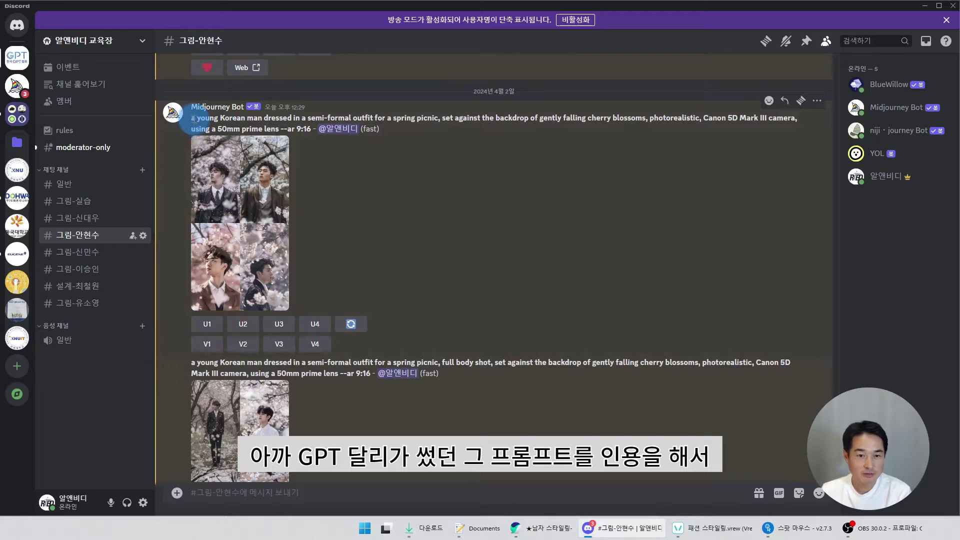
left_click_drag(193, 119, 393, 119)
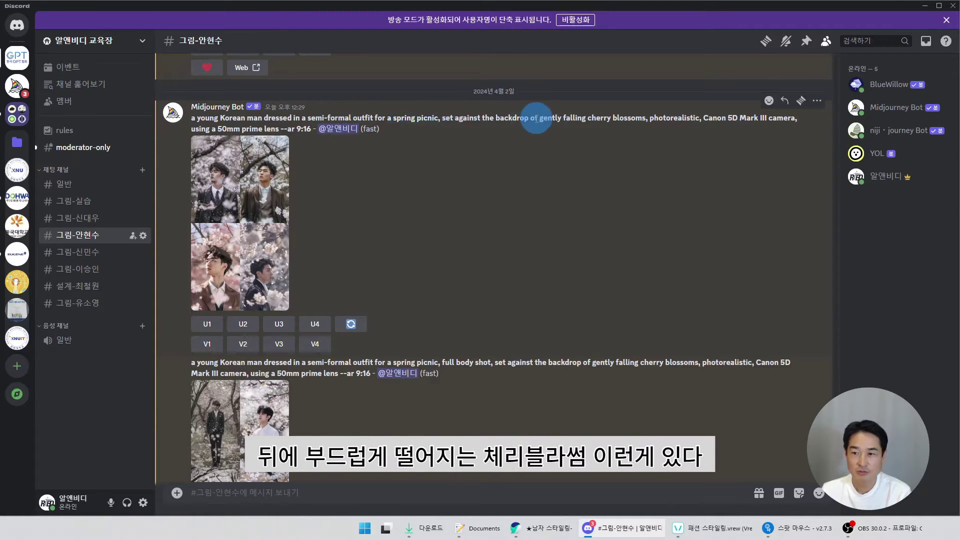
left_click_drag(538, 119, 637, 134)
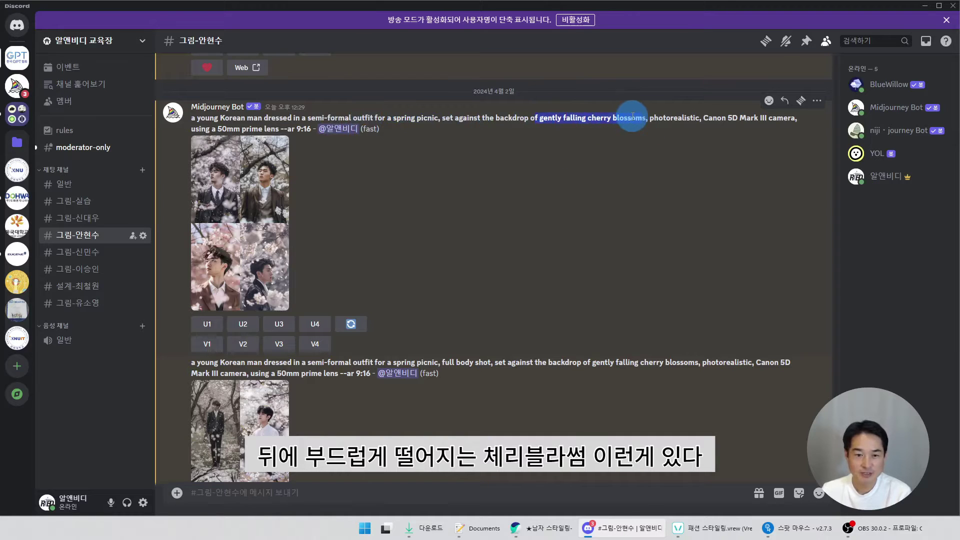
left_click(614, 123)
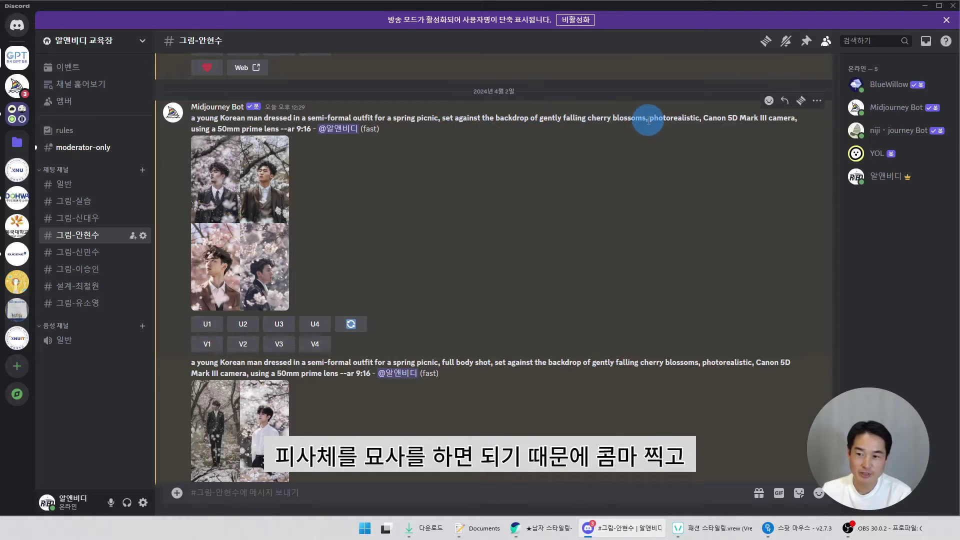
left_click_drag(650, 118, 698, 120)
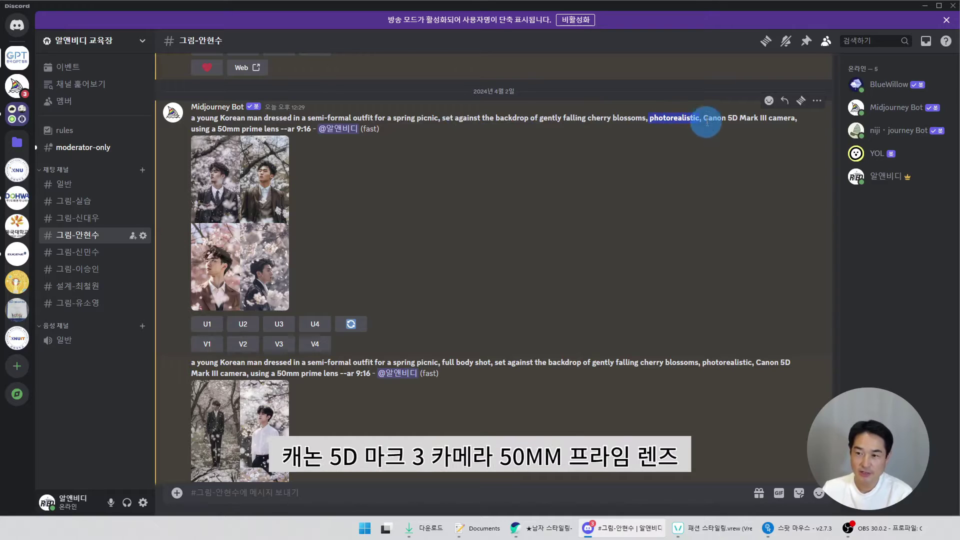
left_click_drag(704, 118, 797, 120)
left_click_drag(279, 128, 315, 134)
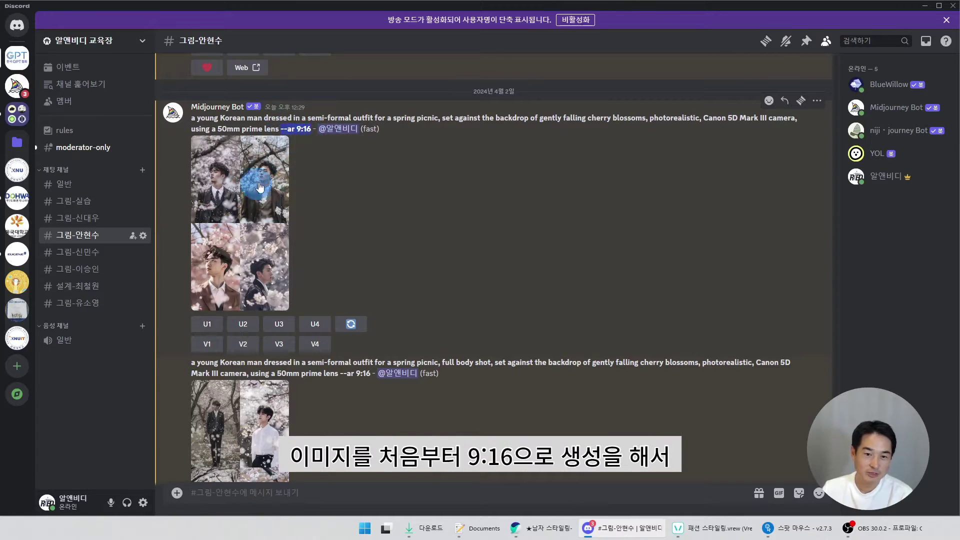
left_click(435, 203)
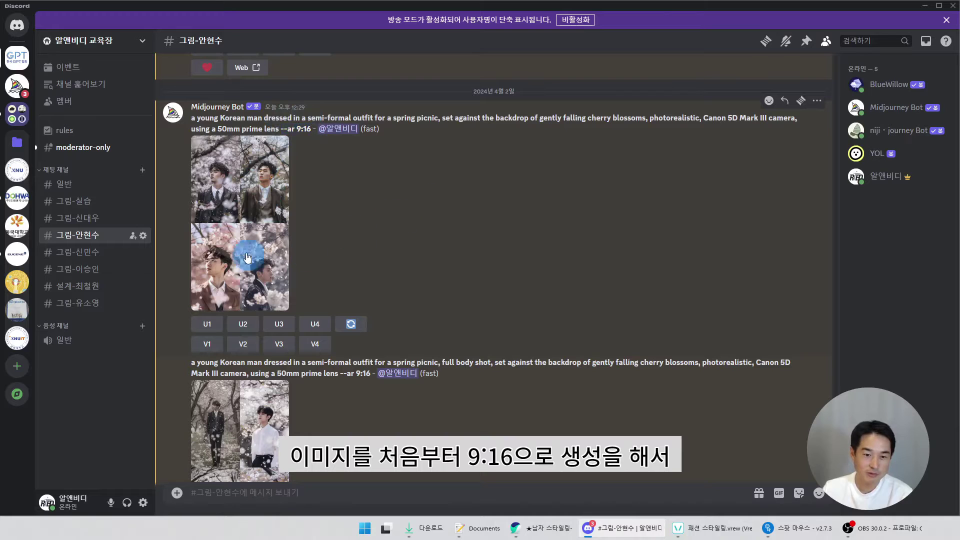
Step: View the four-image grid of the full body shot prompt enlarged and compare its portraits
scroll(420, 211, "down", 1)
scroll(420, 212, "down", 2)
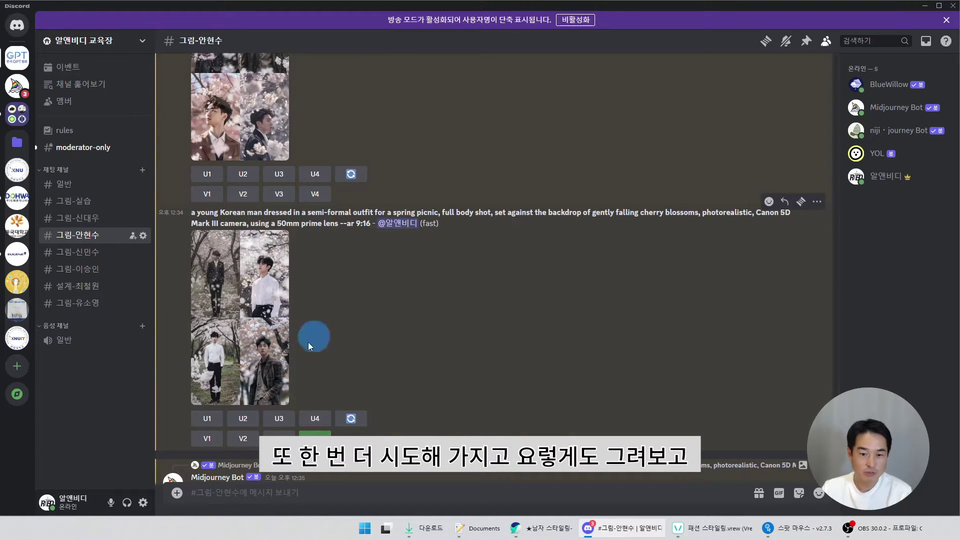
scroll(379, 265, "down", 3)
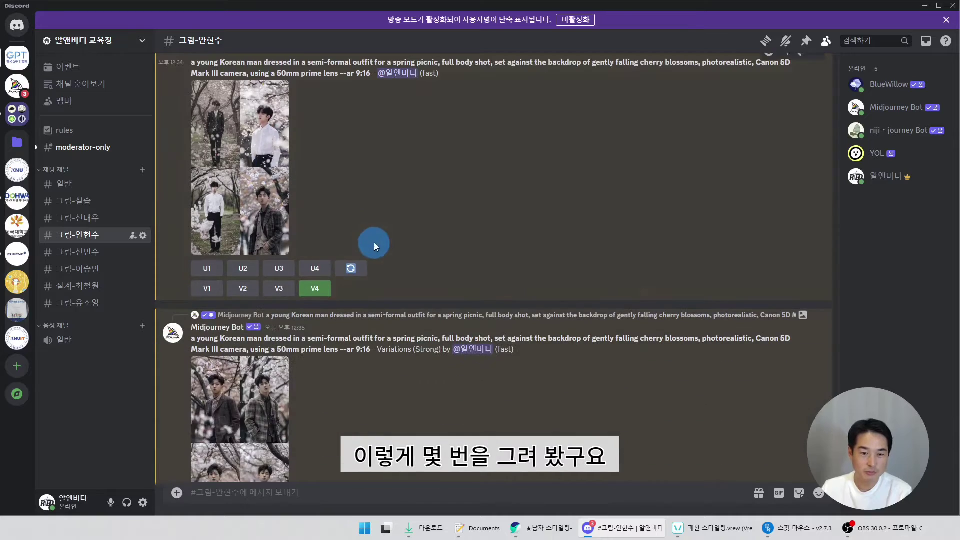
left_click(273, 212)
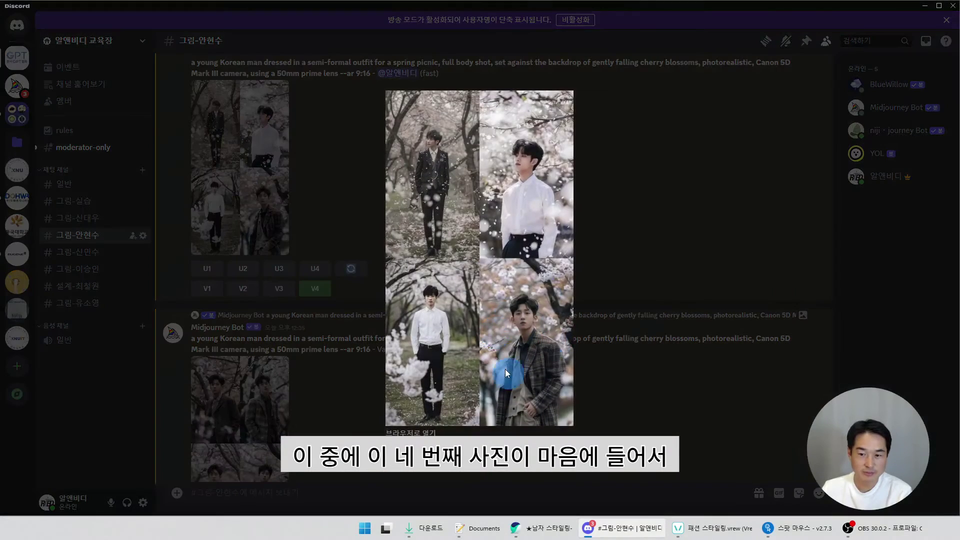
left_click(653, 192)
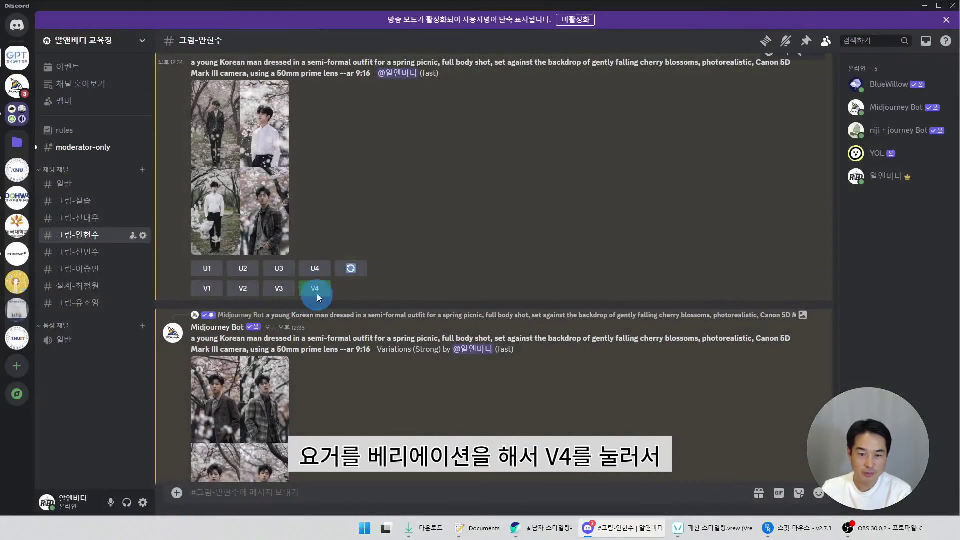
Step: Review the strong variations of the fourth portrait and view the upscaled second variation enlarged
scroll(295, 297, "down", 4)
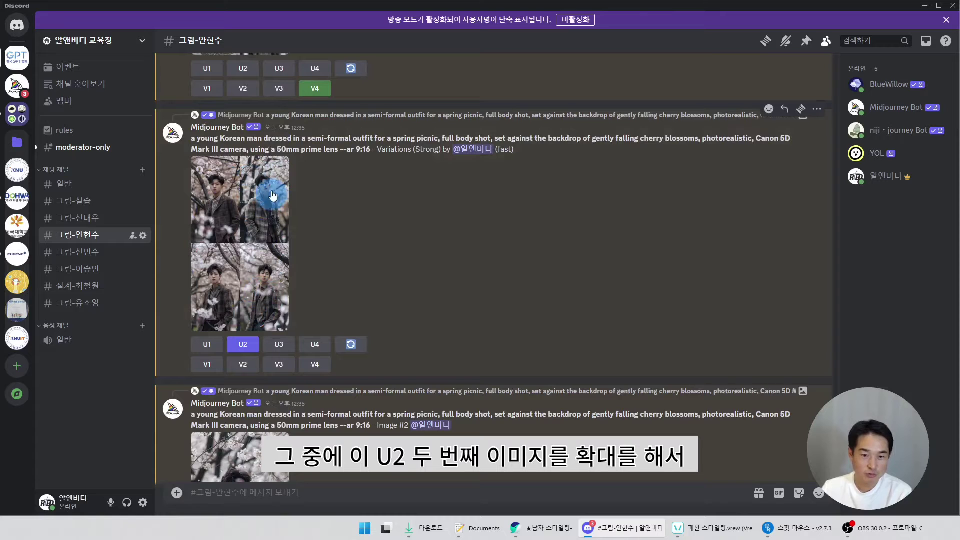
scroll(272, 200, "down", 4)
left_click(264, 389)
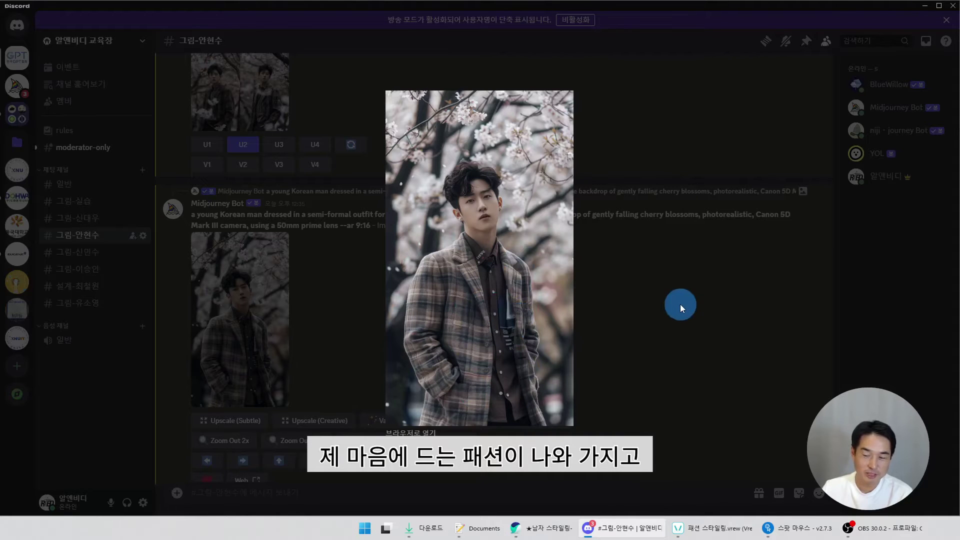
left_click(616, 322)
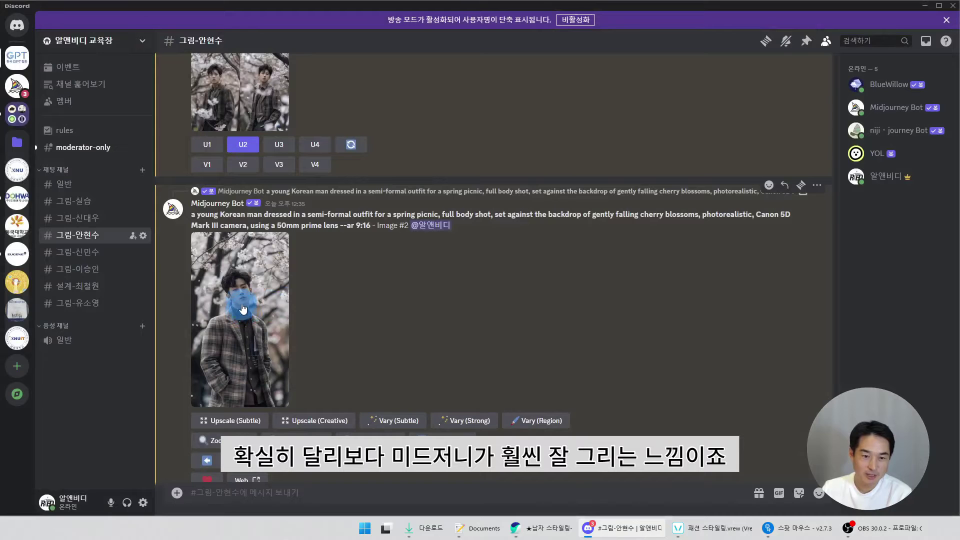
Step: Compare the upscaled plaid-jacket portrait with the following trench coat post and highlight the --cref parameter in its prompt
scroll(263, 300, "down", 3)
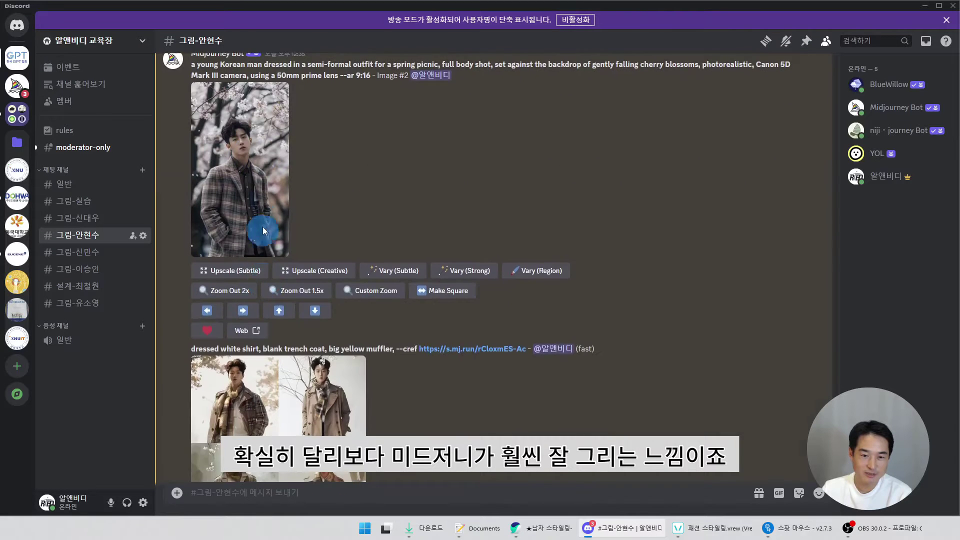
scroll(260, 250, "up", 2)
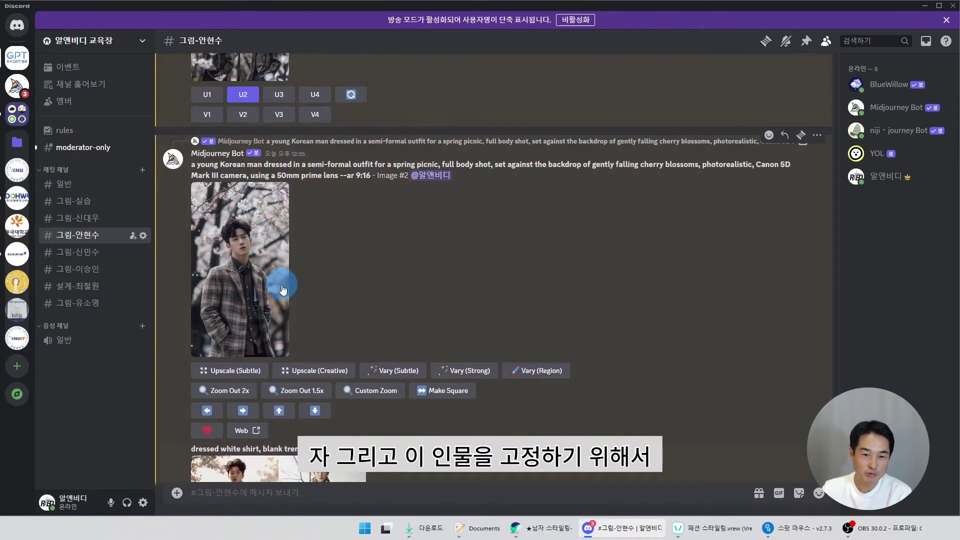
scroll(278, 280, "down", 2)
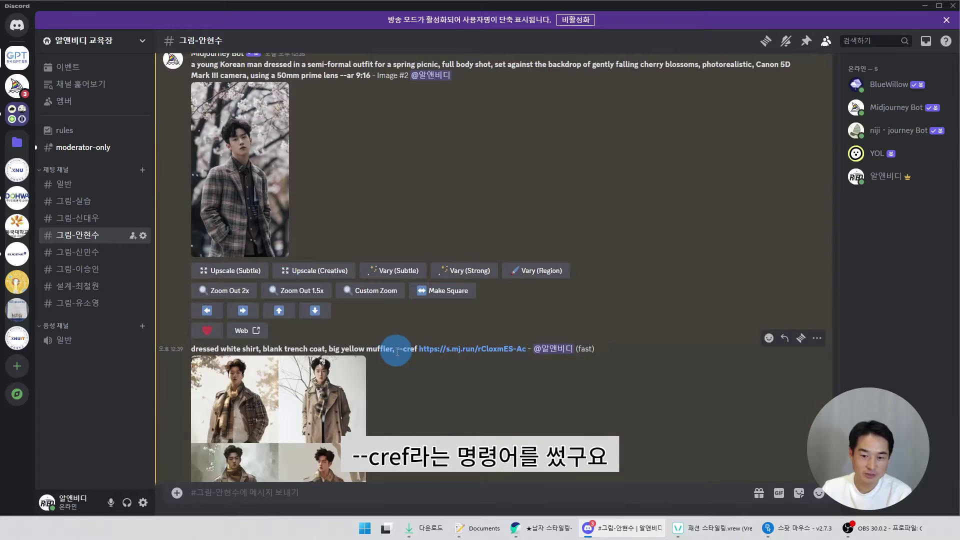
left_click_drag(397, 352, 417, 351)
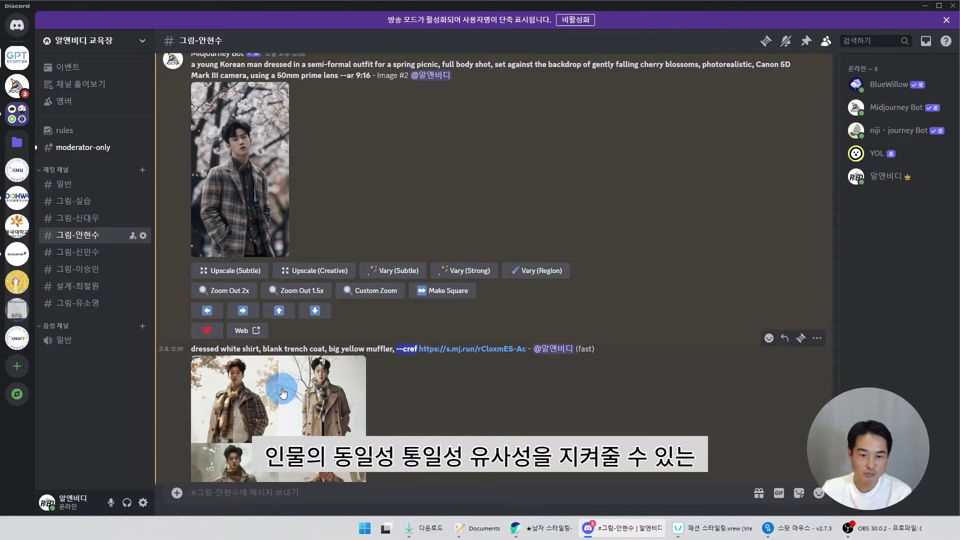
Step: Examine the white shirt, trench coat and yellow muffler wording that precedes --cref in the character reference prompt
scroll(281, 386, "down", 2)
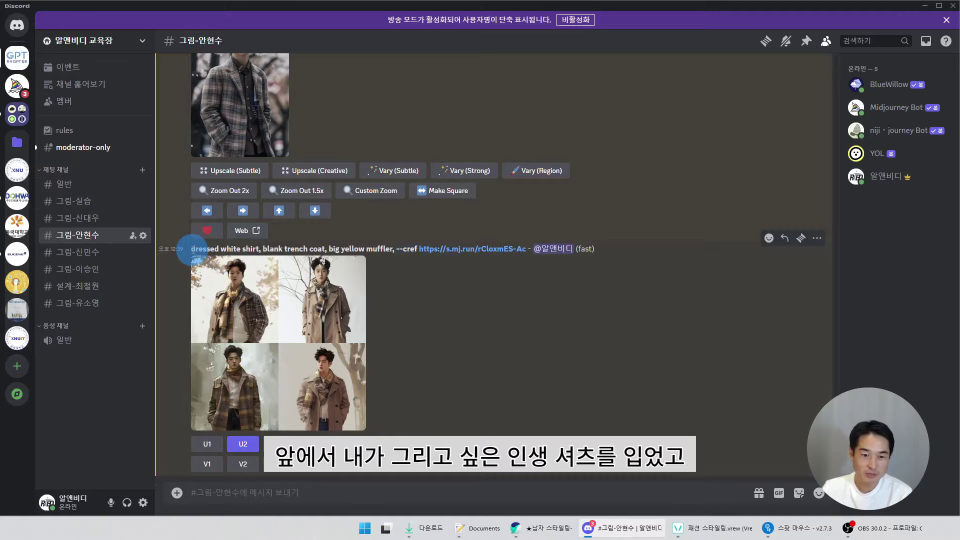
left_click_drag(192, 249, 265, 250)
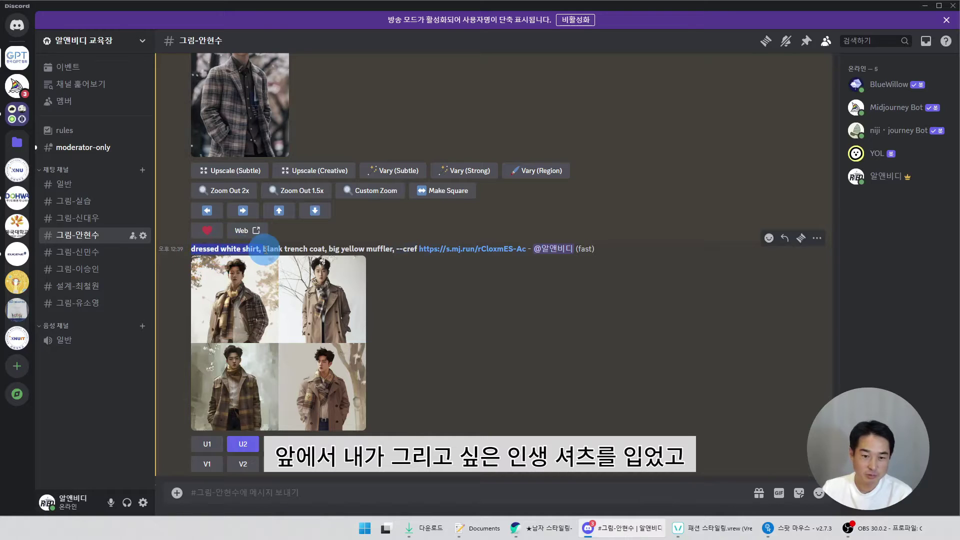
left_click(268, 249)
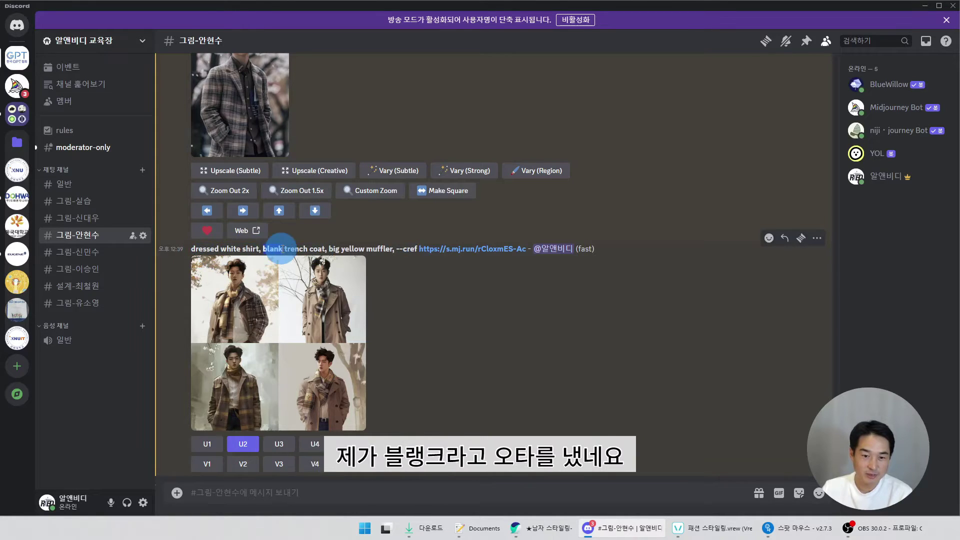
left_click_drag(263, 248, 193, 250)
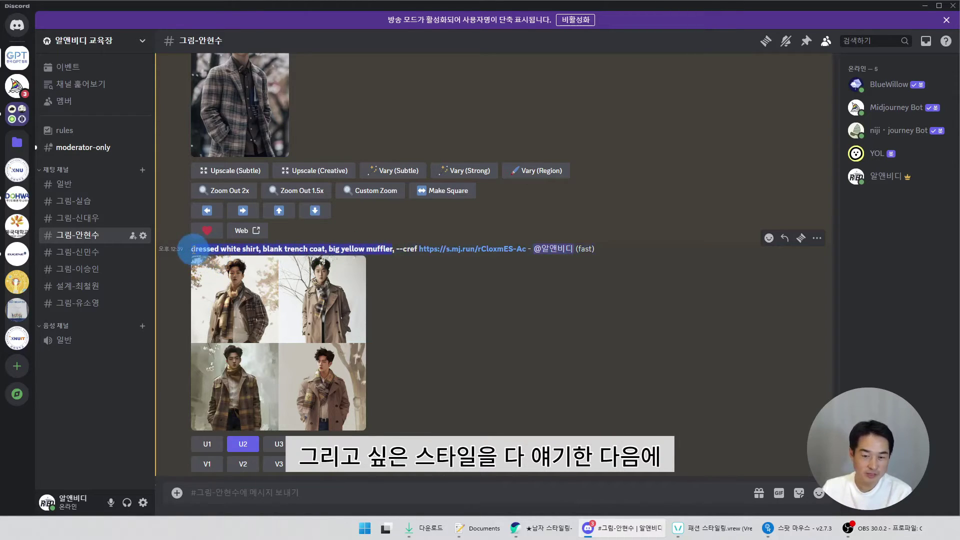
left_click_drag(396, 249, 417, 252)
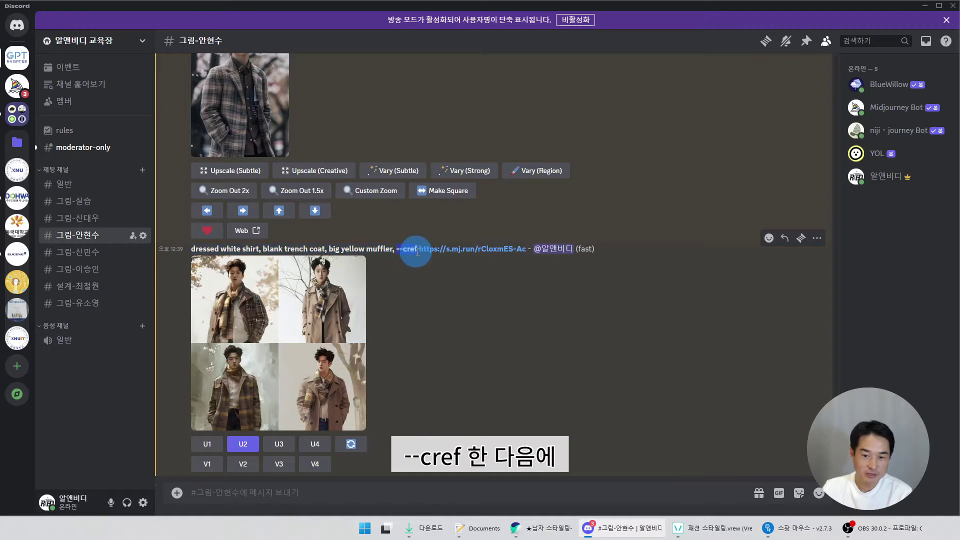
Step: Copy the link of the upscaled plaid-jacket portrait from its enlarged view
scroll(365, 328, "up", 4)
left_click(252, 254)
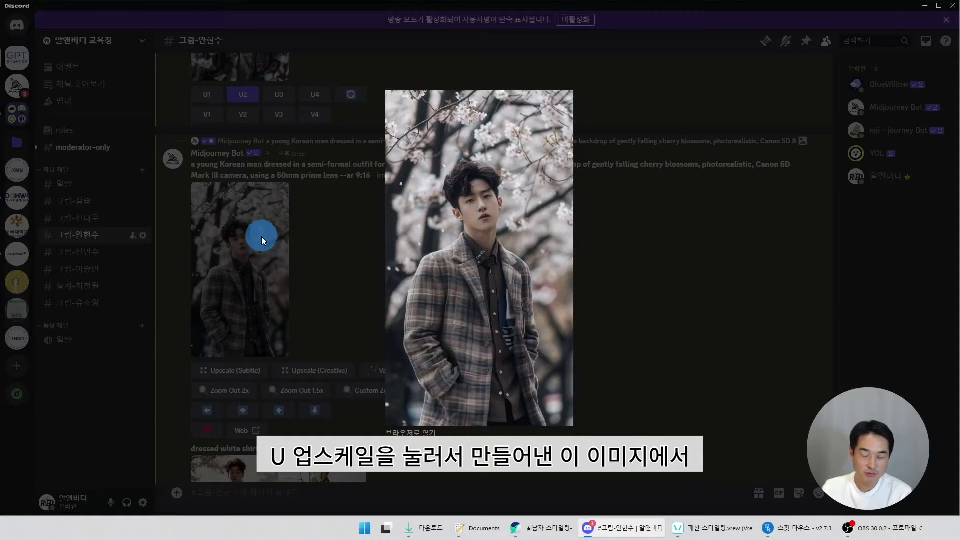
right_click(485, 227)
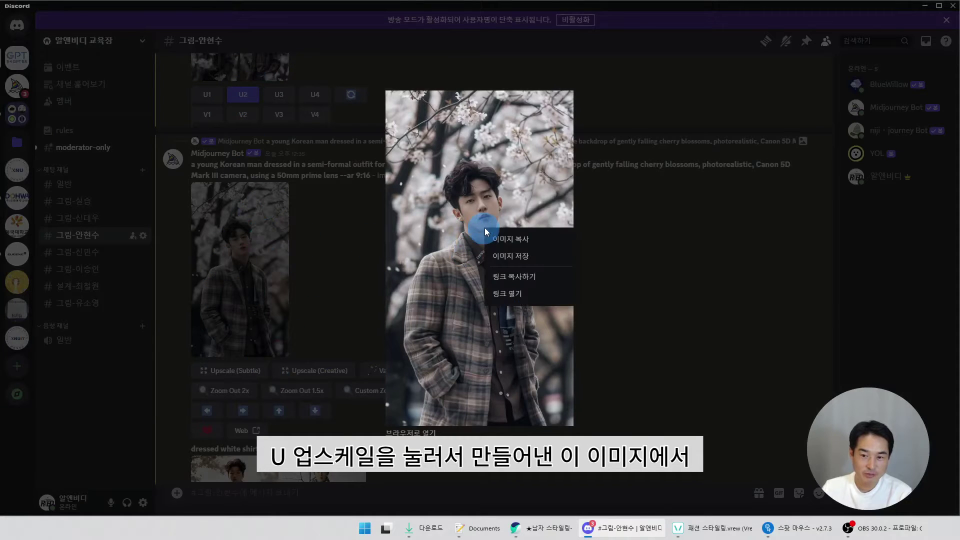
left_click(521, 279)
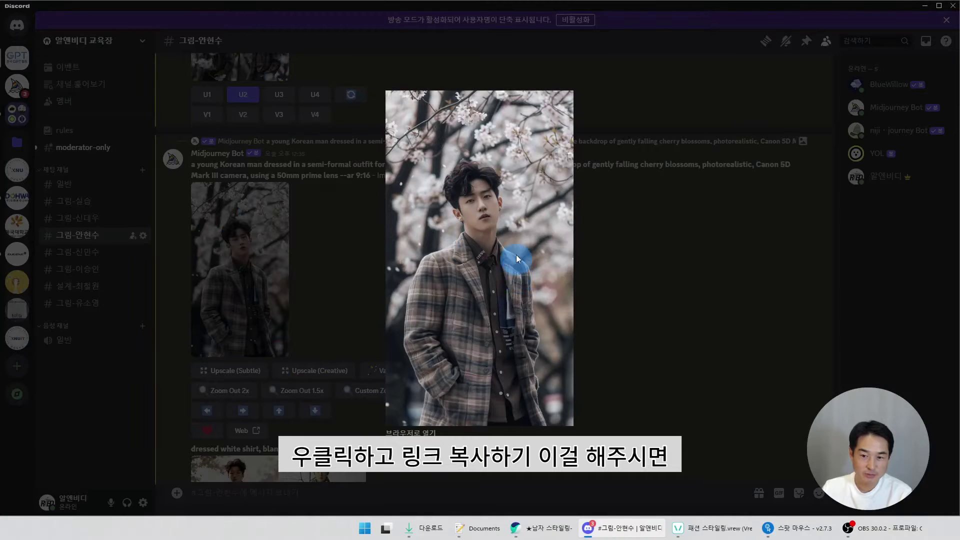
left_click(604, 299)
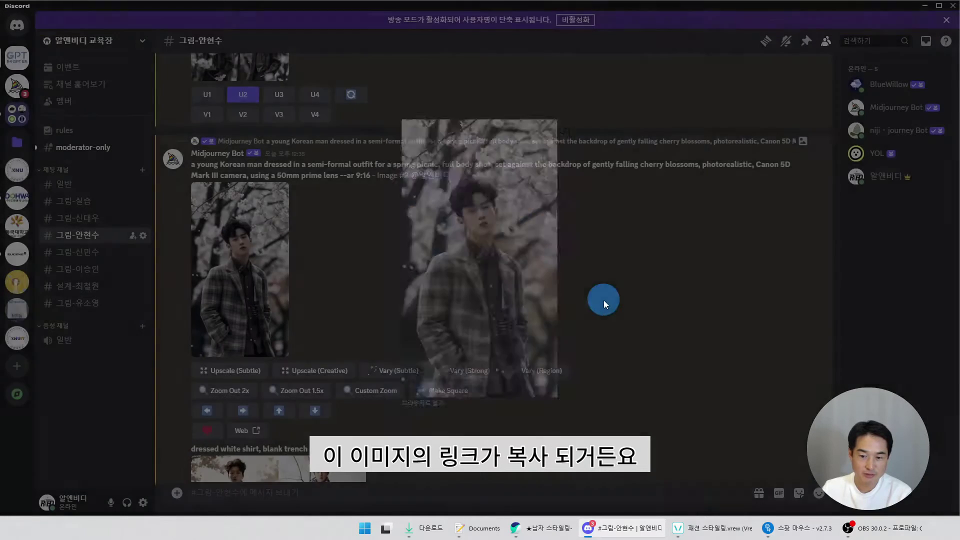
Step: Draft a message with --cref followed by the copied portrait link, and select the whole text
scroll(456, 404, "down", 1)
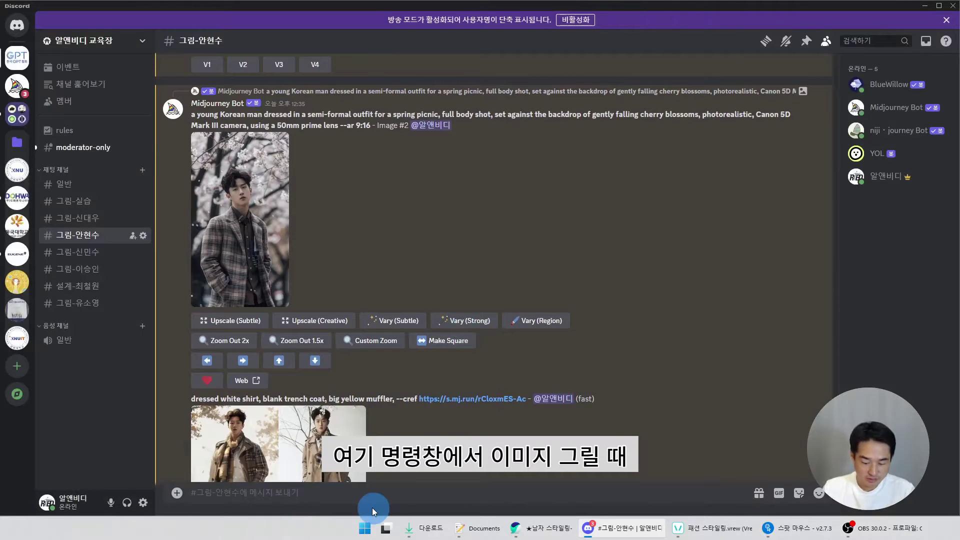
type("--cref")
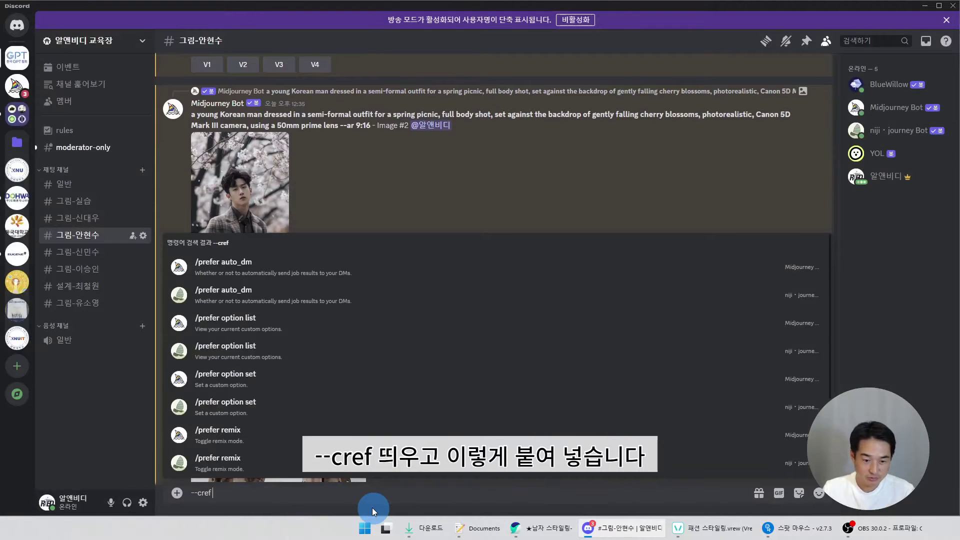
key("ctrl+v")
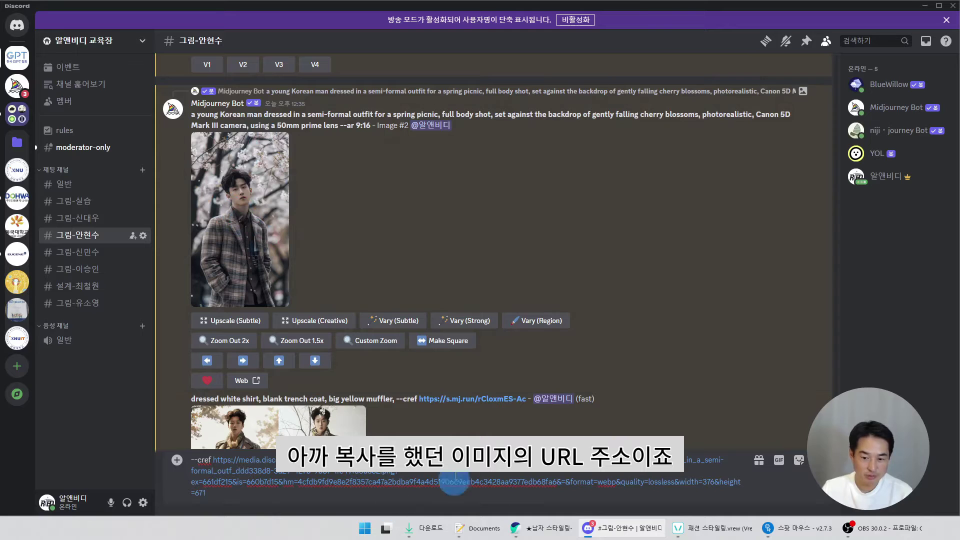
left_click_drag(207, 493, 190, 463)
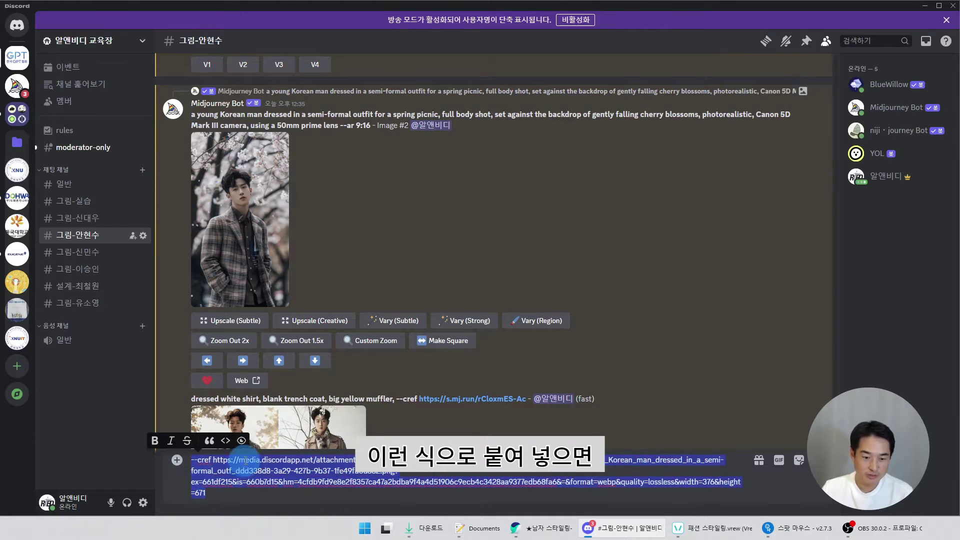
Step: Clear the unsent --cref draft and highlight --cref with its shortened image link in the trench coat prompt
key("BackSpace")
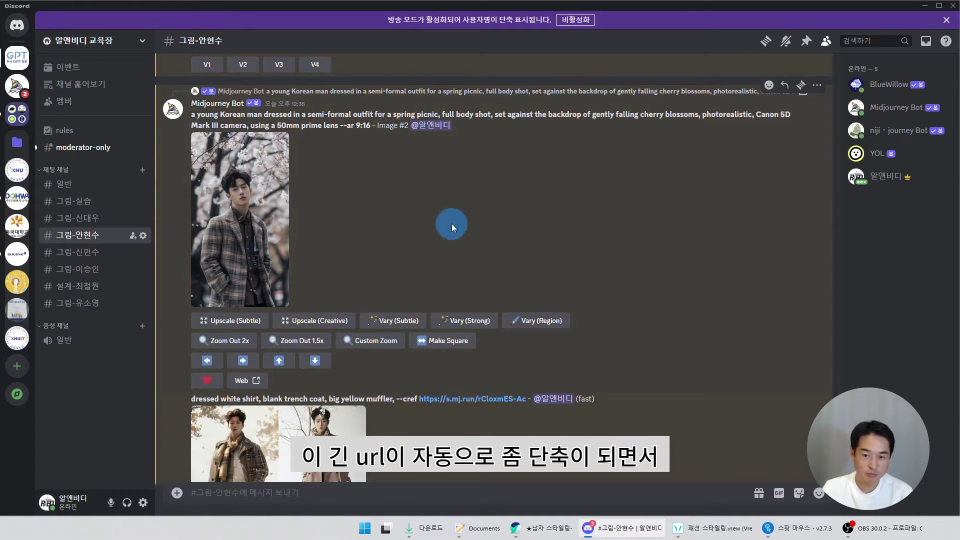
left_click_drag(530, 398, 401, 402)
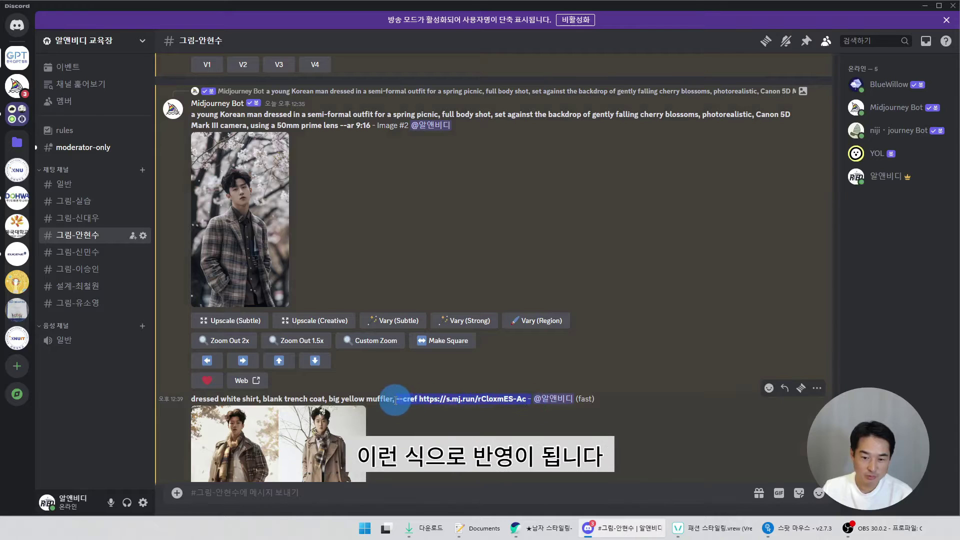
scroll(432, 335, "down", 2)
left_click(415, 331)
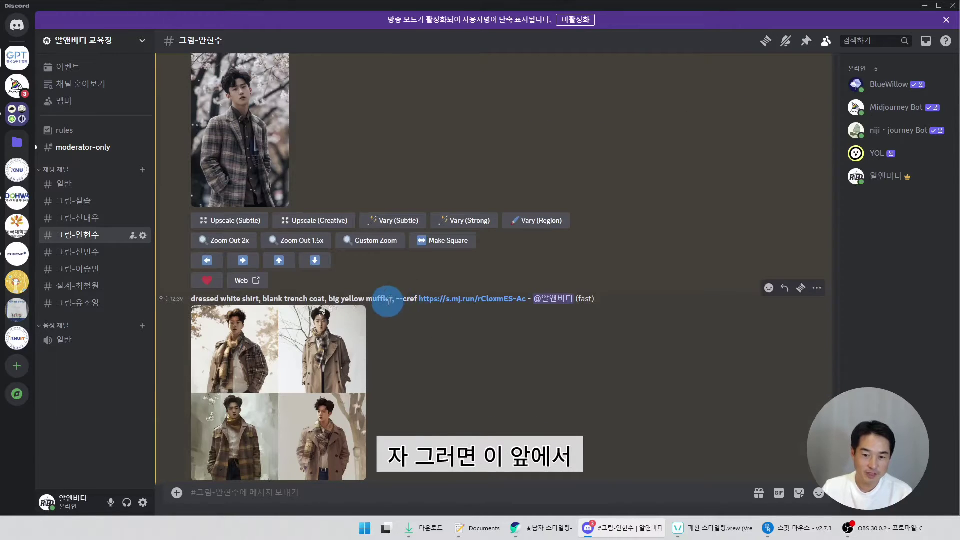
Step: Highlight the white shirt, trench coat and yellow muffler wording before --cref and relate it to the plaid-jacket reference portrait
left_click_drag(394, 302, 191, 299)
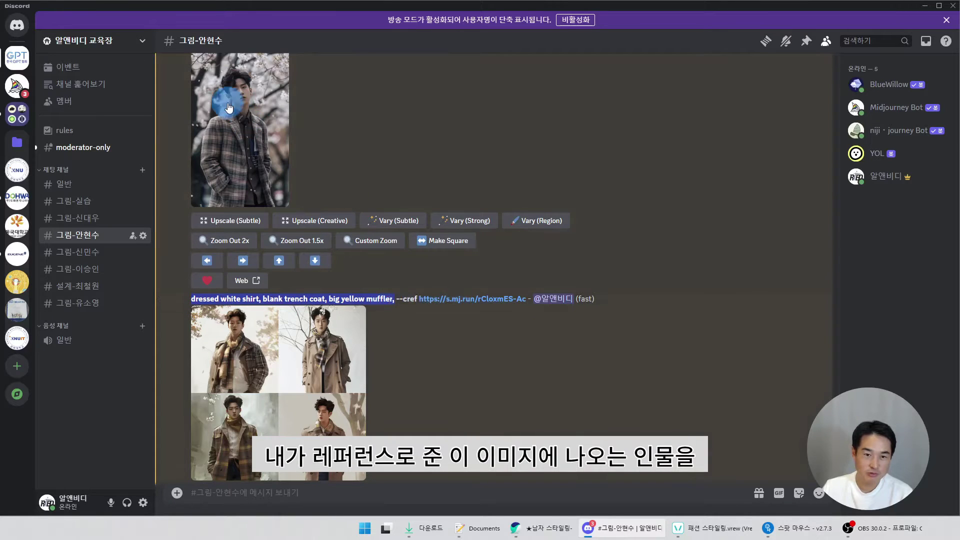
scroll(245, 114, "up", 2)
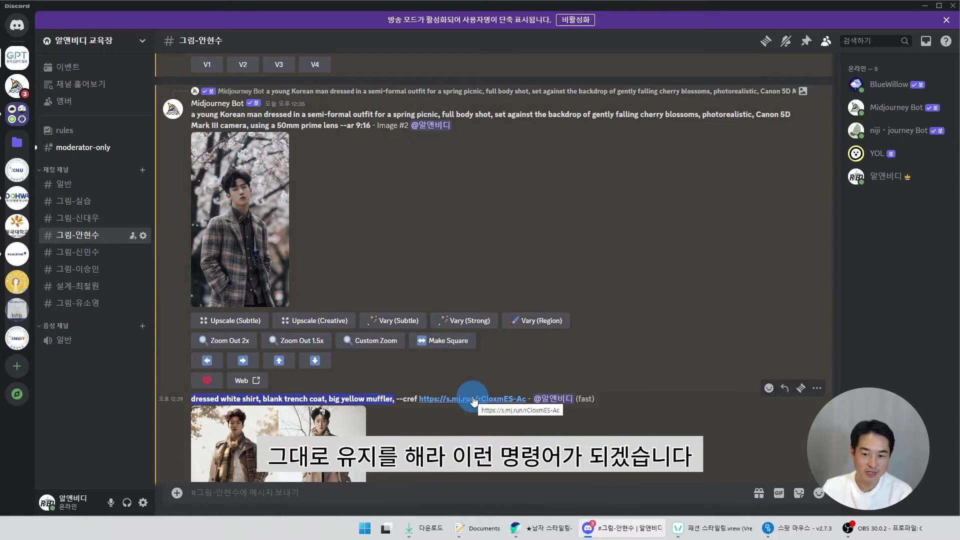
scroll(450, 404, "down", 2)
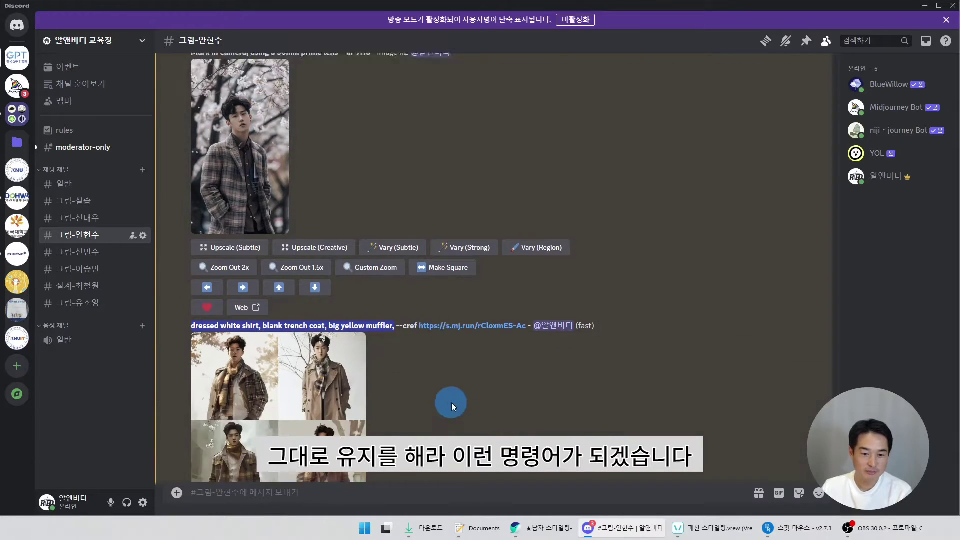
left_click(209, 297)
left_click_drag(214, 298, 398, 299)
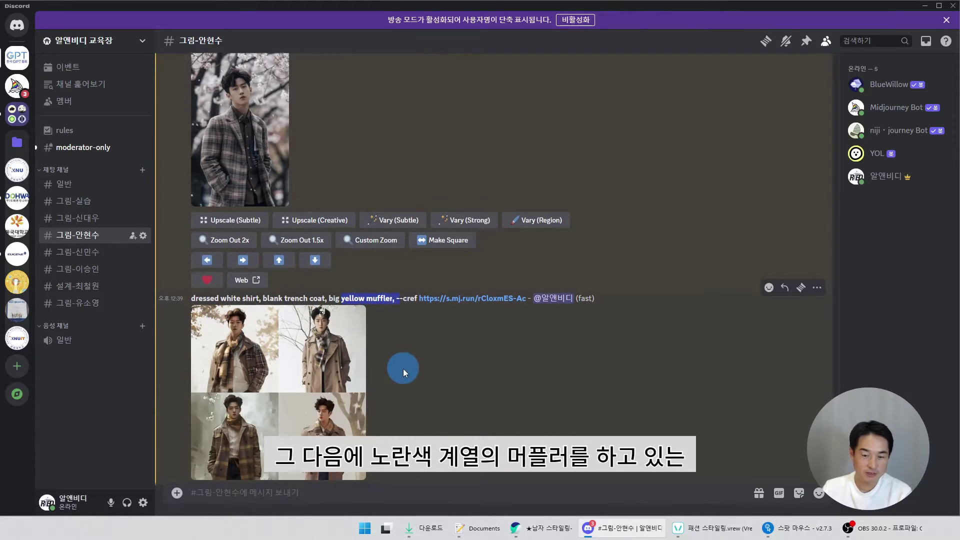
Step: Compare the faces in the enlarged four-image trench coat result with the enlarged plaid-jacket reference portrait
scroll(403, 368, "down", 2)
left_click(250, 268)
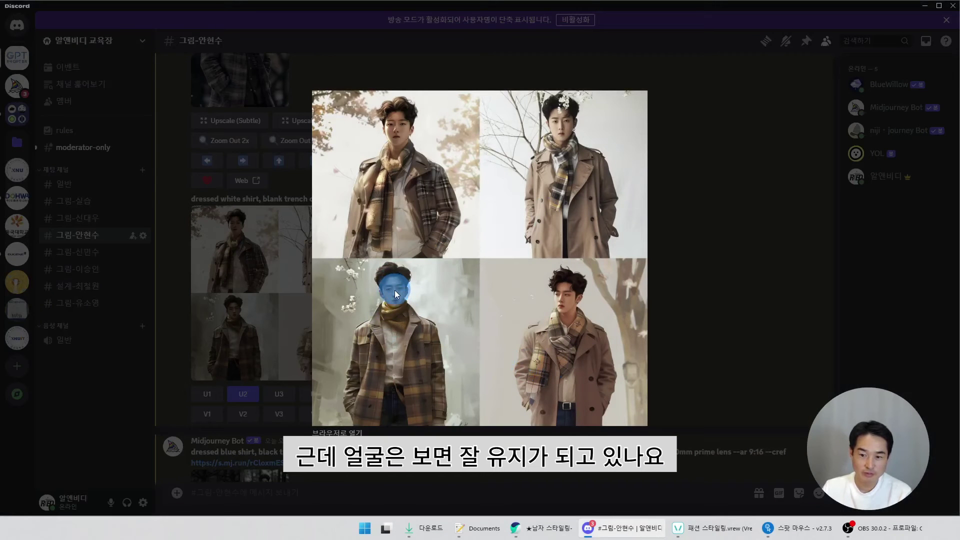
left_click(218, 125)
scroll(218, 125, "up", 1)
left_click(218, 125)
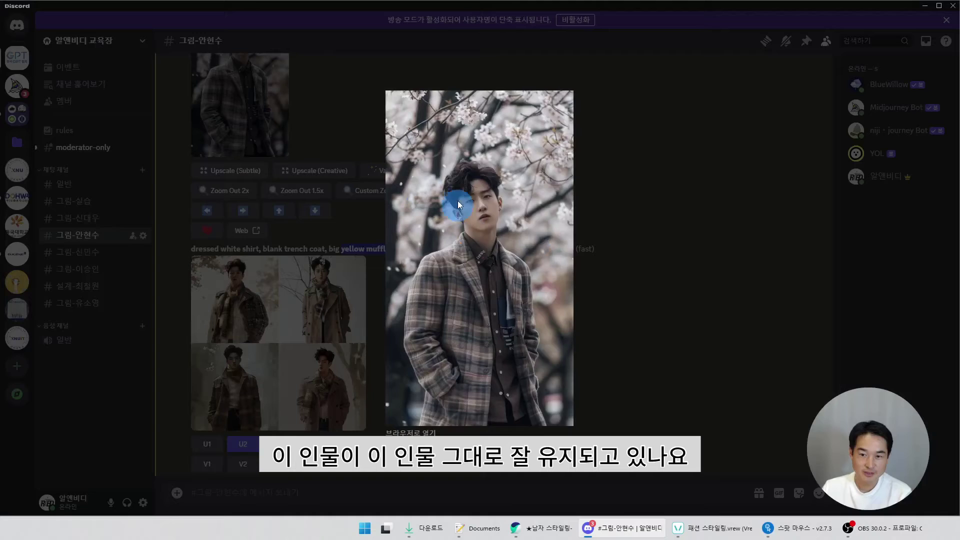
left_click(422, 307)
left_click(305, 292)
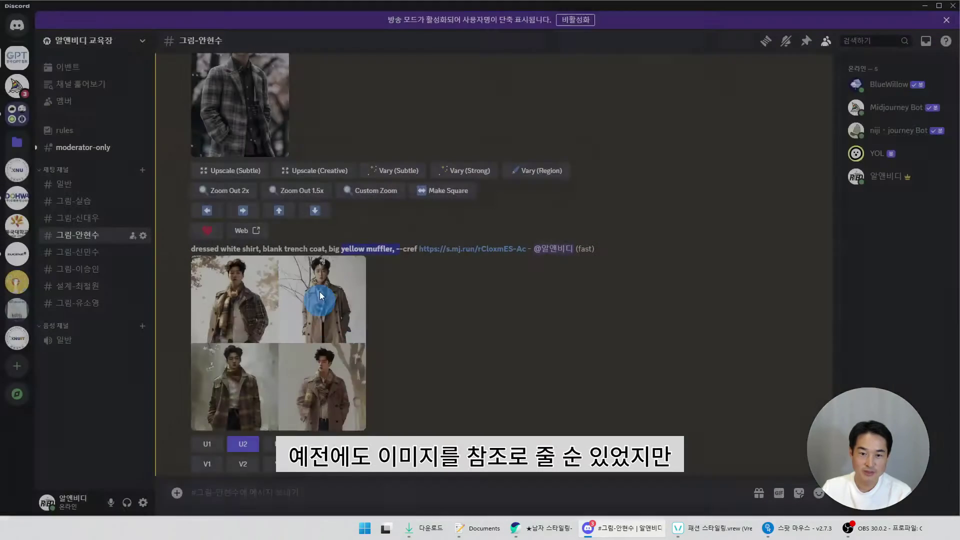
Step: Review the reference portrait beside the trench coat results and highlight the --cref parameter in the results' prompt
scroll(272, 185, "up", 2)
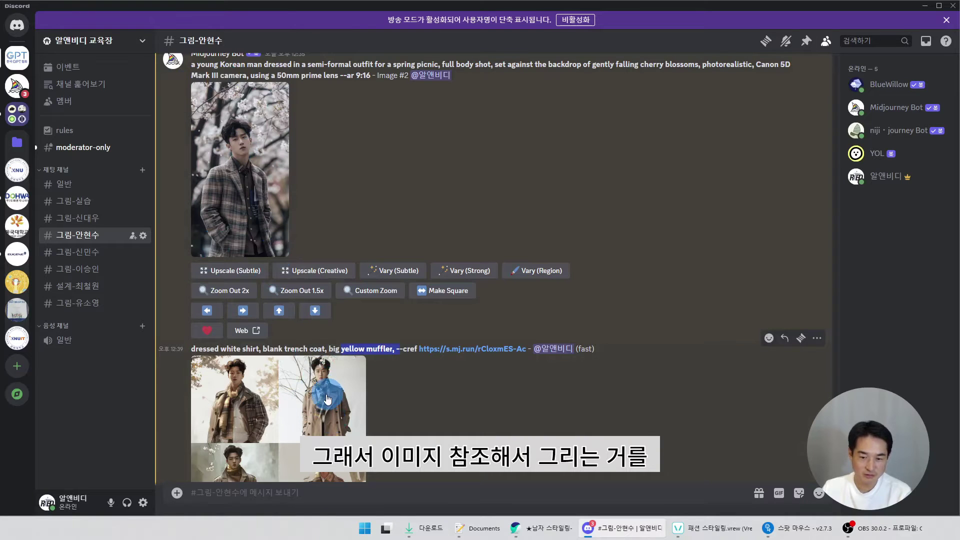
scroll(323, 410, "down", 2)
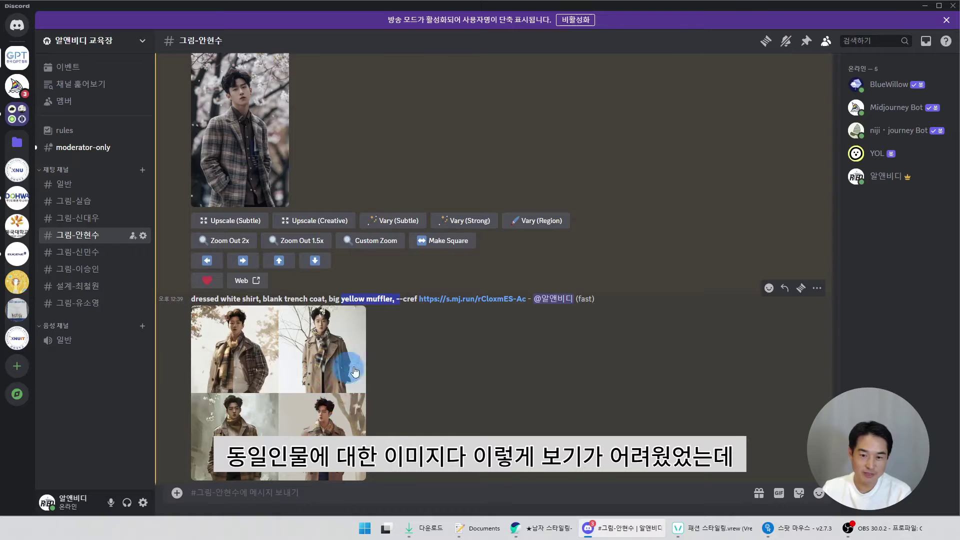
left_click(396, 306)
double_click(398, 299)
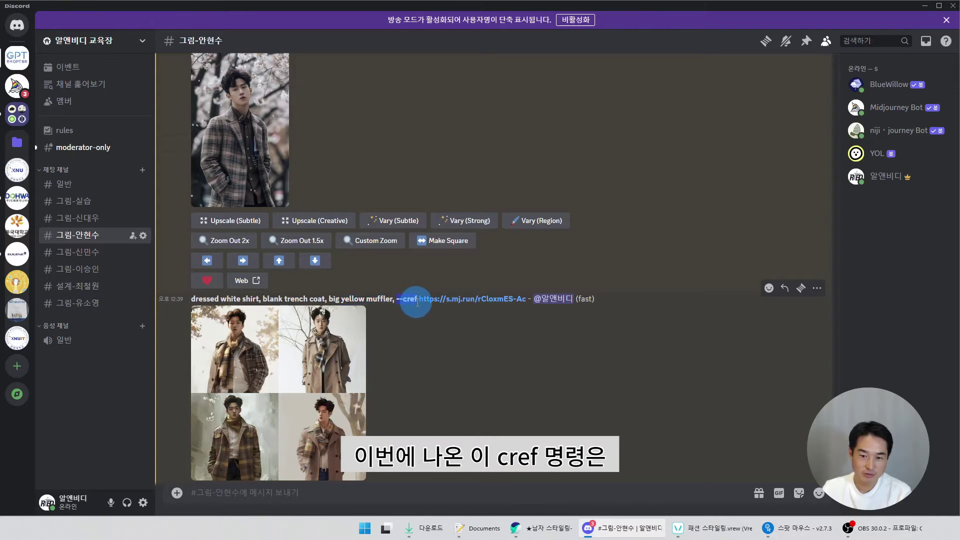
scroll(320, 303, "down", 3)
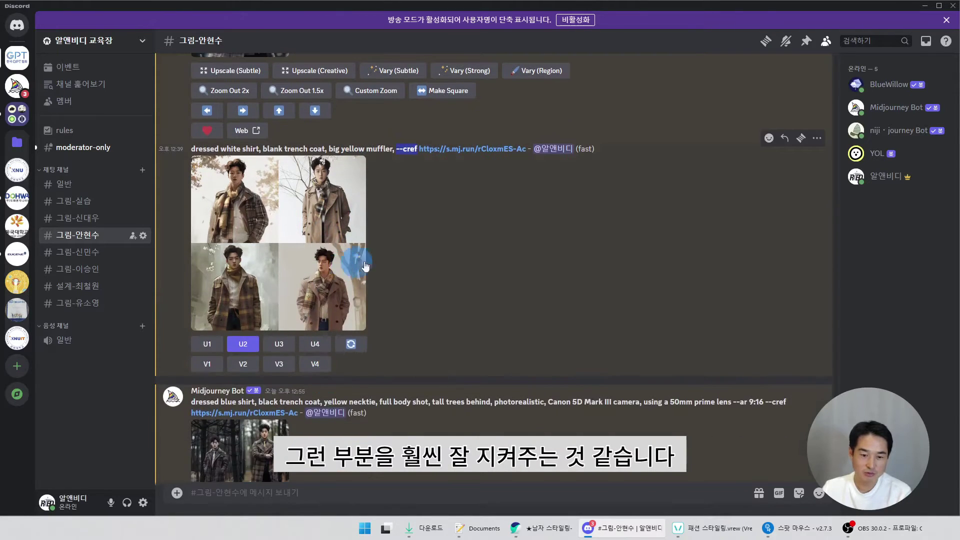
left_click(467, 246)
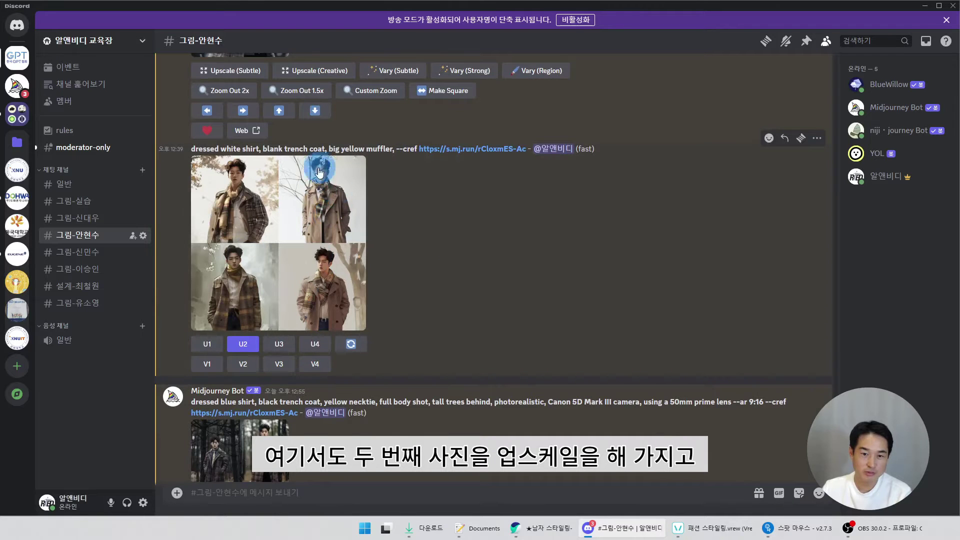
Step: Enlarge the upscaled second trench coat image and show its image saving option without saving again
scroll(330, 222, "down", 10)
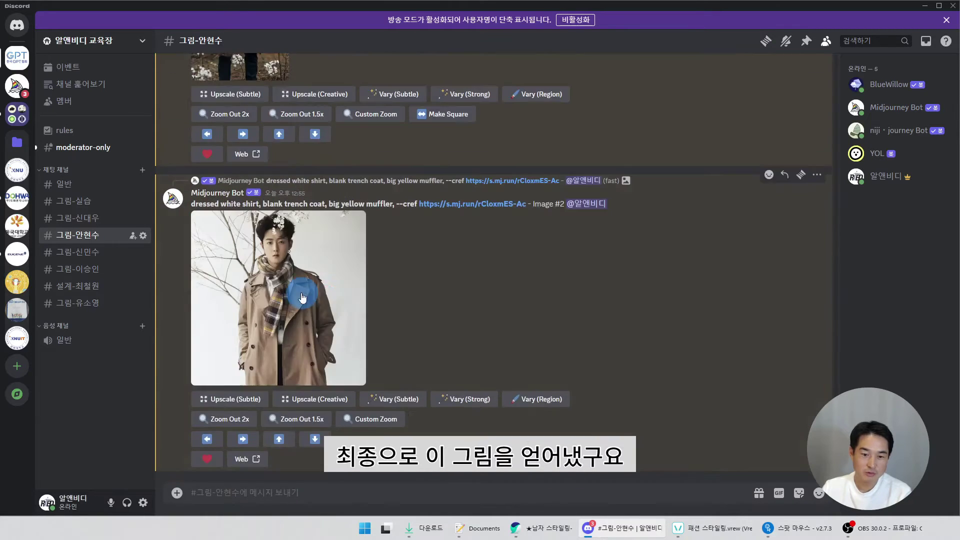
left_click(280, 296)
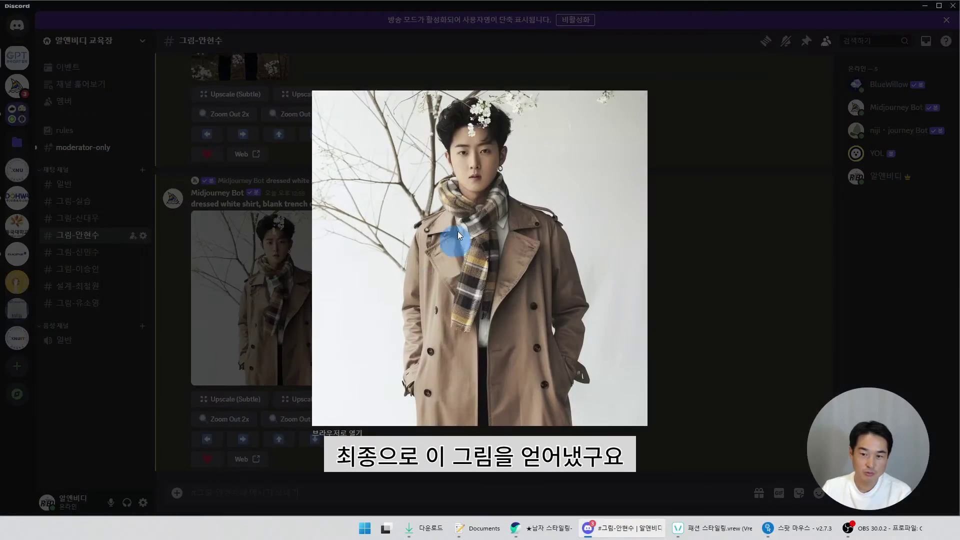
right_click(482, 263)
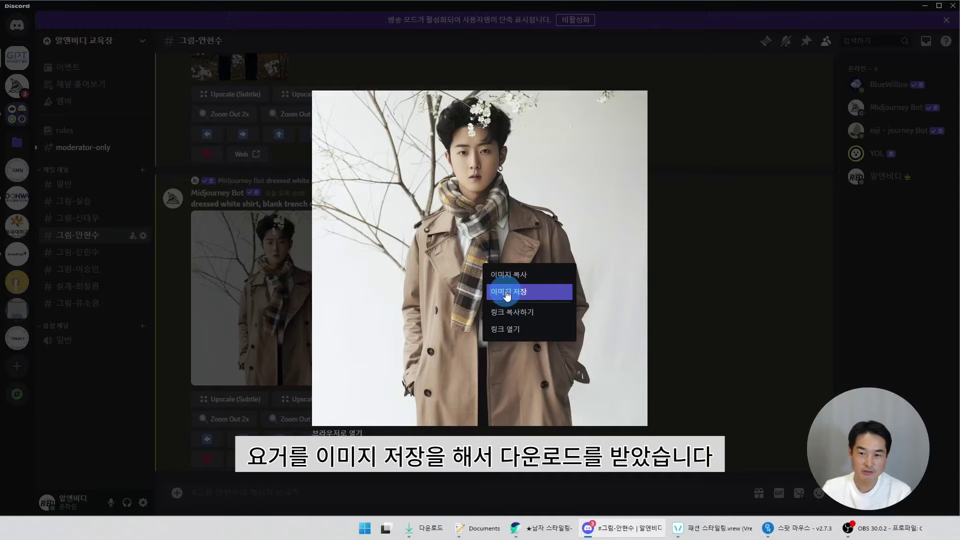
left_click(653, 247)
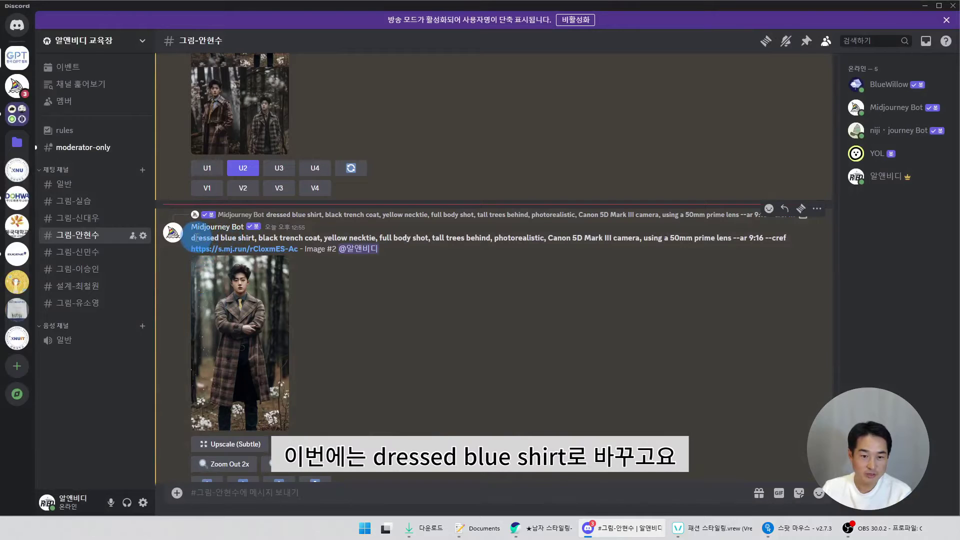
Step: Examine the blue shirt prompt by highlighting its yellow necktie, full body shot, tall trees background and --cref wording
left_click_drag(221, 238, 378, 236)
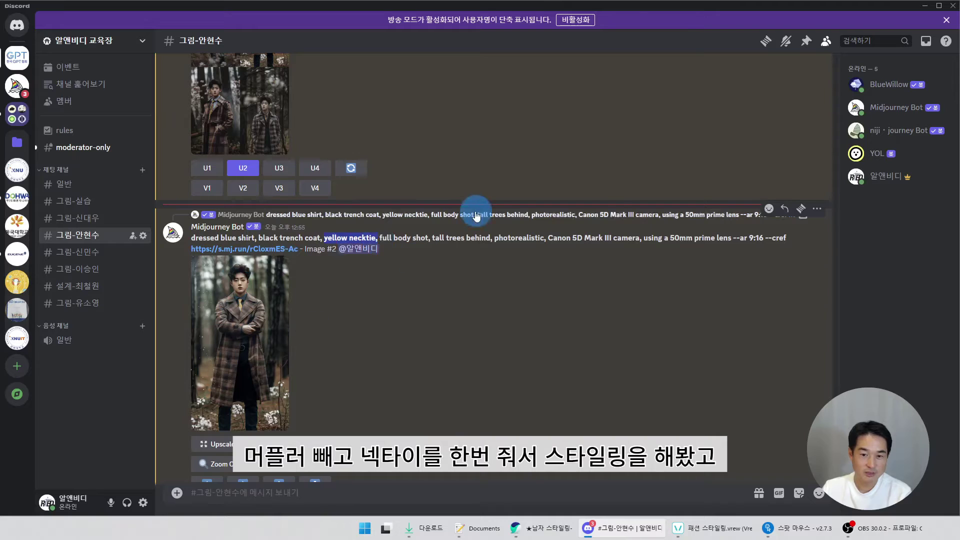
left_click(380, 236)
left_click_drag(380, 236, 432, 238)
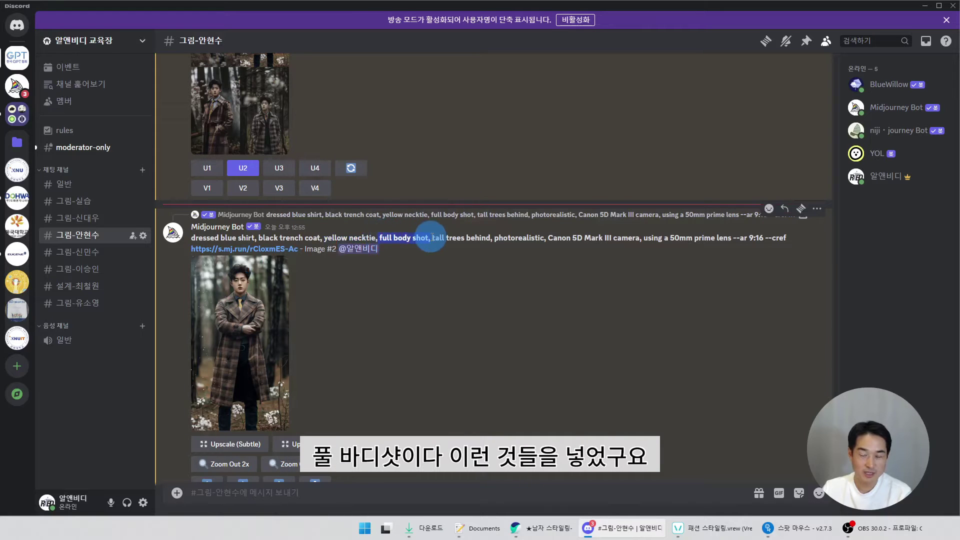
scroll(328, 326, "up", 8)
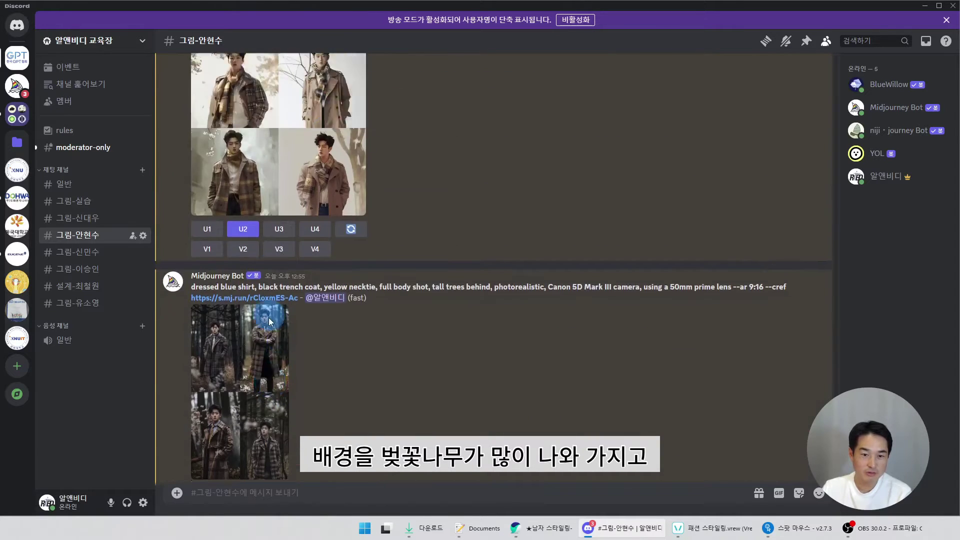
scroll(287, 304, "down", 8)
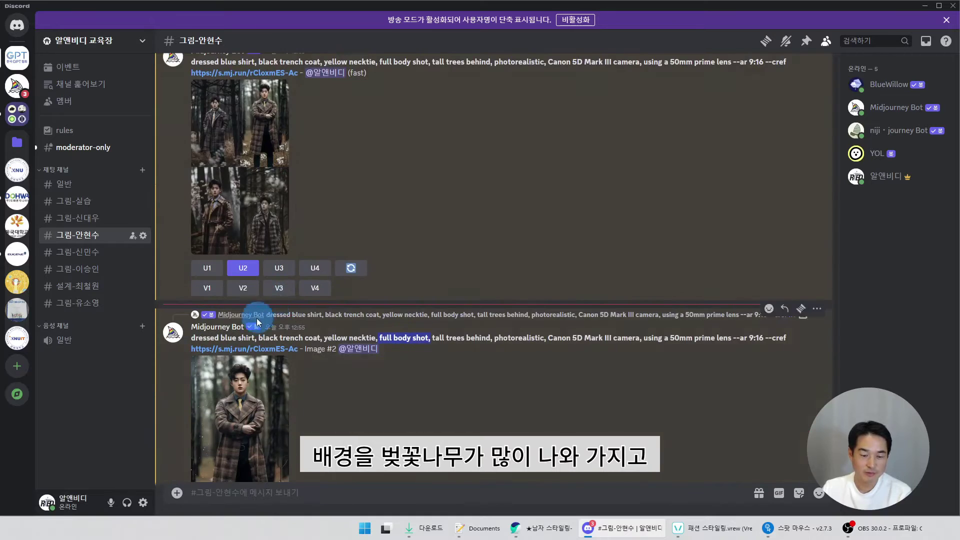
left_click_drag(432, 238, 791, 241)
left_click(772, 241)
Step: View the original plaid-jacket portrait enlarged as the image whose link follows --cref
scroll(560, 315, "up", 12)
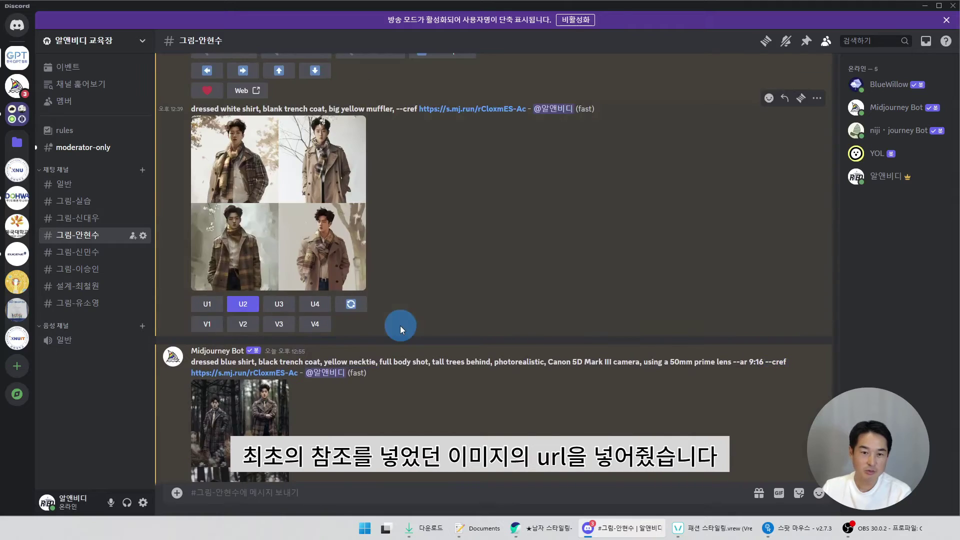
left_click(240, 179)
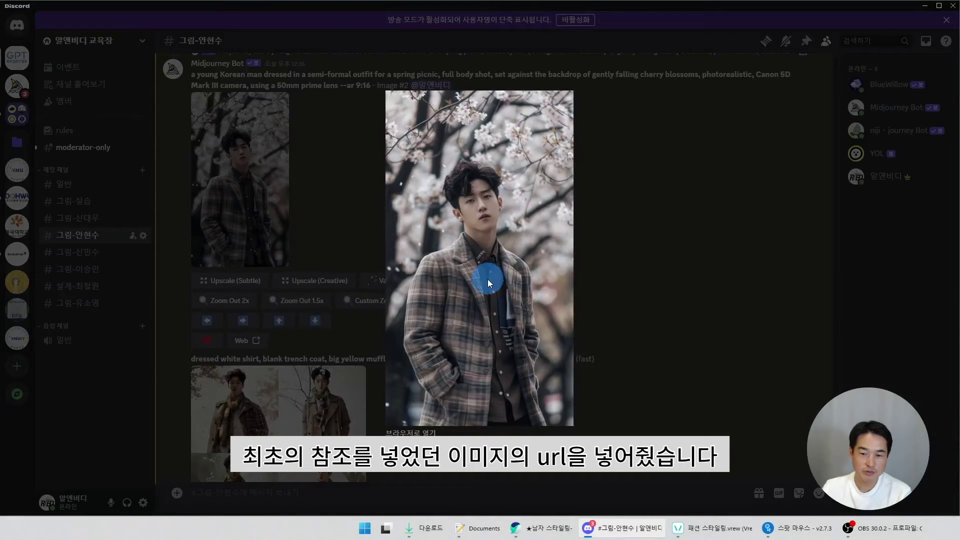
left_click(578, 245)
Step: View the four blue shirt forest images enlarged, followed by the upscaled second one with its image options
scroll(300, 340, "down", 13)
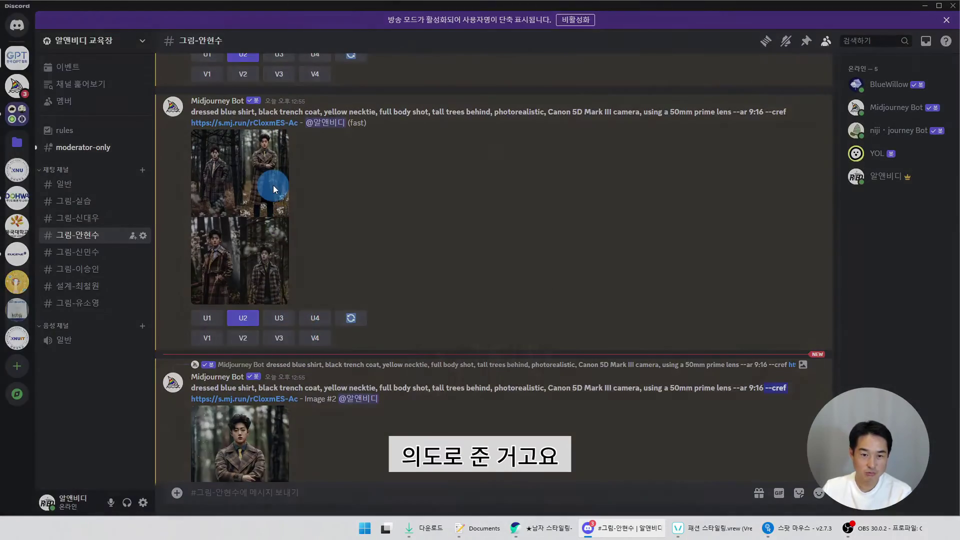
left_click(273, 185)
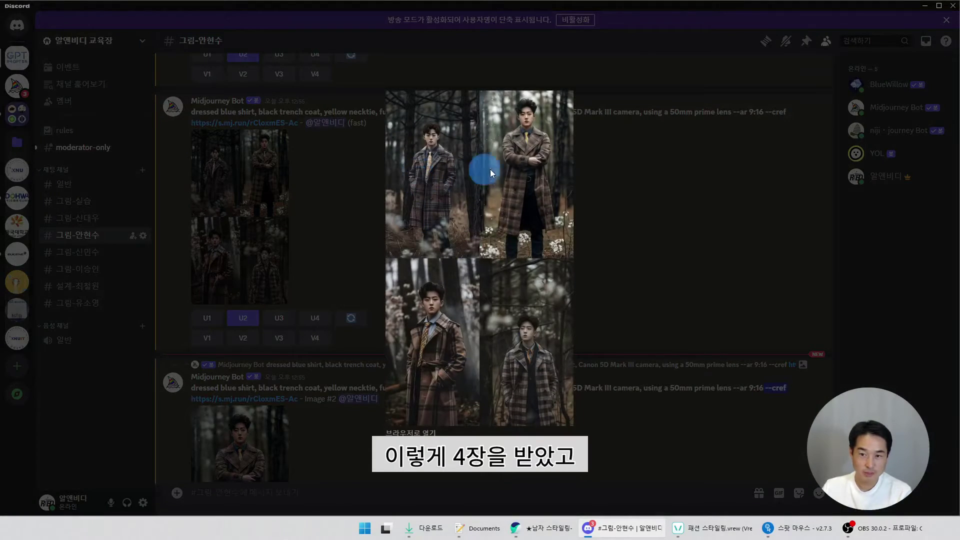
left_click(595, 202)
scroll(268, 307, "down", 3)
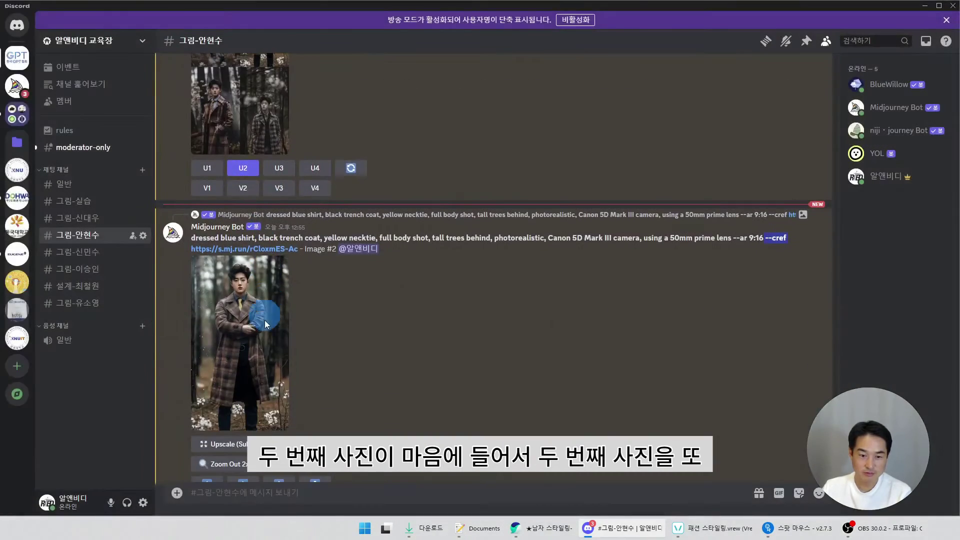
left_click(265, 320)
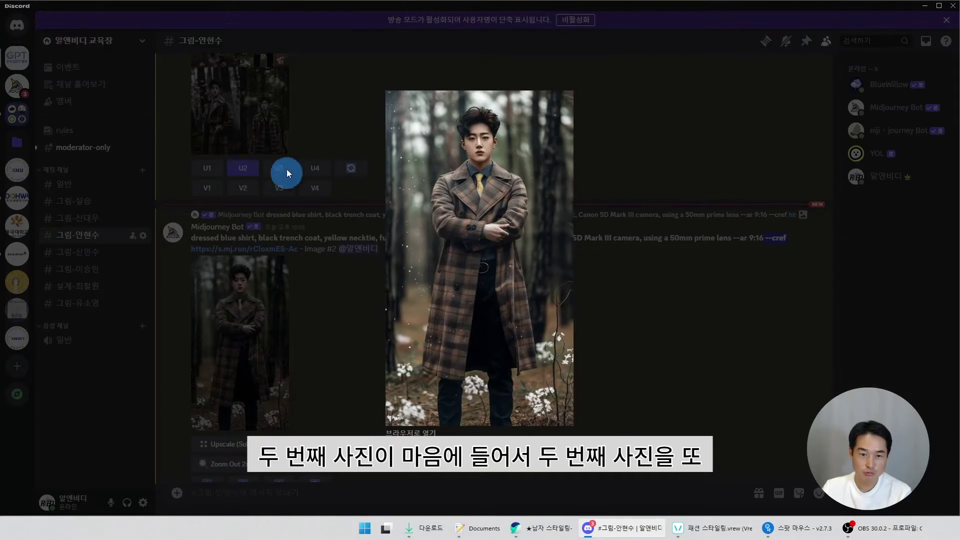
right_click(489, 220)
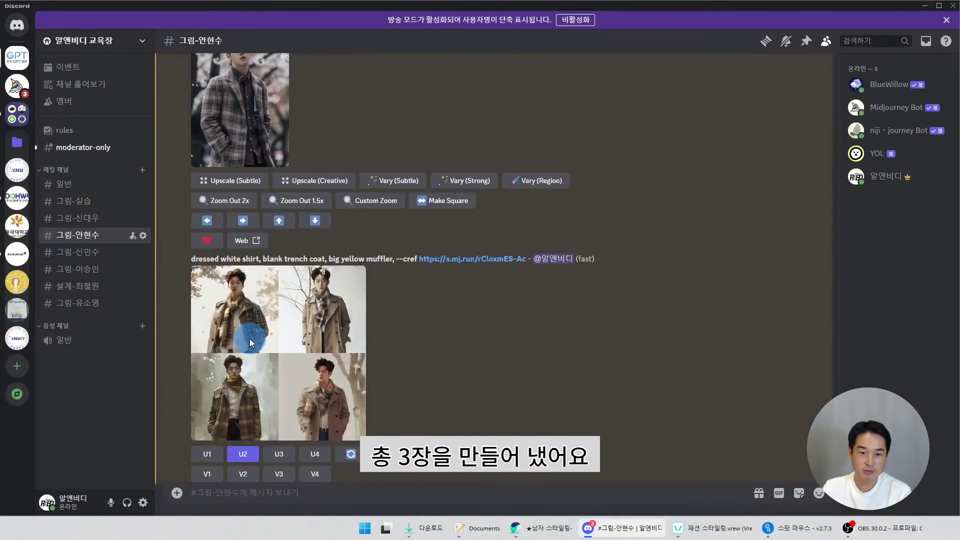
Step: Look through the downloaded character images from 111.png to 333.png in the image viewer and close it
scroll(250, 338, "up", 3)
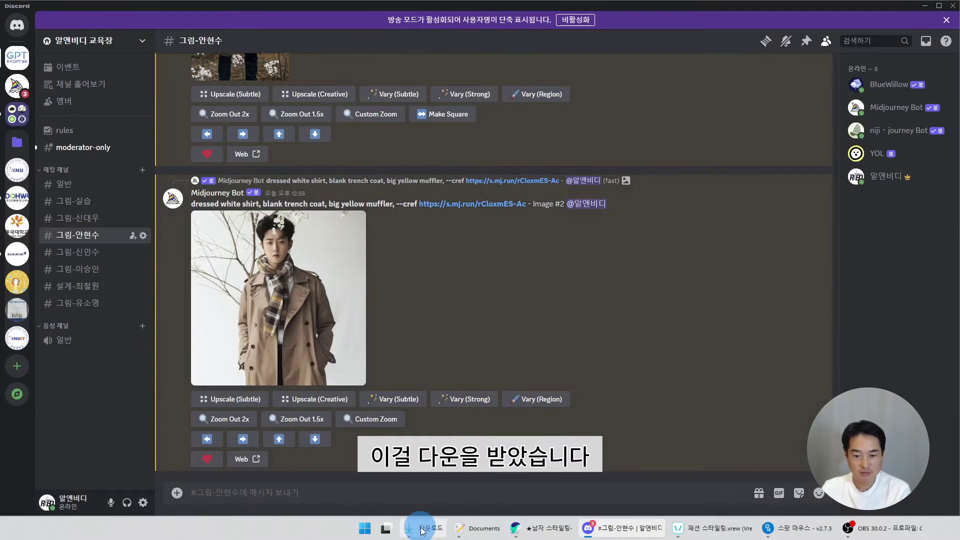
left_click(424, 527)
double_click(252, 179)
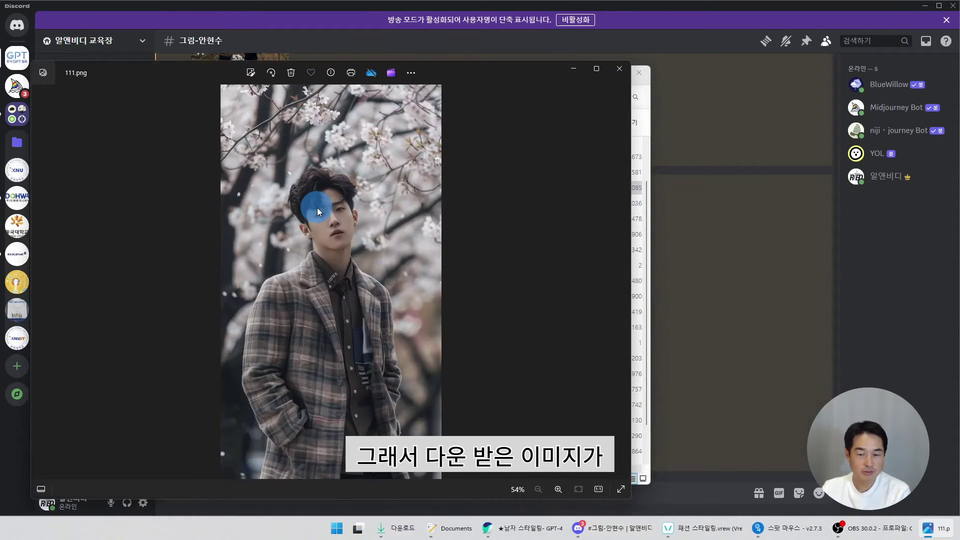
left_click(622, 283)
left_click(623, 280)
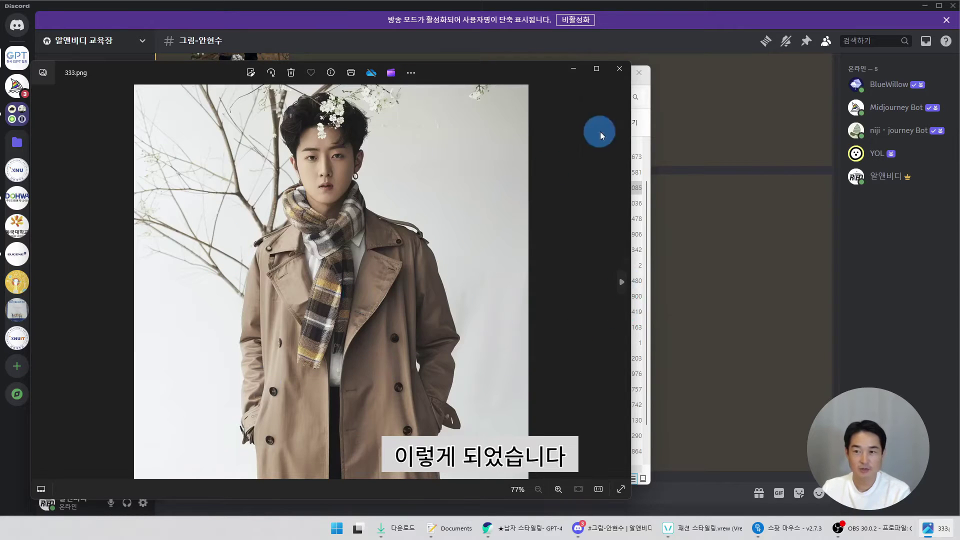
left_click(619, 69)
Step: Switch to Vrew and start a new project that makes a video from slides
left_click(702, 528)
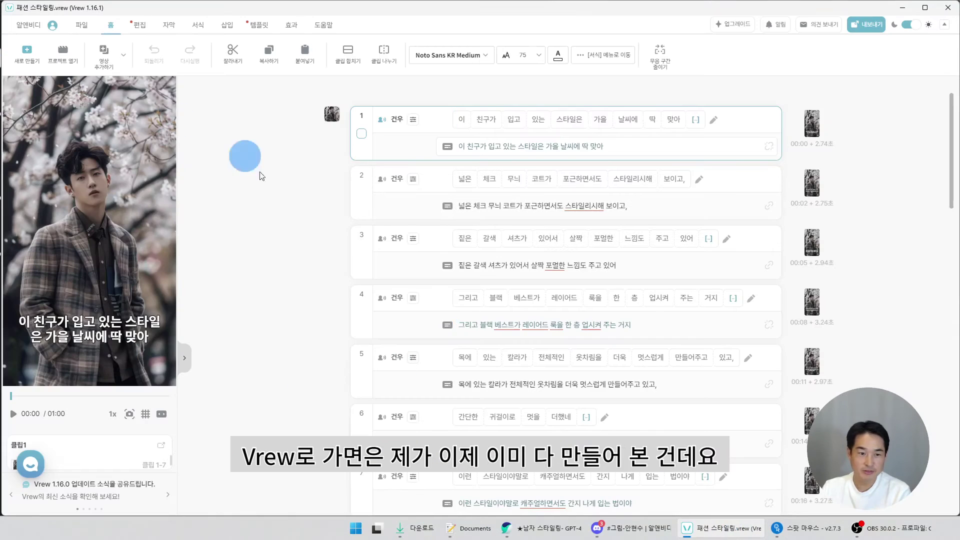
left_click(26, 51)
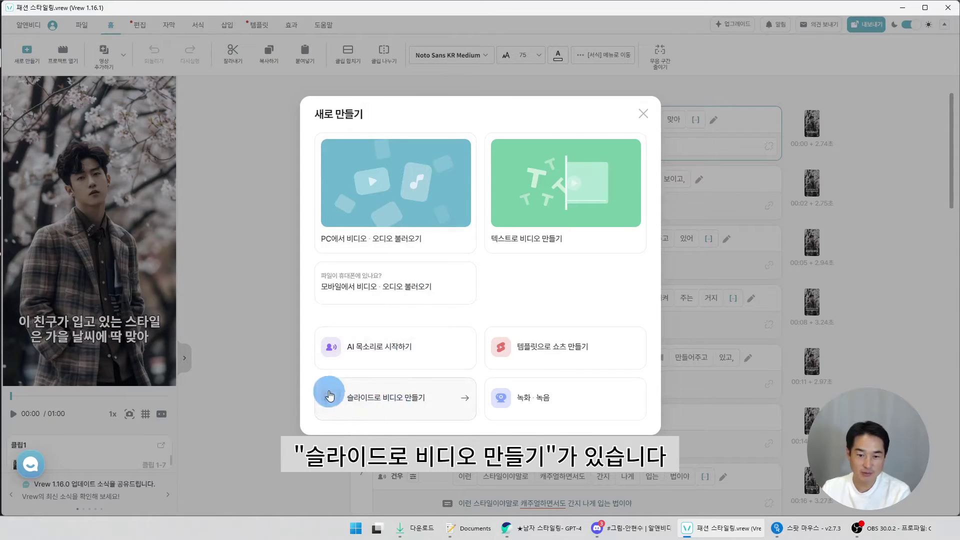
left_click(413, 398)
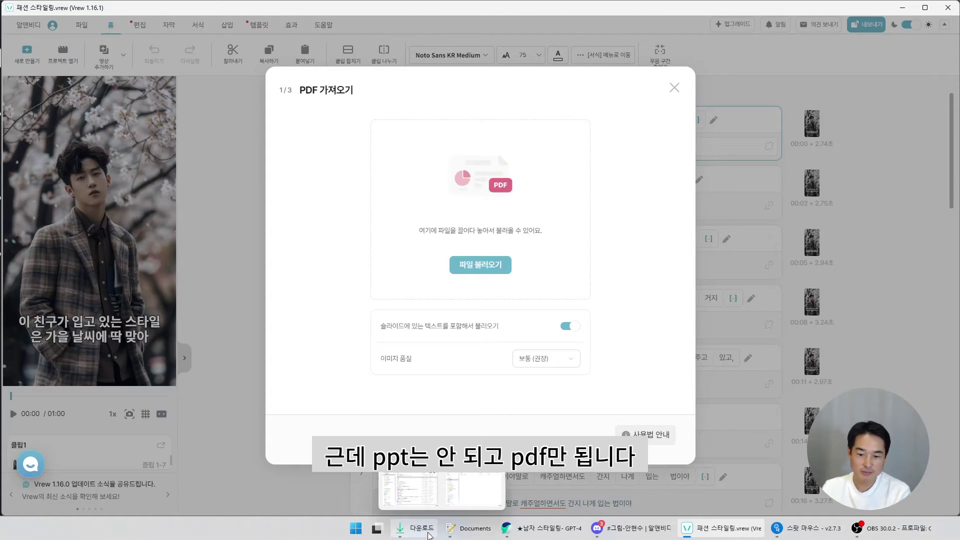
Step: Open the 패션 스타일링 PowerPoint file from the Downloads folder and look through its three vertical photo slides
left_click(415, 528)
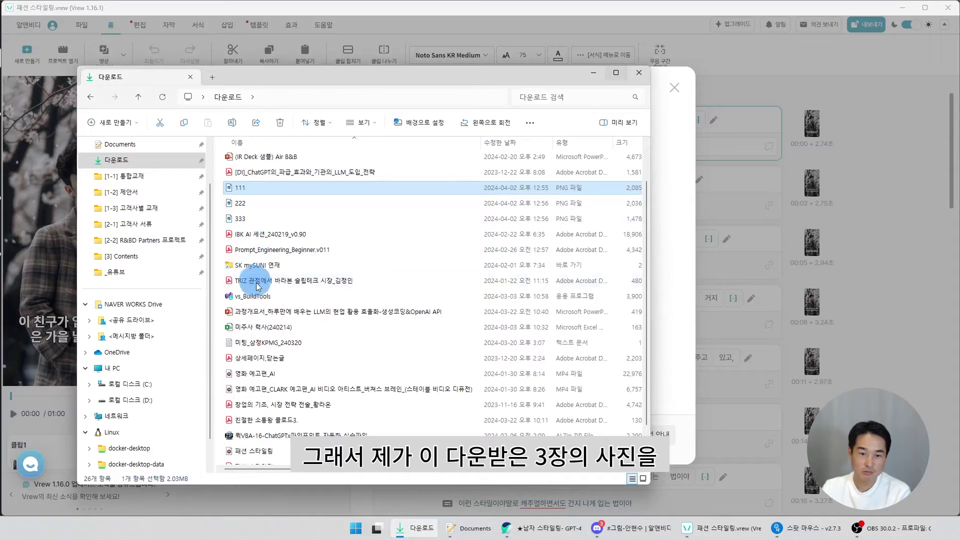
scroll(272, 440, "down", 1)
double_click(254, 441)
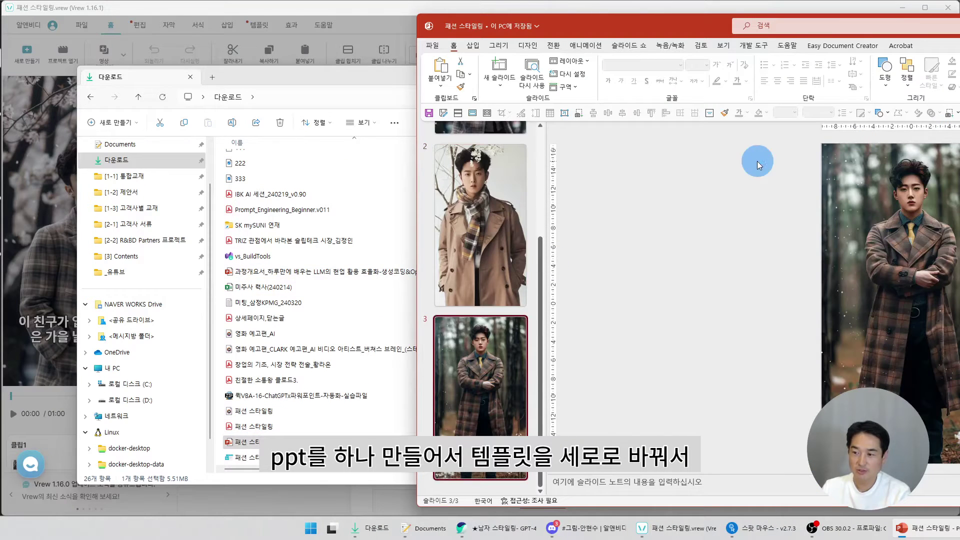
scroll(498, 224, "up", 2)
left_click(478, 211)
scroll(490, 278, "down", 2)
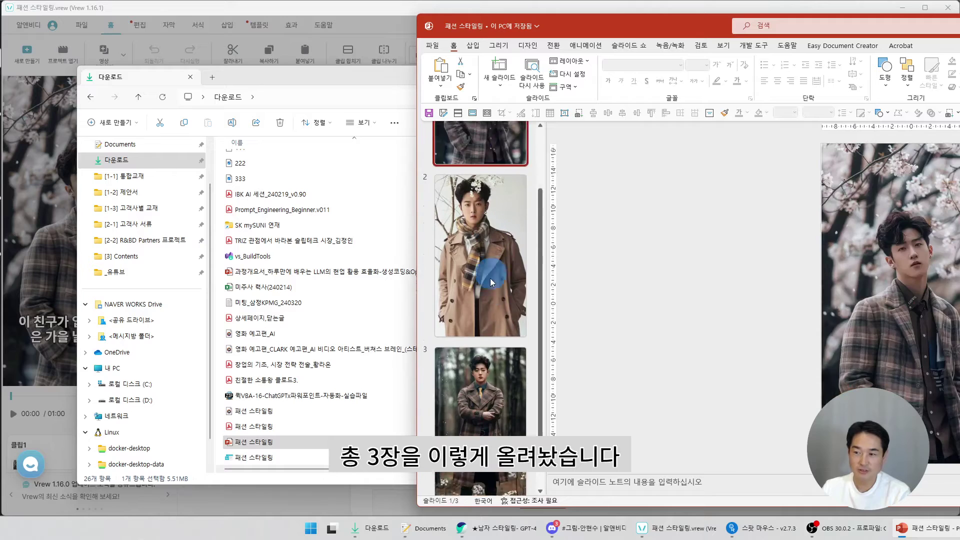
left_click(502, 254)
left_click(477, 407)
key("Up")
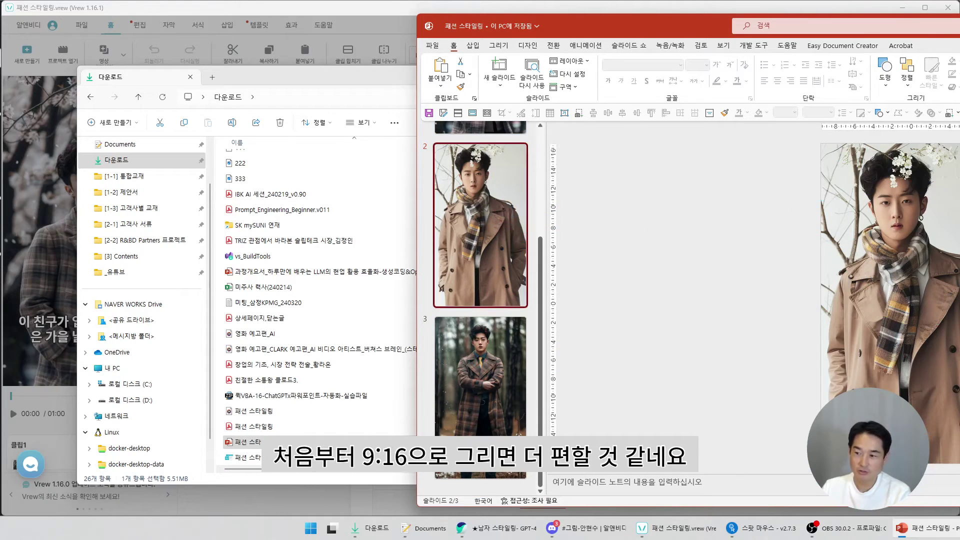
scroll(482, 215, "up", 2)
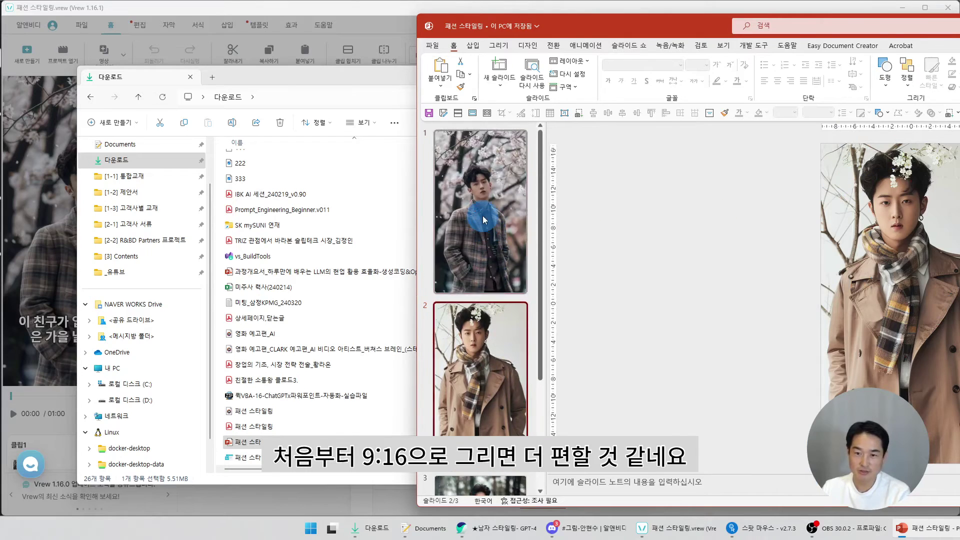
scroll(485, 299, "down", 2)
left_click(487, 396)
Step: Open the 패션 스타일링 PDF from the Downloads folder, view its pages through the third one and close it
double_click(254, 426)
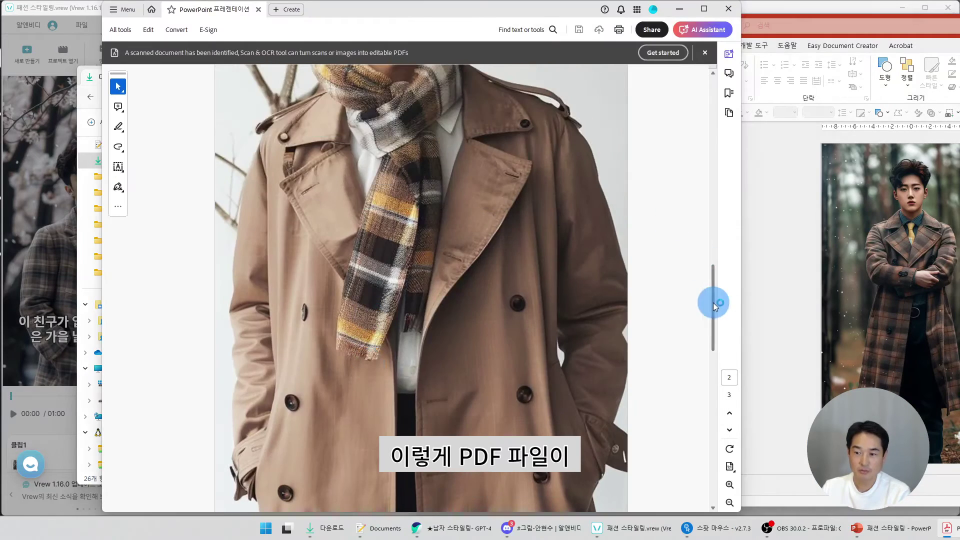
left_click_drag(713, 302, 712, 454)
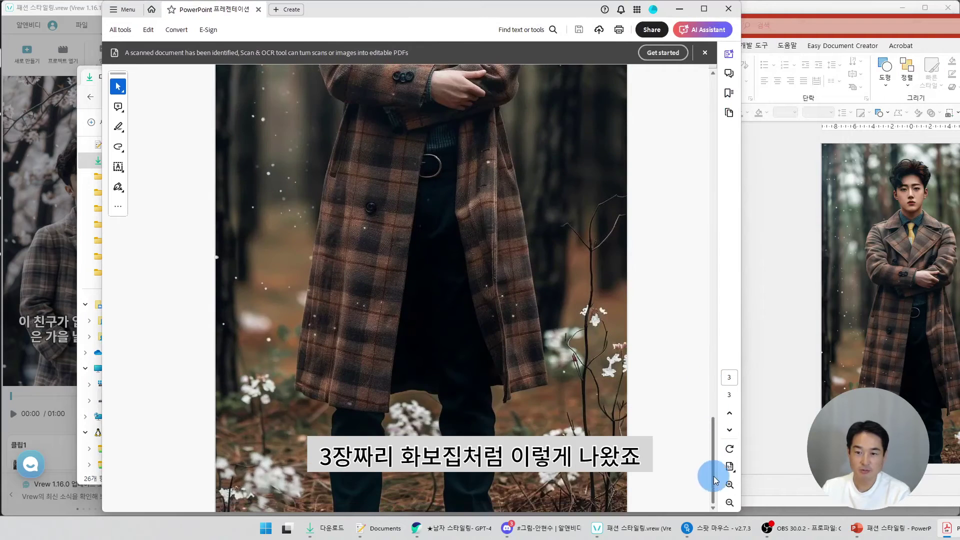
left_click(705, 52)
left_click(728, 8)
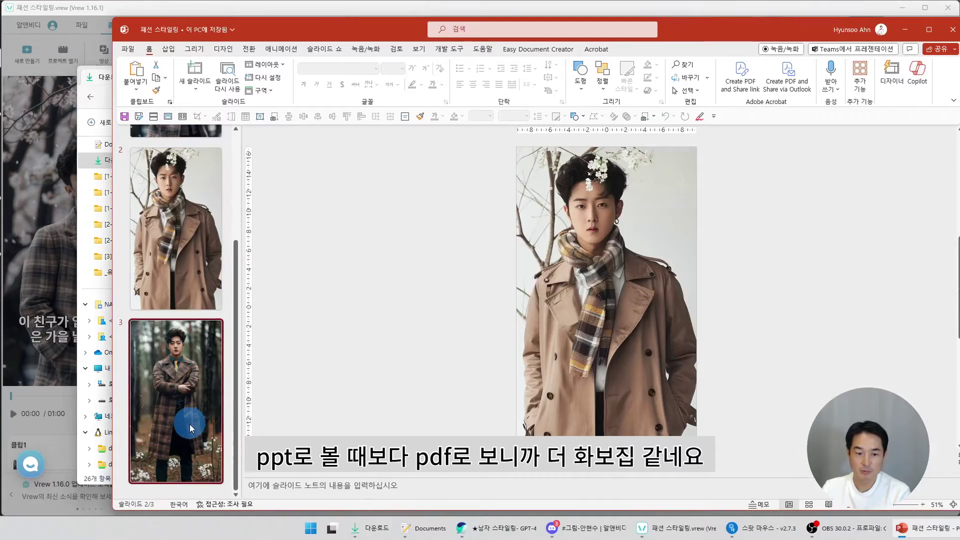
Step: Look through the three photo slides again in PowerPoint, from the first to the third
left_click(186, 413)
scroll(184, 190, "up", 3)
left_click(177, 215)
left_click(173, 326)
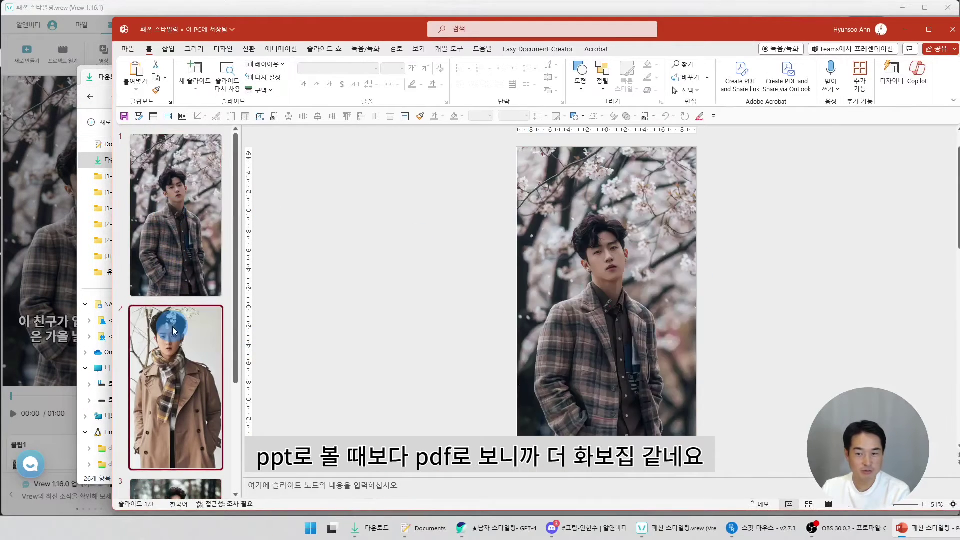
scroll(181, 357, "down", 3)
left_click(181, 358)
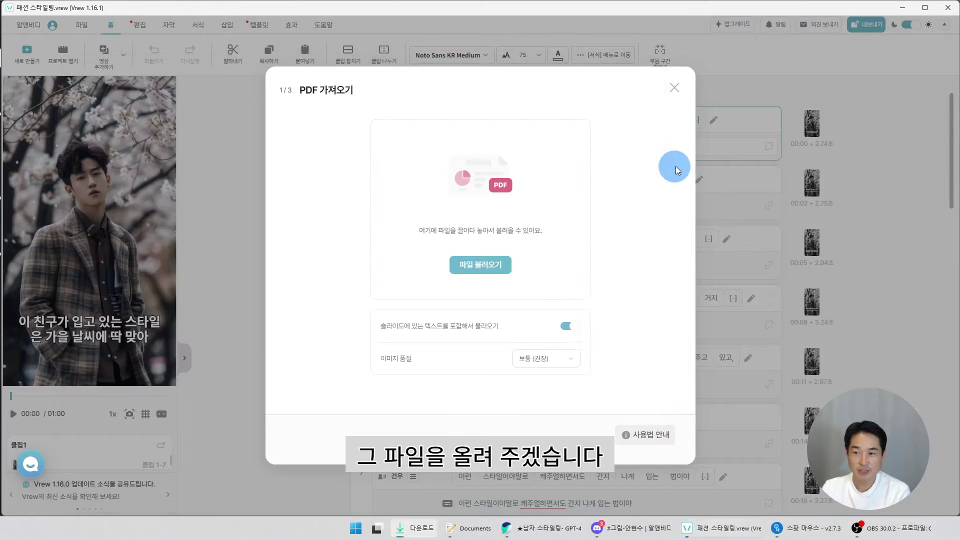
Step: Import the 패션 스타일링 PDF from the Downloads folder into the new Vrew slide video
left_click(479, 264)
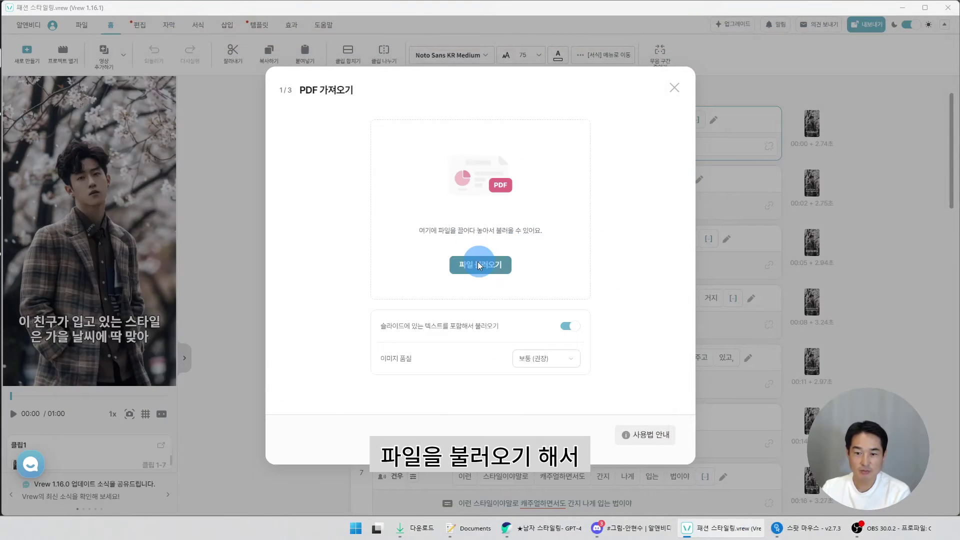
left_click(170, 110)
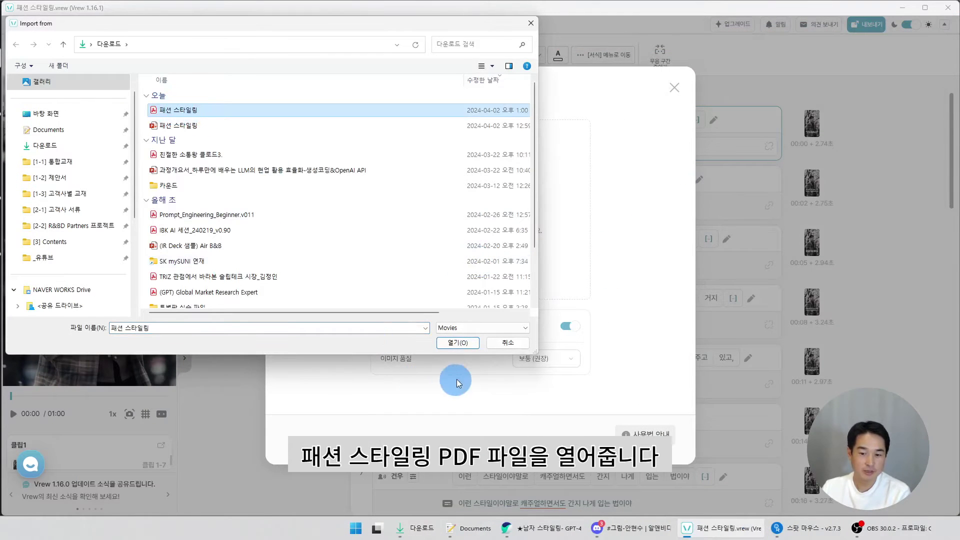
left_click(459, 343)
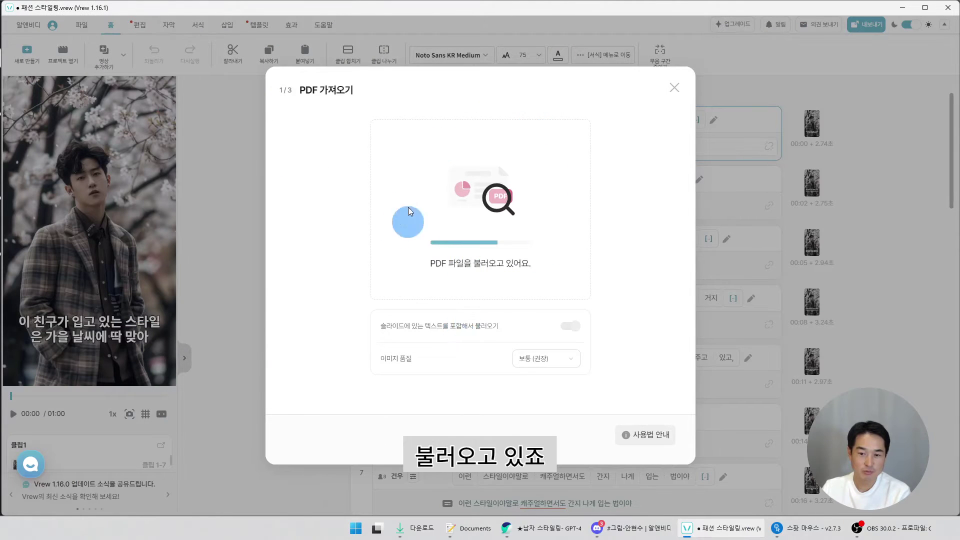
Step: Look through the three imported slides in the caption entry stage and return to slide 1's empty caption
left_click(325, 335)
scroll(324, 340, "down", 2)
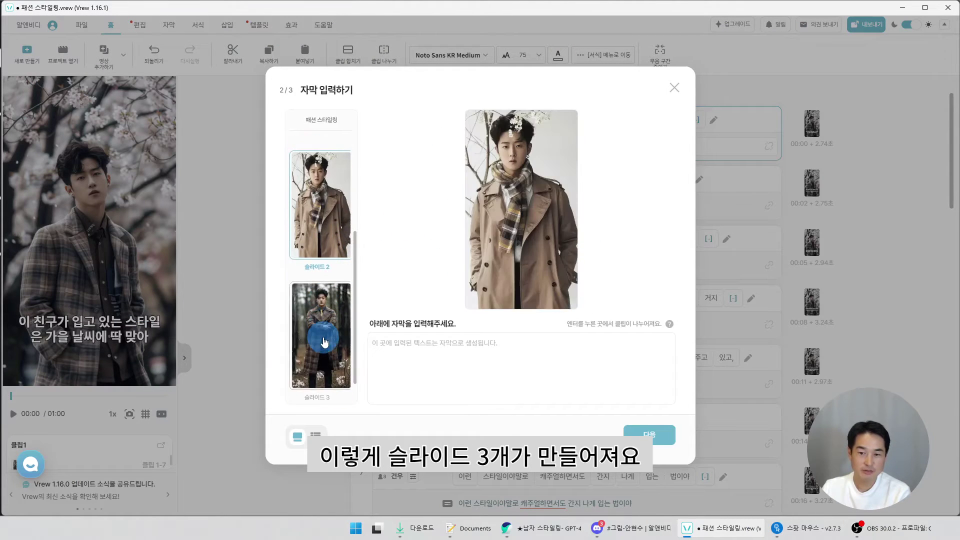
left_click(322, 336)
scroll(323, 336, "up", 3)
left_click(317, 216)
left_click(317, 311)
scroll(316, 311, "down", 3)
left_click(317, 332)
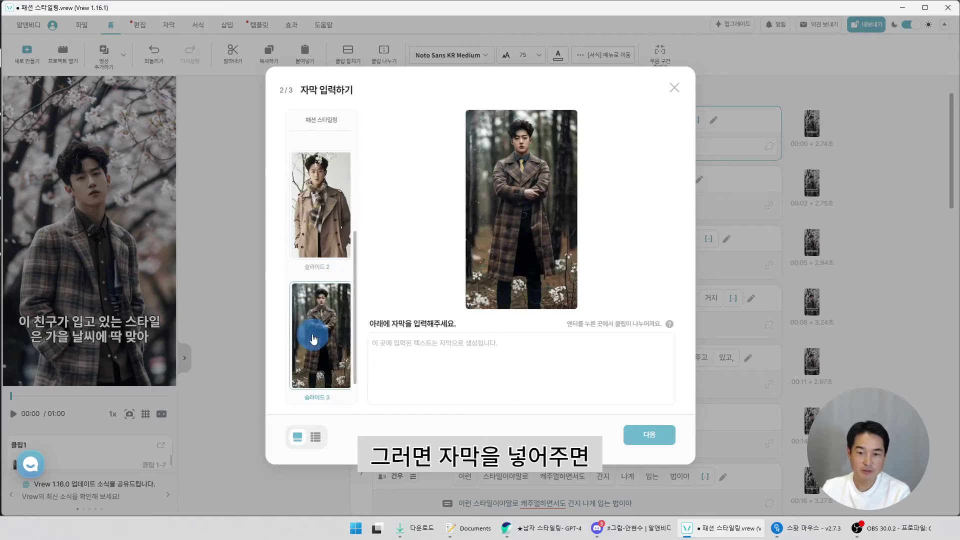
scroll(317, 332, "up", 3)
left_click(315, 199)
left_click(435, 354)
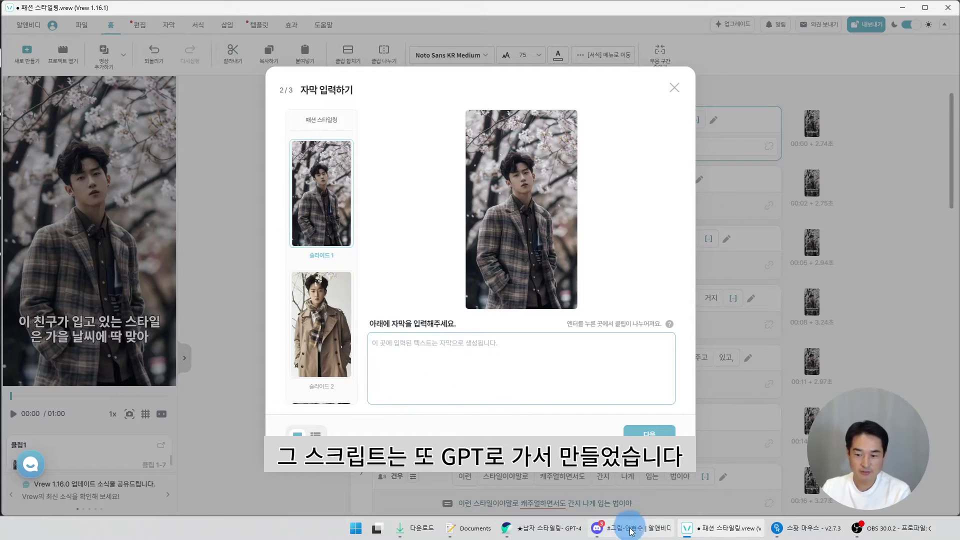
Step: Open the ChatGPT chat ★남자 스타일링-숏폼 스크립트 and examine the fashion designer prompt below the first uploaded photo
left_click(543, 528)
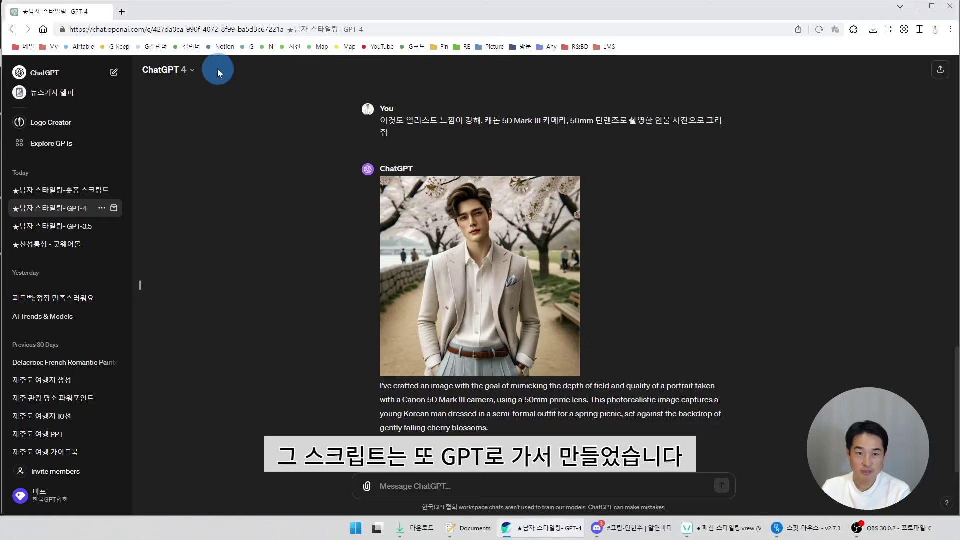
left_click(104, 190)
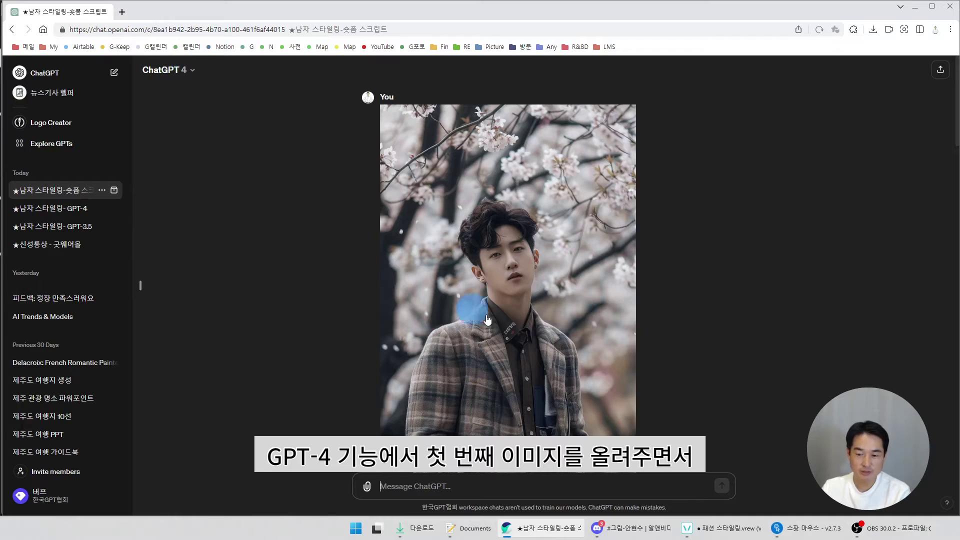
scroll(487, 319, "down", 5)
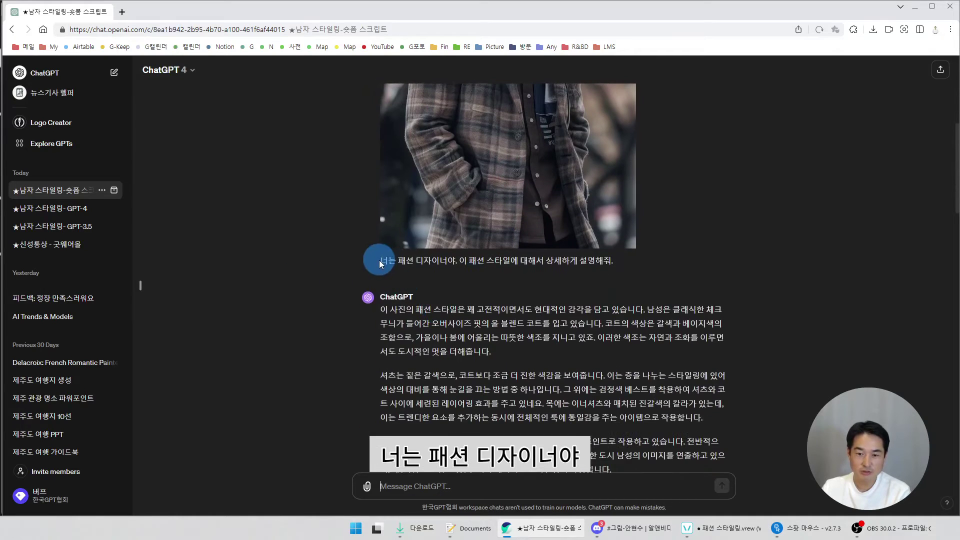
left_click_drag(379, 260, 620, 266)
left_click(619, 265)
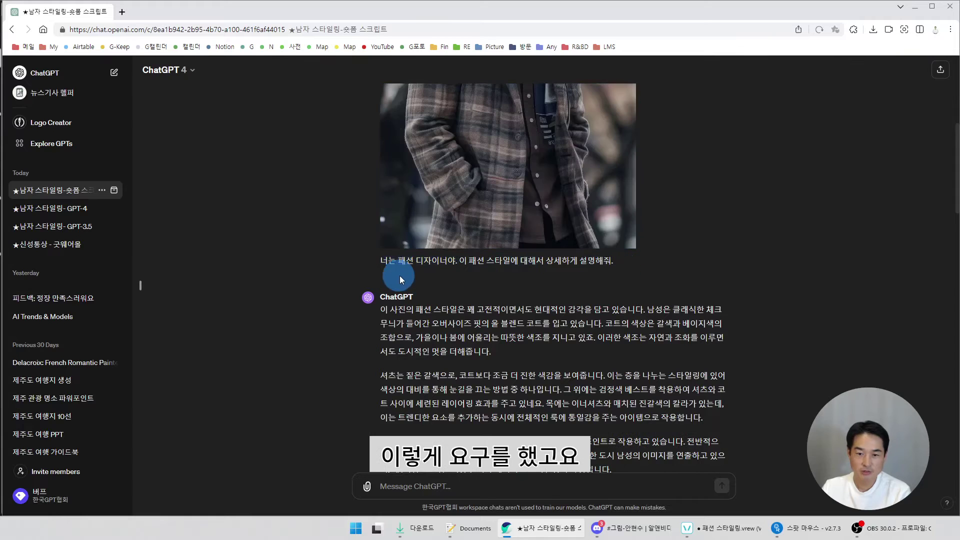
Step: Examine ChatGPT's full style description of the first photo by highlighting all three paragraphs
scroll(330, 307, "down", 3)
left_click_drag(380, 184, 650, 357)
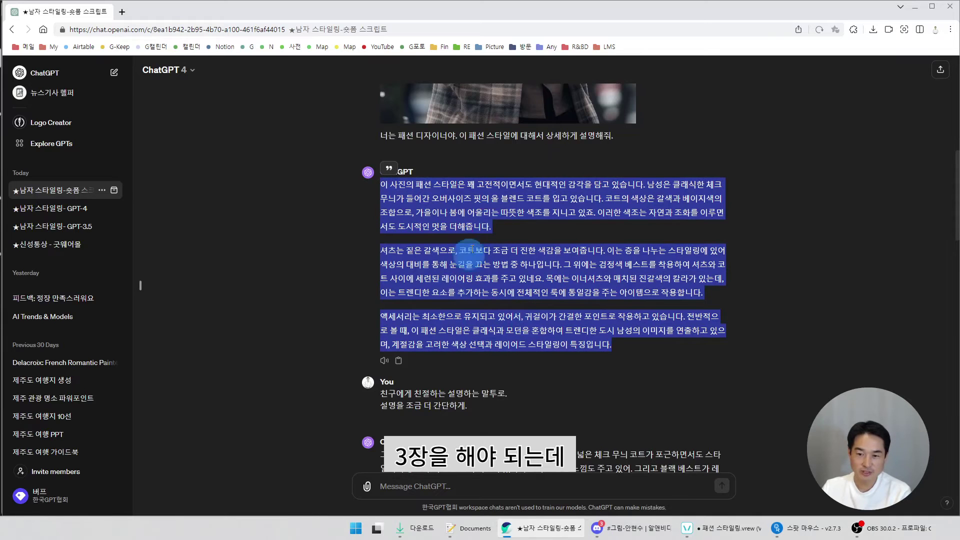
scroll(504, 334, "up", 2)
scroll(505, 334, "up", 2)
scroll(504, 334, "down", 4)
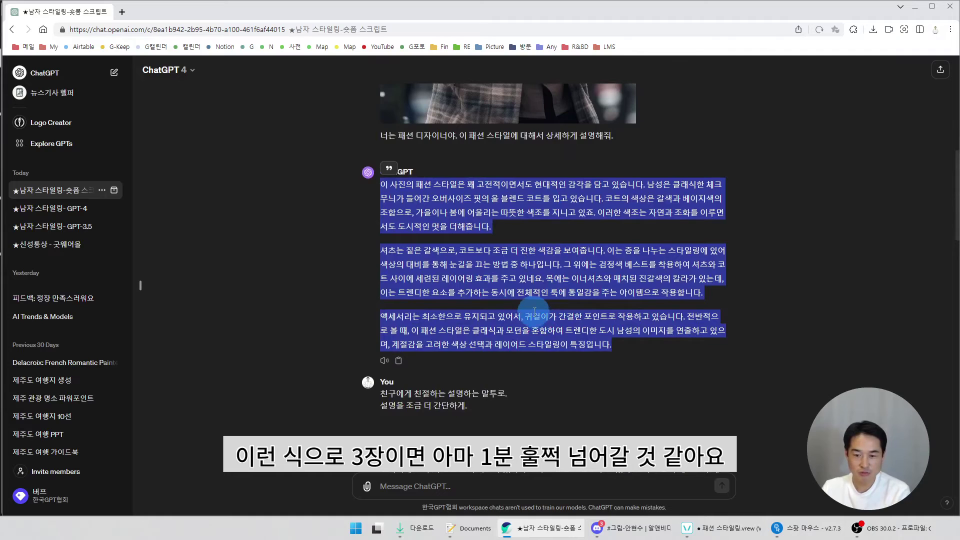
Step: Examine the follow-up request for a friendly, simpler explanation and the shortened description of the first photo
scroll(535, 311, "down", 4)
left_click_drag(380, 206, 511, 206)
left_click_drag(380, 218, 469, 219)
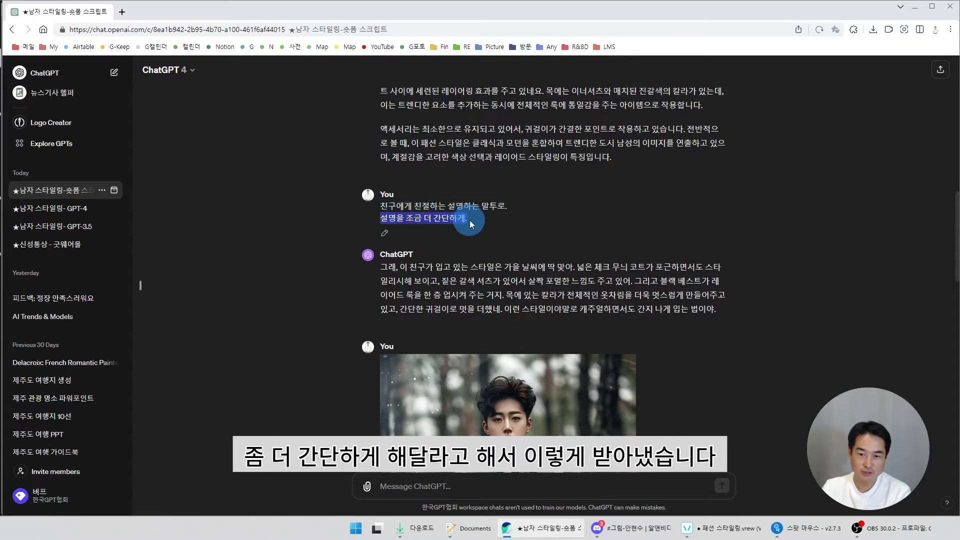
left_click_drag(381, 267, 725, 312)
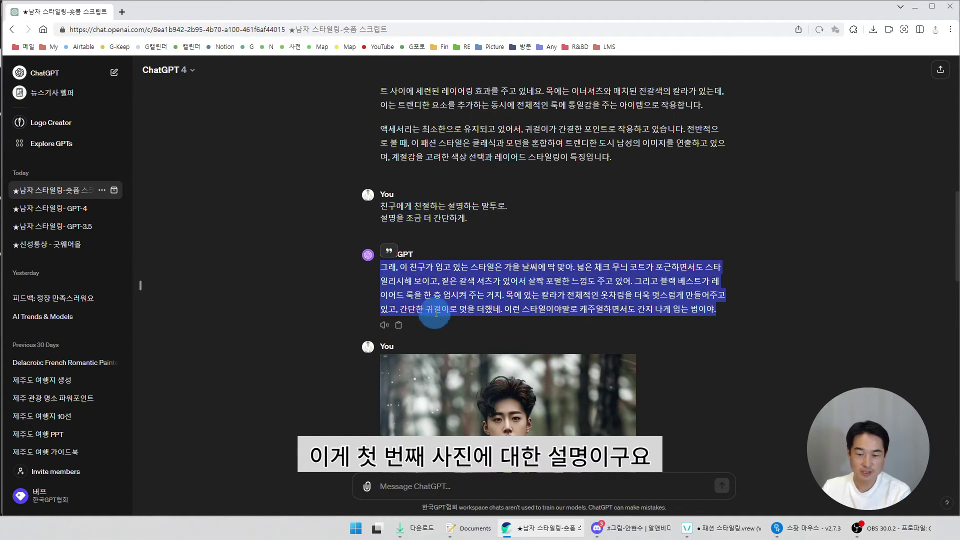
left_click(420, 301)
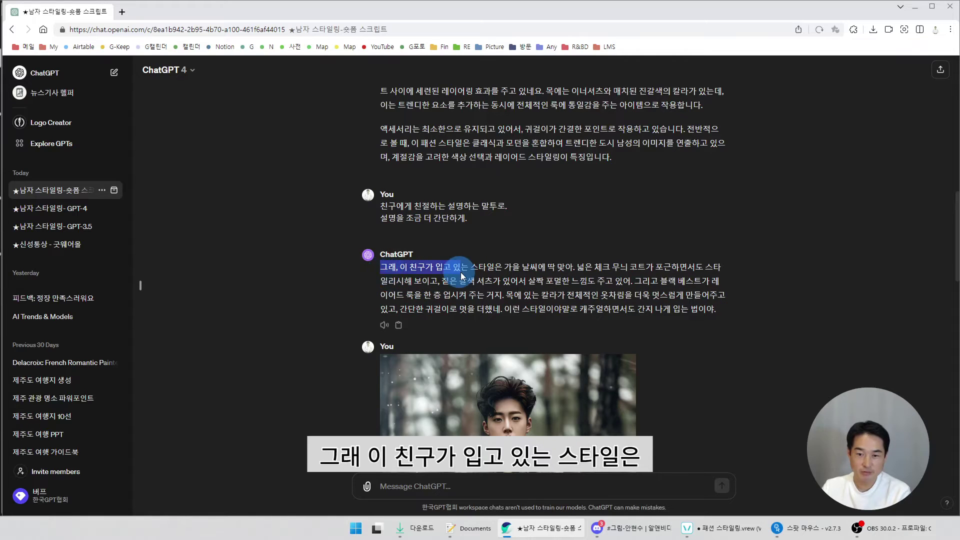
left_click_drag(460, 272, 606, 297)
left_click(588, 298)
Step: Revisit the long first description by highlighting it, and compare it with the shortened reply
scroll(588, 297, "down", 5)
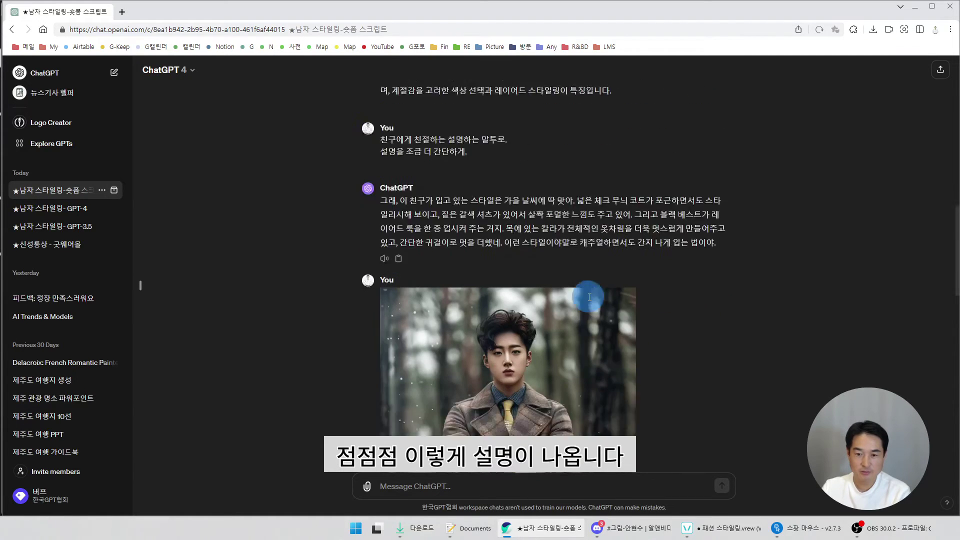
scroll(400, 175, "up", 7)
left_click_drag(386, 198, 610, 365)
scroll(610, 400, "down", 1)
left_click(487, 237)
scroll(488, 240, "down", 9)
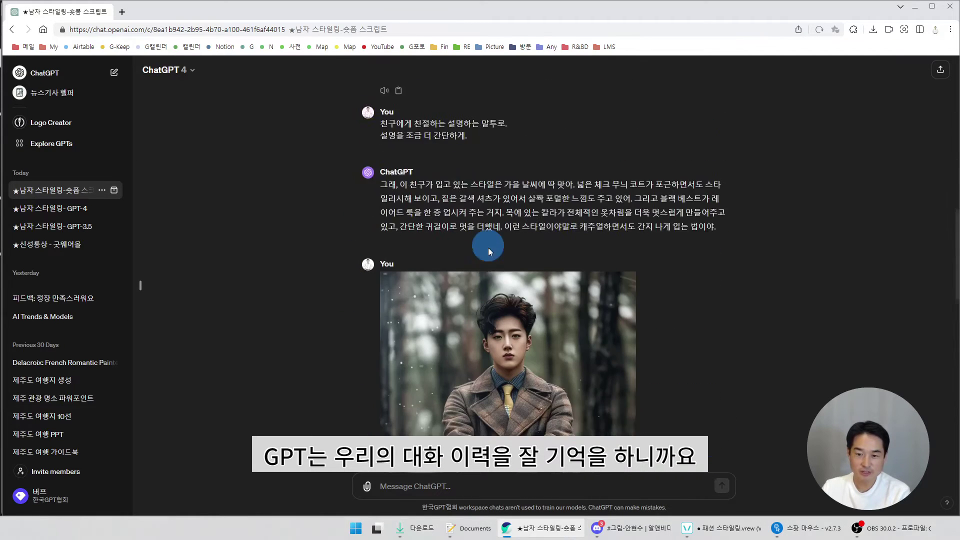
Step: Examine the second uploaded photo with its highlighted style description, followed by the third uploaded photo
scroll(510, 295, "down", 3)
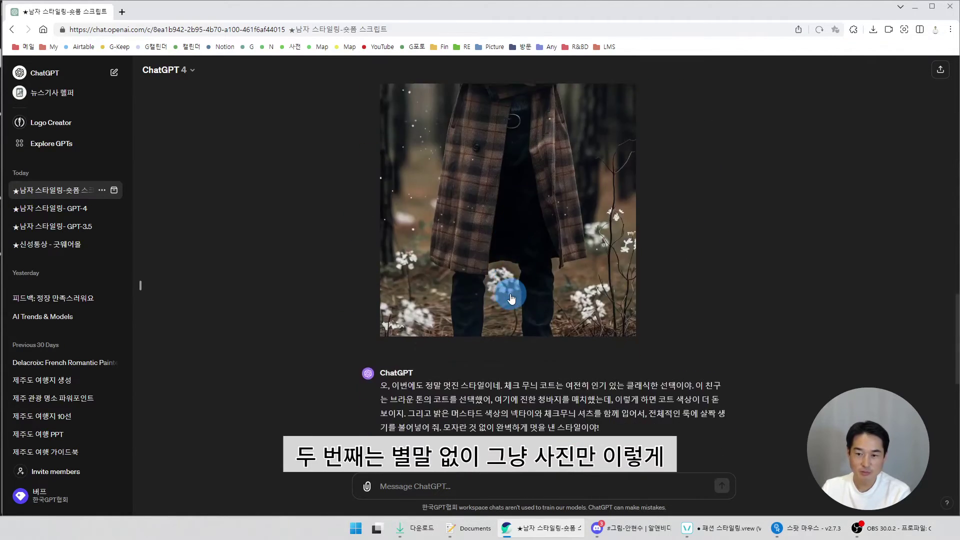
scroll(504, 275, "up", 5)
scroll(547, 229, "down", 7)
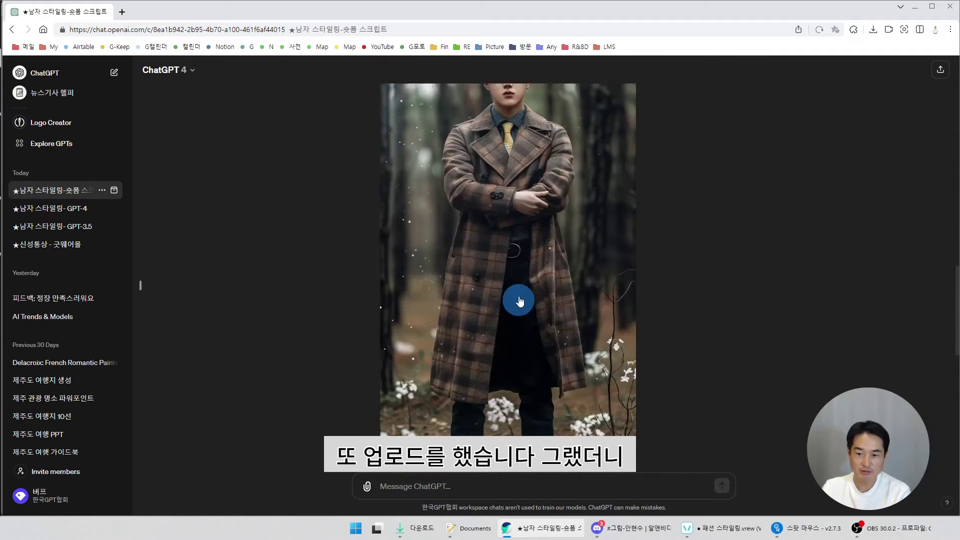
left_click_drag(381, 252, 625, 299)
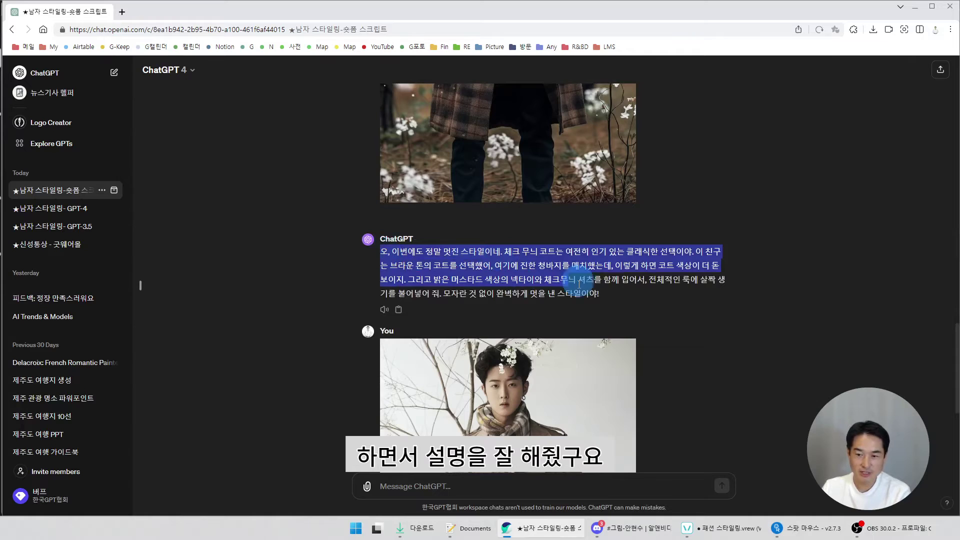
scroll(601, 231, "down", 5)
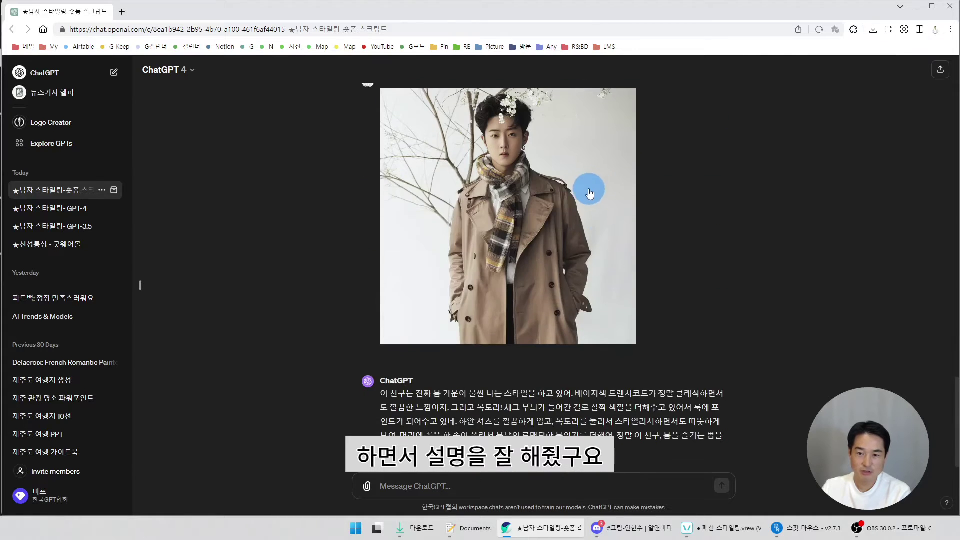
scroll(603, 240, "up", 1)
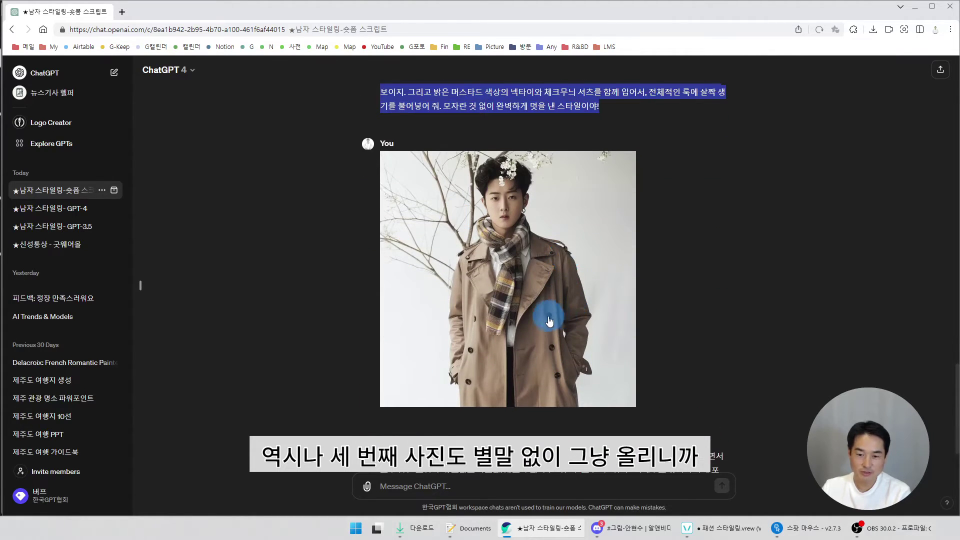
Step: Examine the third photo in the beige trench coat and copy ChatGPT's full description of it
scroll(544, 320, "down", 1)
left_click_drag(426, 428, 381, 358)
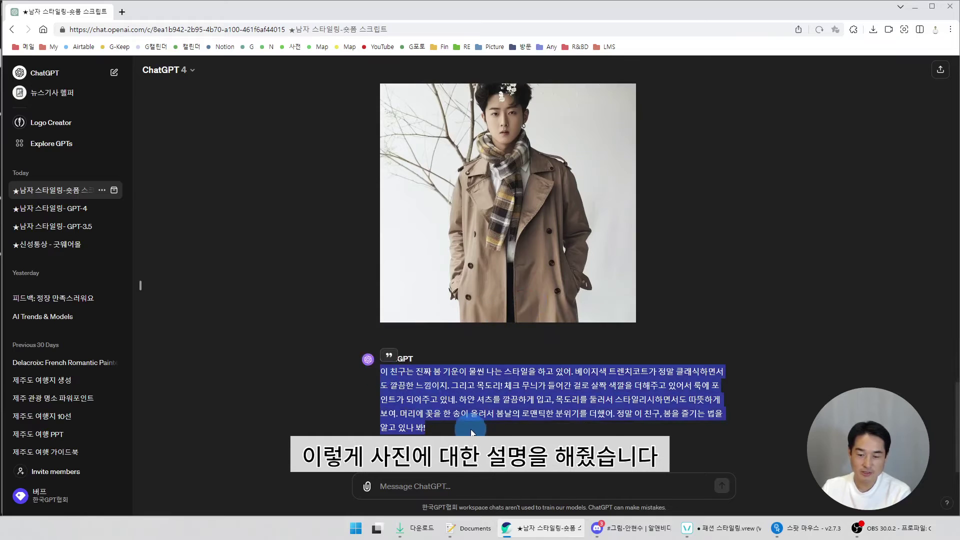
left_click(472, 431)
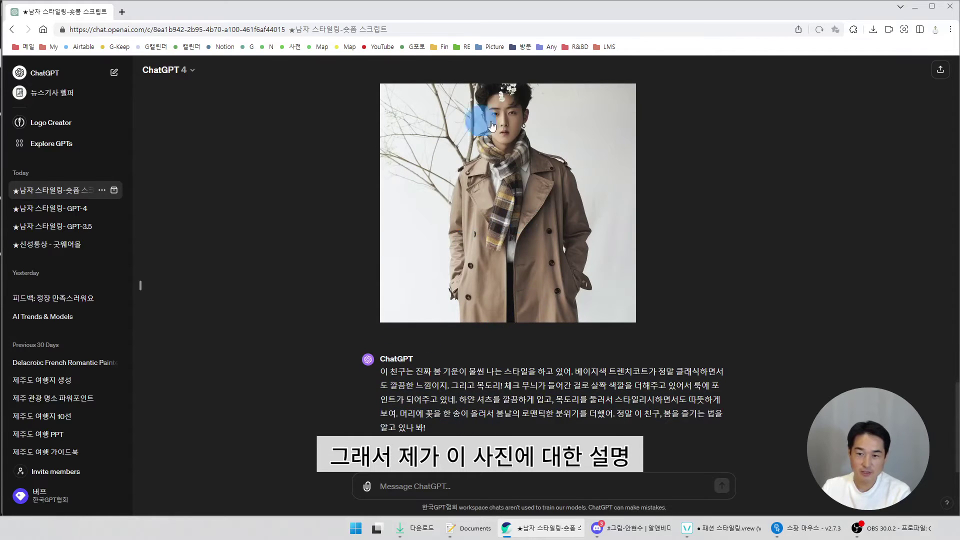
left_click_drag(379, 369, 439, 429)
key("ctrl+c")
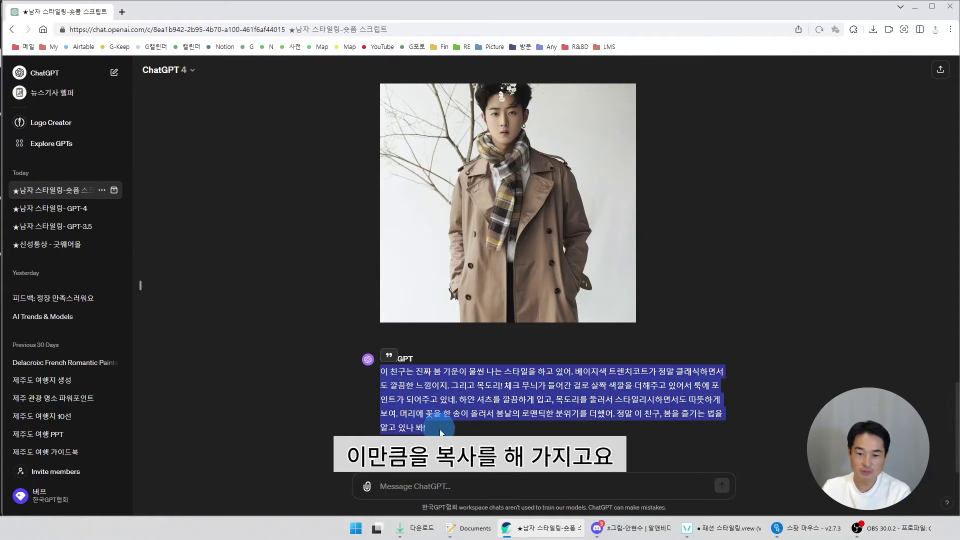
scroll(535, 154, "up", 1)
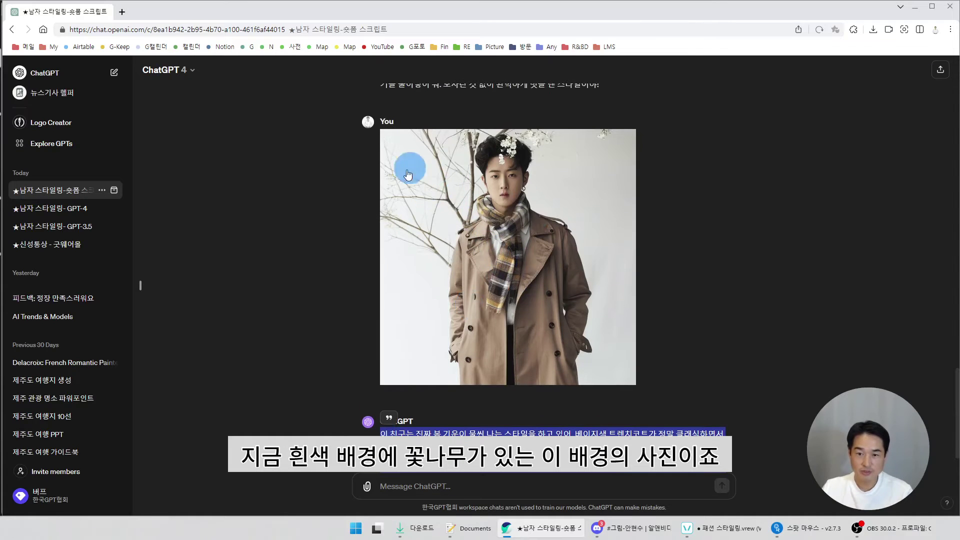
scroll(445, 279, "down", 1)
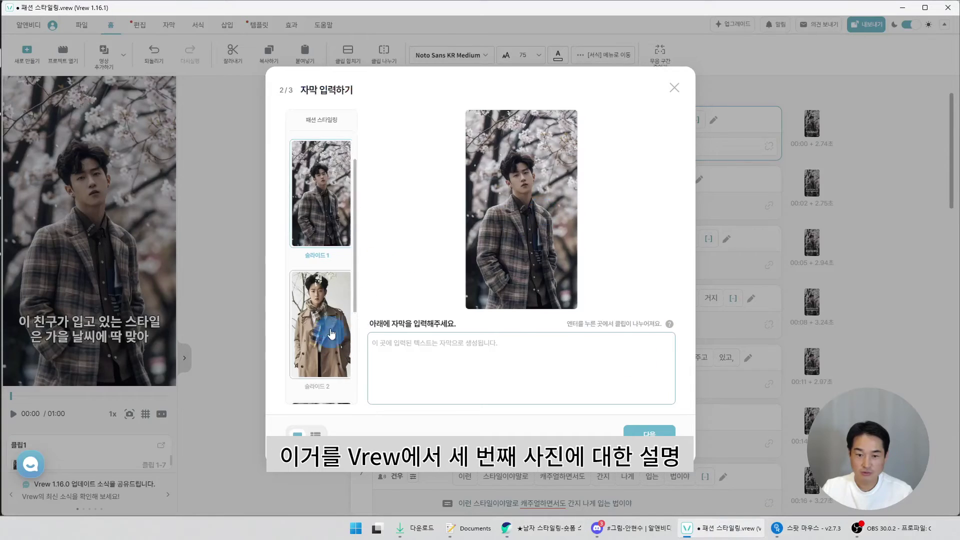
Step: Switch to Vrew and paste the copied trench coat description as the caption text of slide 2
scroll(325, 331, "down", 2)
left_click(325, 330)
scroll(320, 315, "up", 2)
left_click(317, 310)
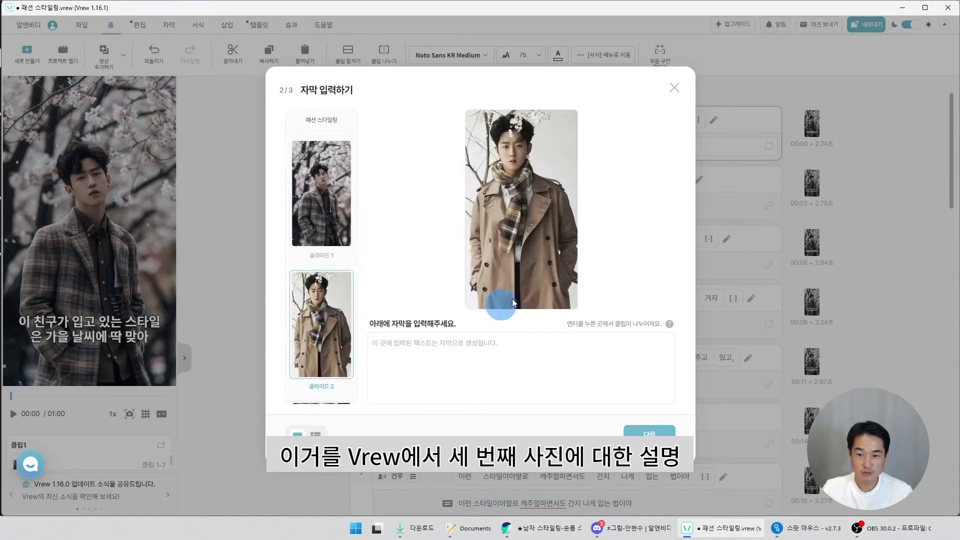
left_click(522, 405)
key("ctrl+v")
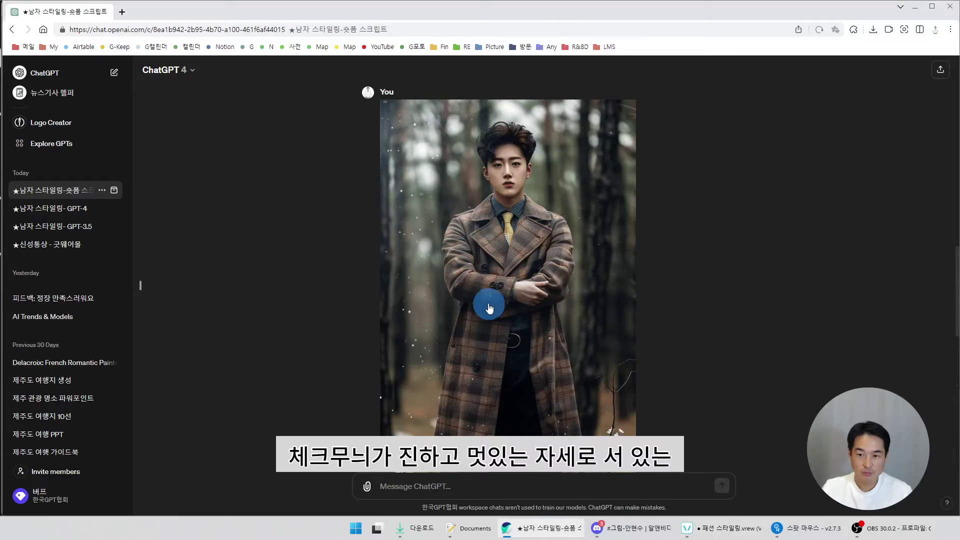
Step: Copy ChatGPT's description of the second photo, the long checked coat in the forest, into slide 3's caption text in Vrew
scroll(488, 307, "down", 3)
left_click_drag(380, 292, 626, 335)
key("ctrl+c")
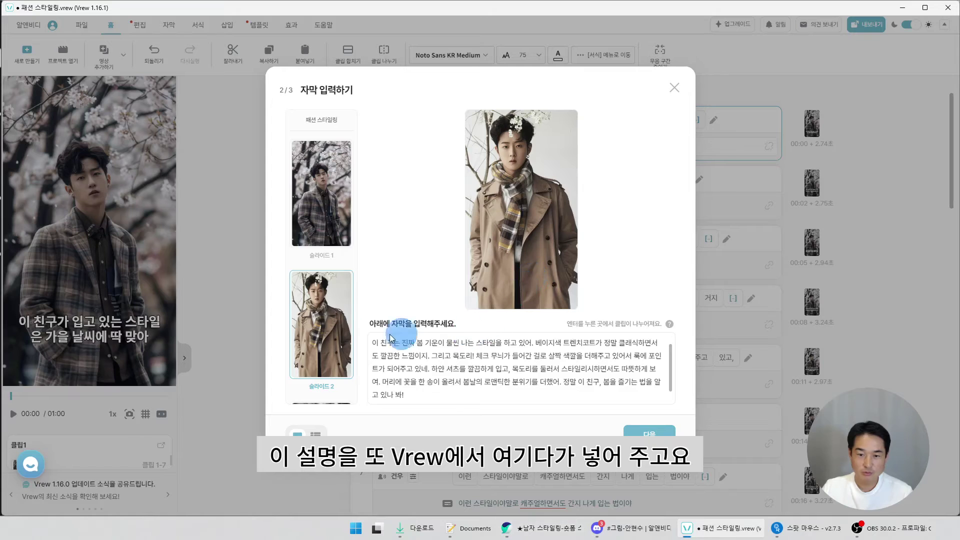
scroll(317, 356, "down", 2)
left_click(321, 368)
left_click(456, 346)
key("ctrl+v")
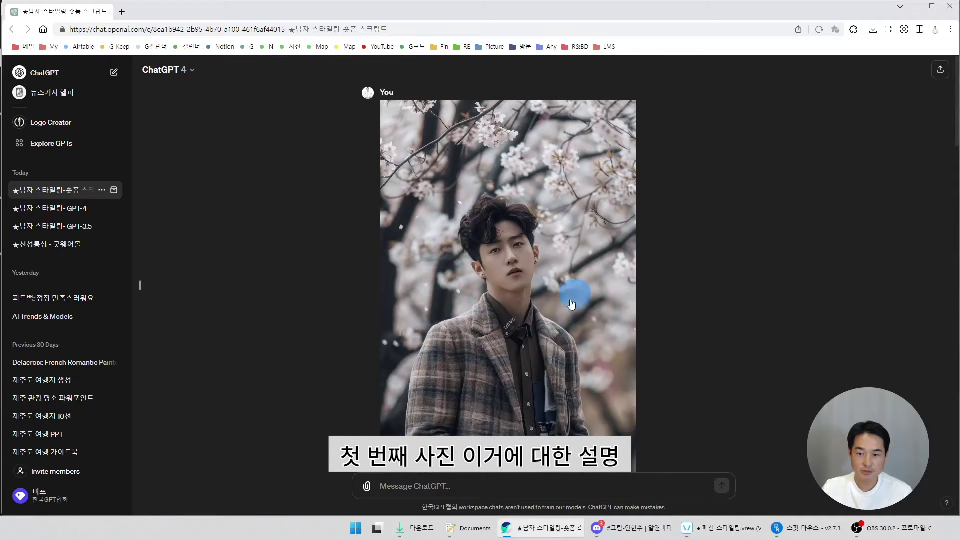
Step: Copy ChatGPT's shortened, friendly description of the first photo into slide 1's caption text in Vrew
scroll(493, 300, "down", 10)
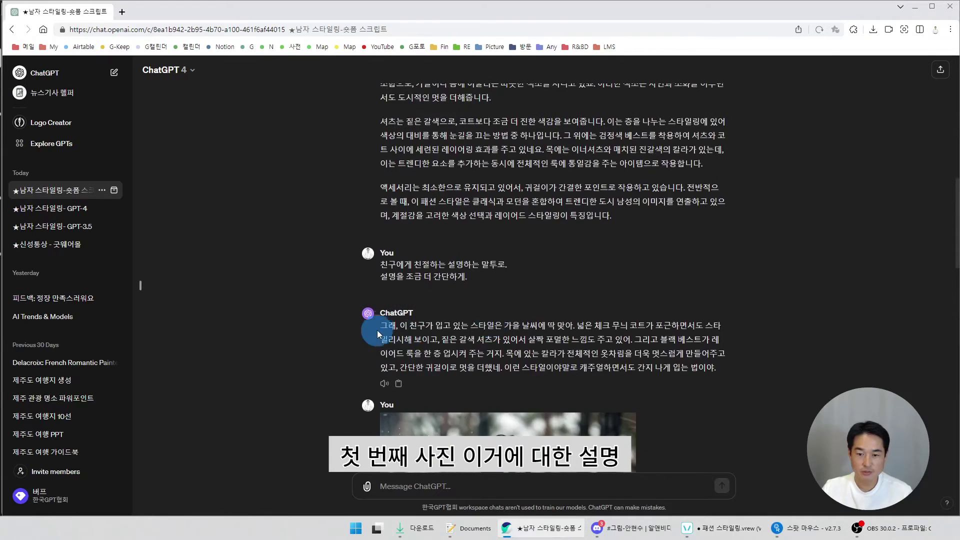
left_click_drag(382, 324, 728, 367)
key("ctrl+c")
key("alt+Tab")
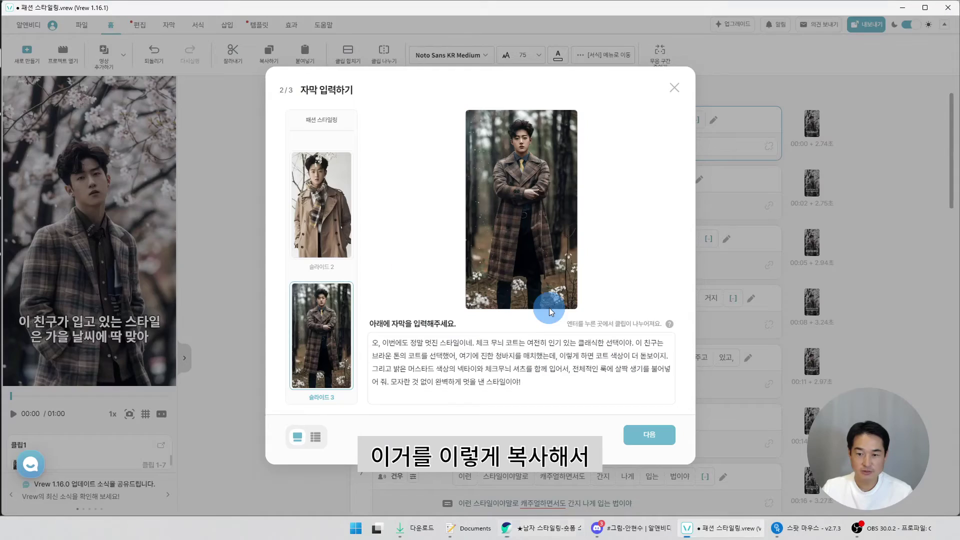
scroll(322, 200, "up", 5)
left_click(321, 193)
left_click(468, 395)
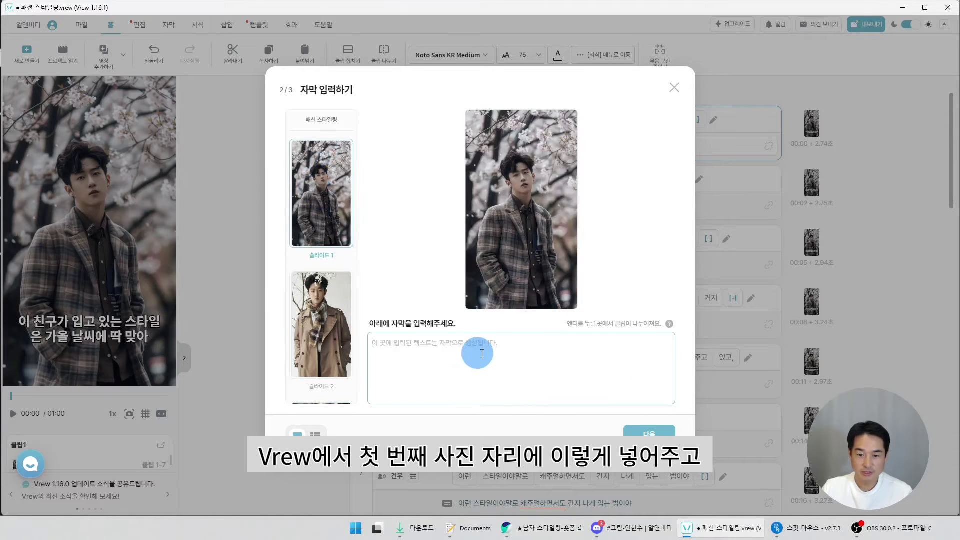
key("ctrl+v")
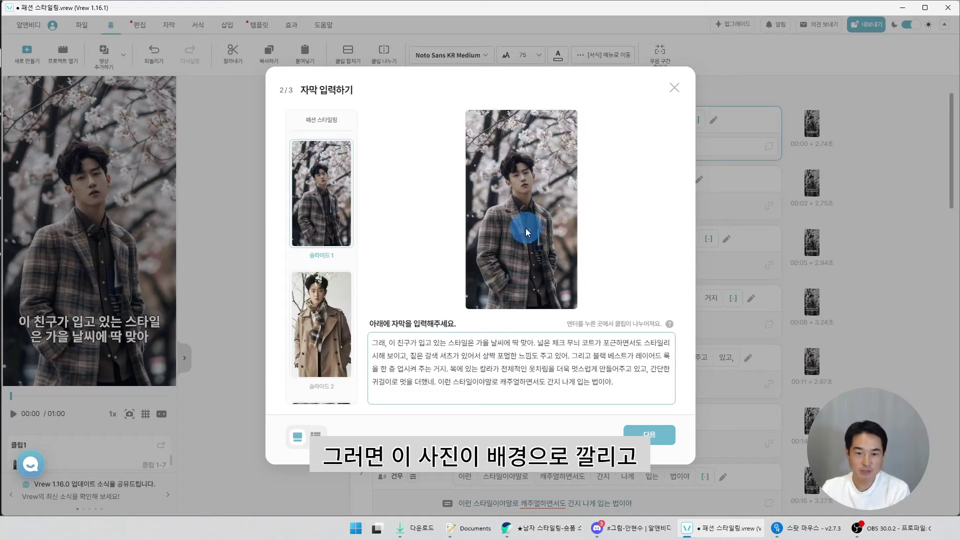
left_click(308, 188)
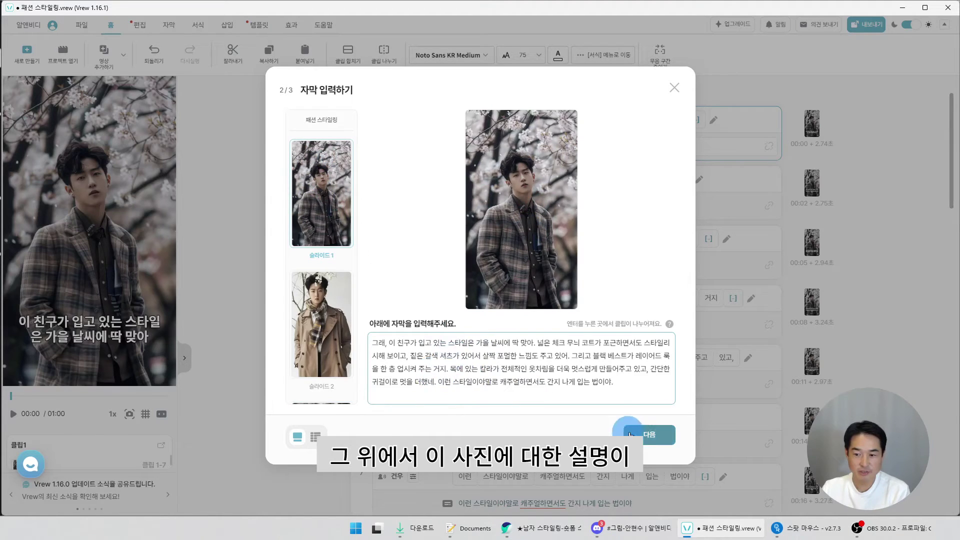
Step: Proceed to the AI voice selection and play a sample of the young male Korean voice 건우
left_click(649, 435)
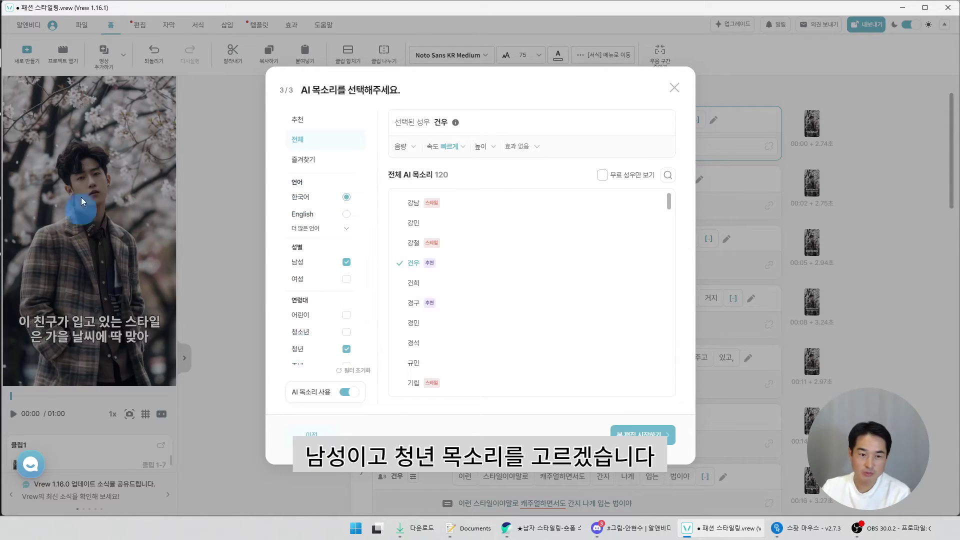
scroll(320, 314, "down", 1)
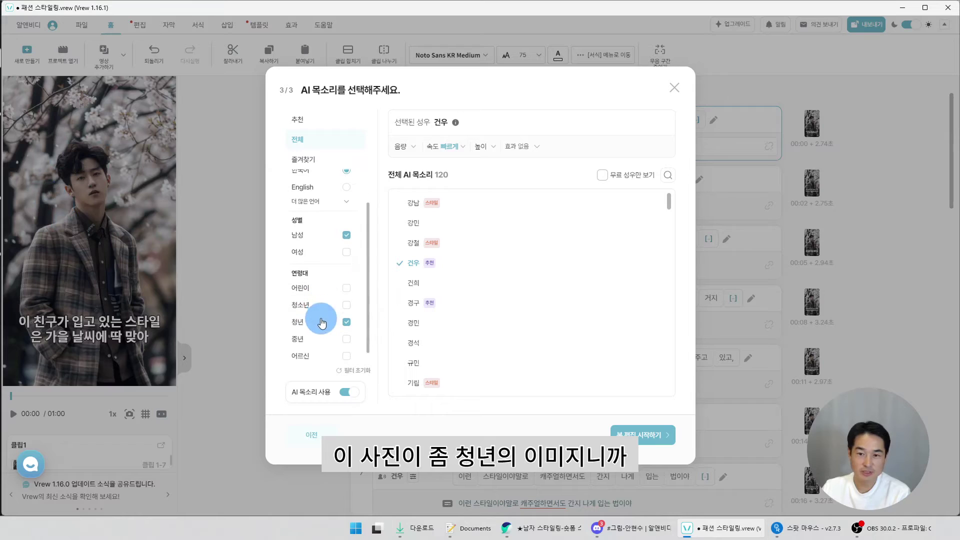
mouse_move(517, 260)
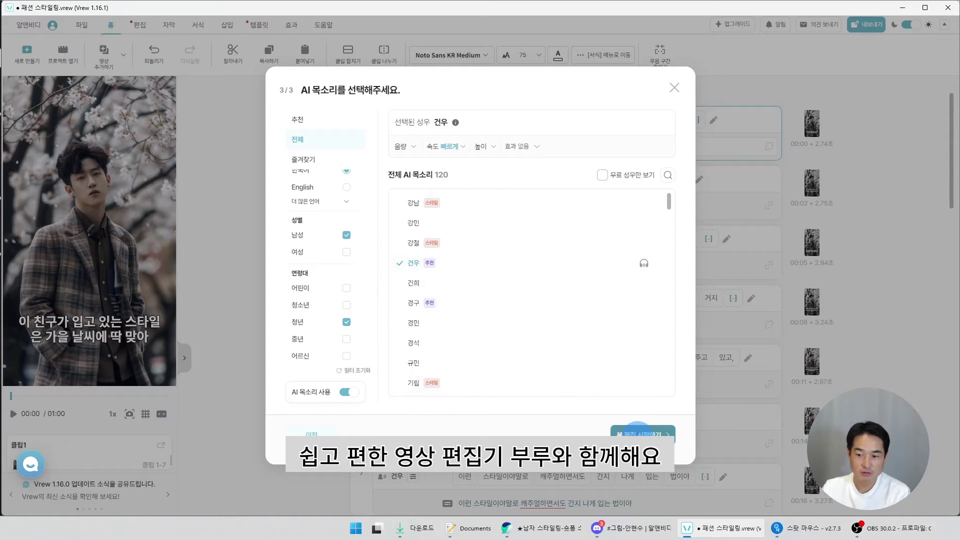
left_click(644, 263)
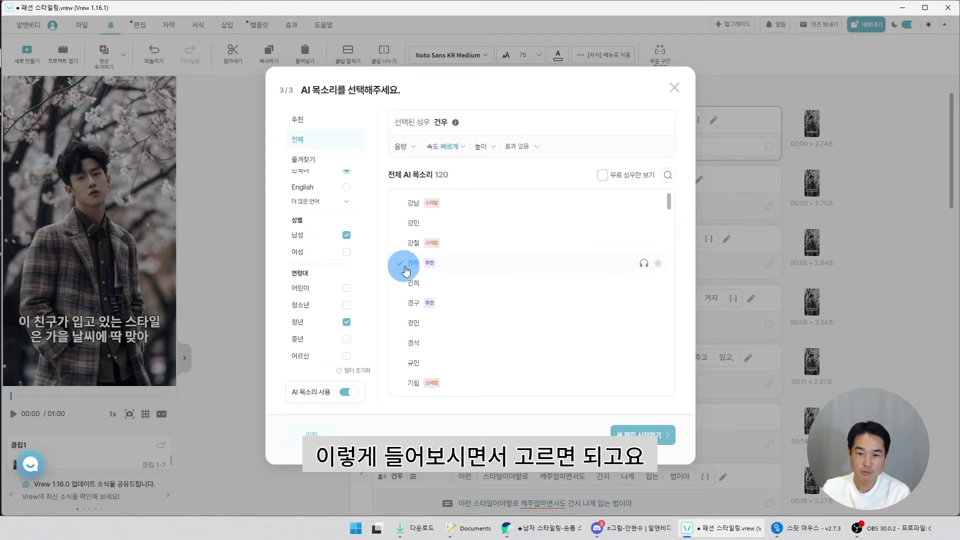
Step: Examine the selected voice's speed, pitch, volume and effect options
left_click(453, 148)
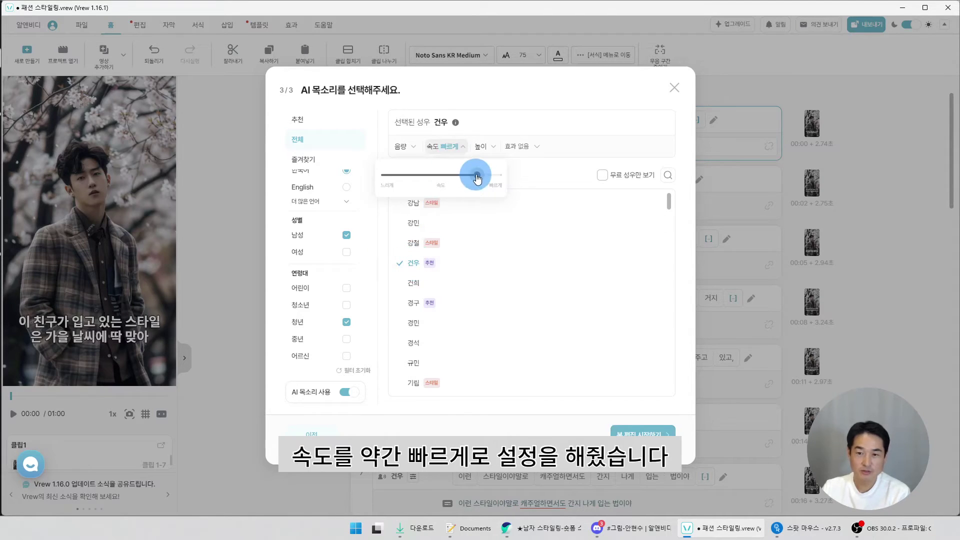
left_click(483, 148)
left_click(401, 147)
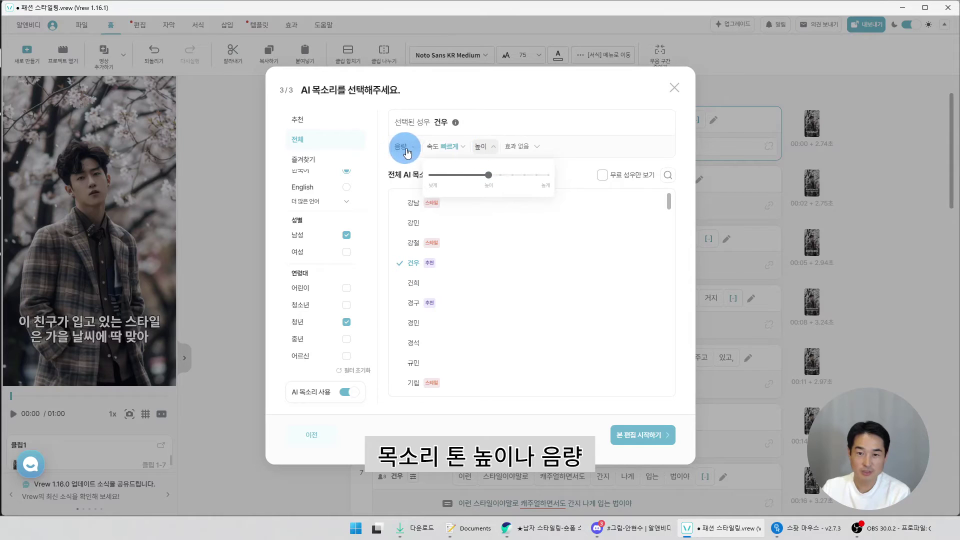
left_click(524, 147)
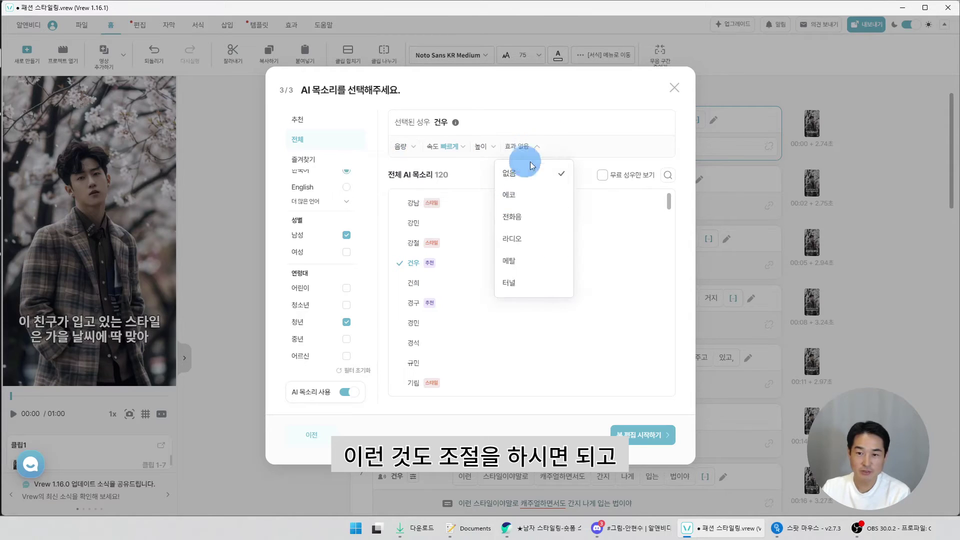
left_click(520, 94)
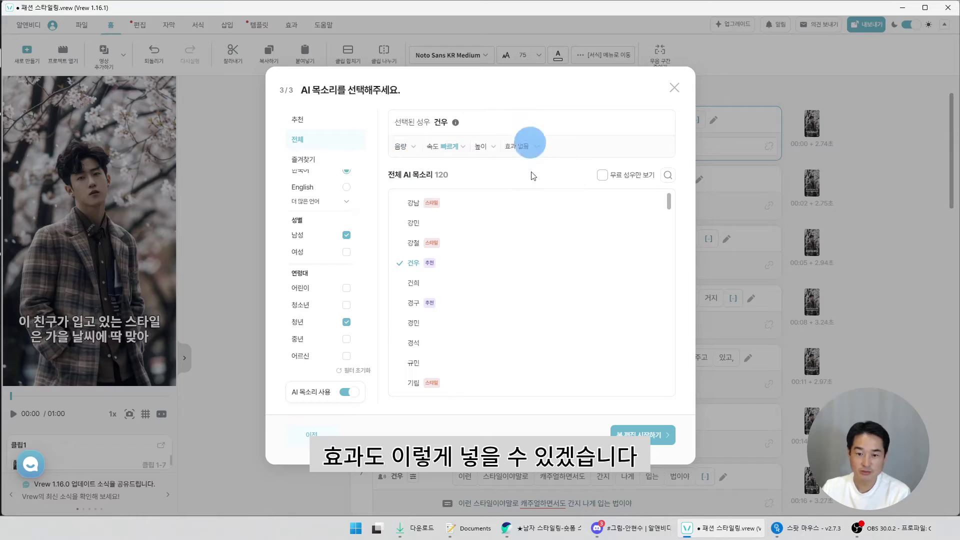
Step: Generate the editable video with the 건우 voice, play its opening clips and return to the first clip
left_click(637, 440)
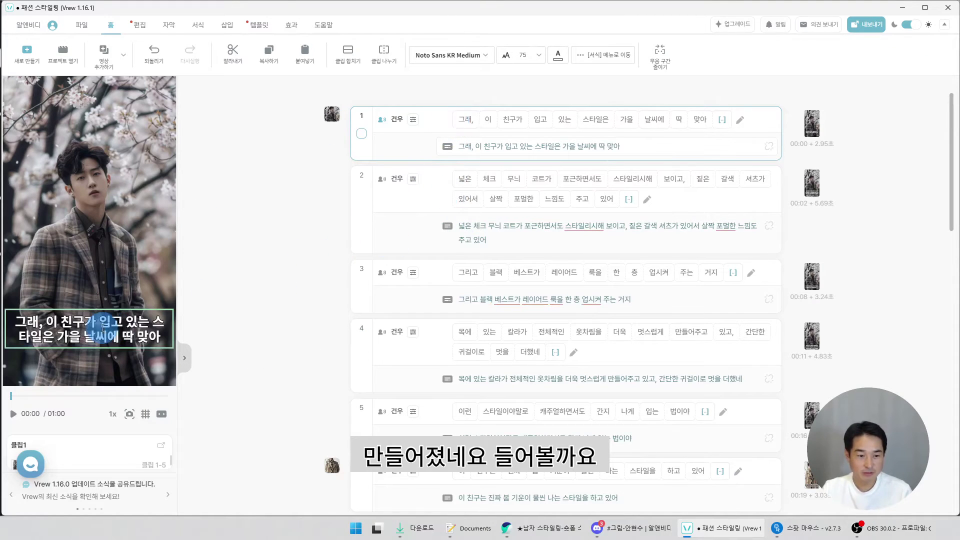
left_click(133, 366)
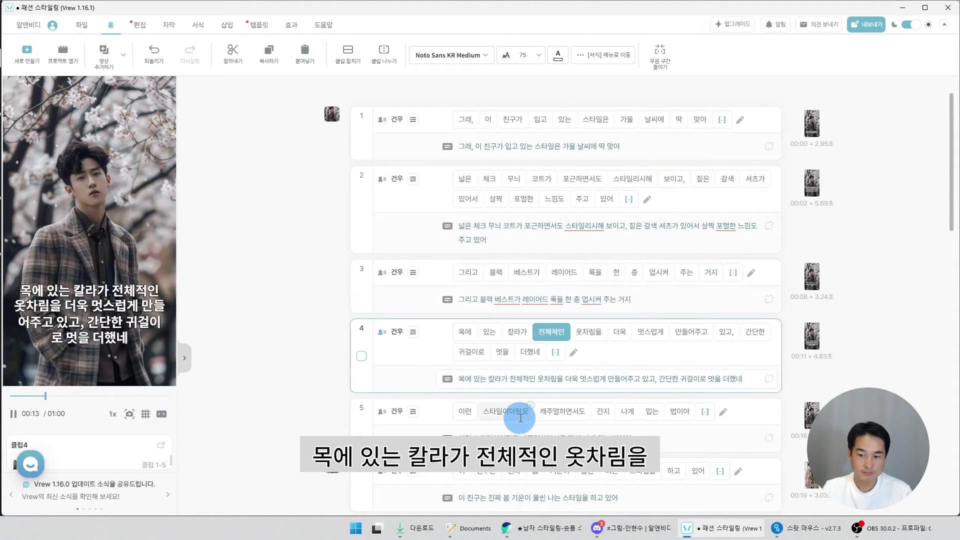
left_click(449, 120)
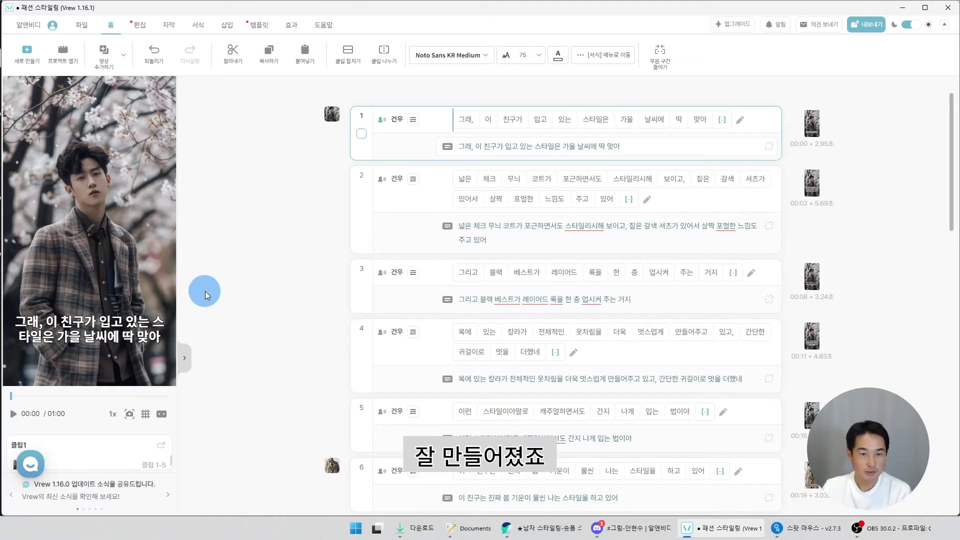
Step: Try the 검은고딕 블랙 font on the subtitles
left_click(196, 25)
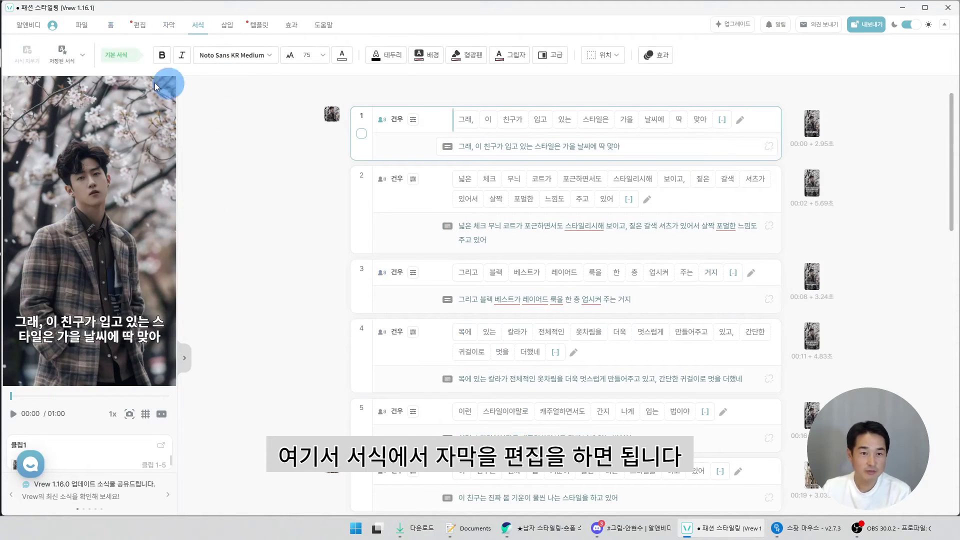
left_click(270, 59)
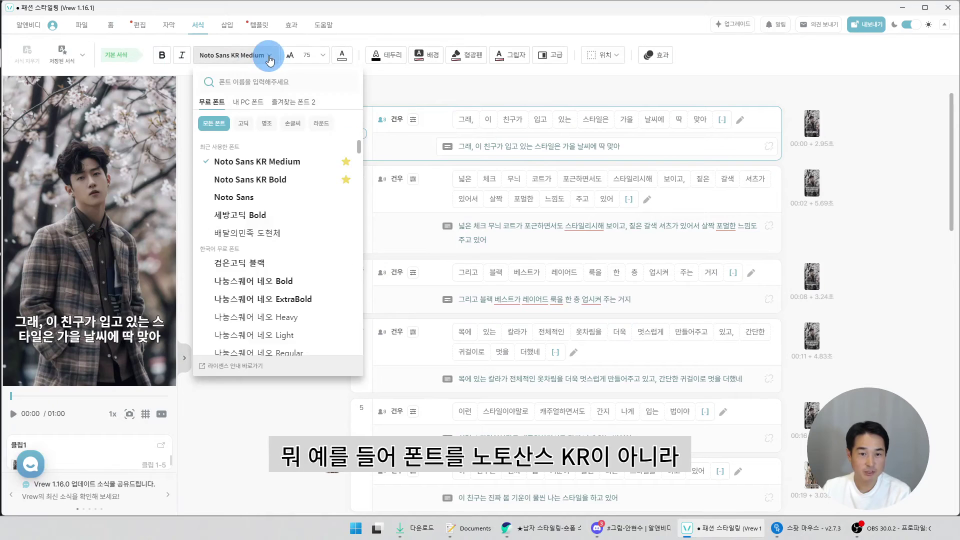
left_click(250, 262)
left_click(119, 359)
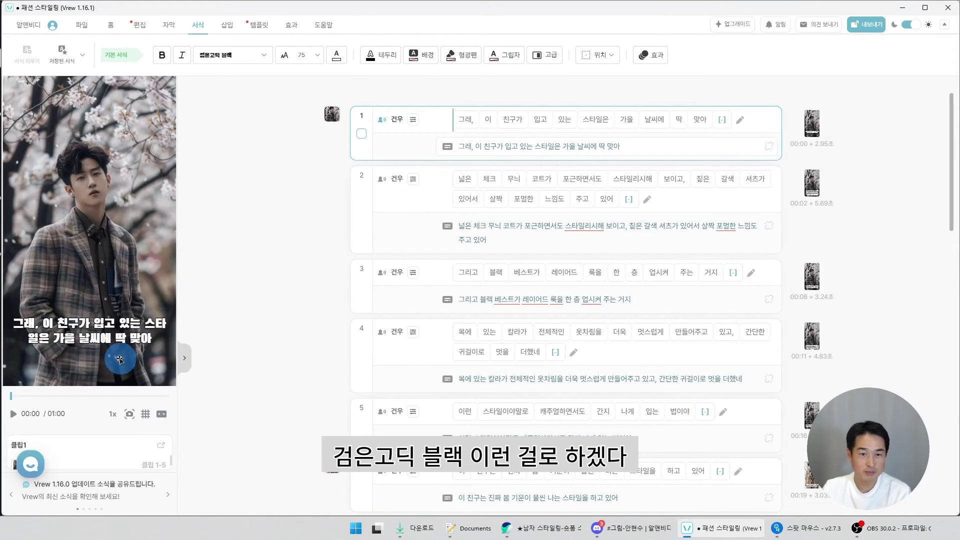
Step: Set the subtitle font to 나눔스퀘어 네오 Heavy
left_click(274, 67)
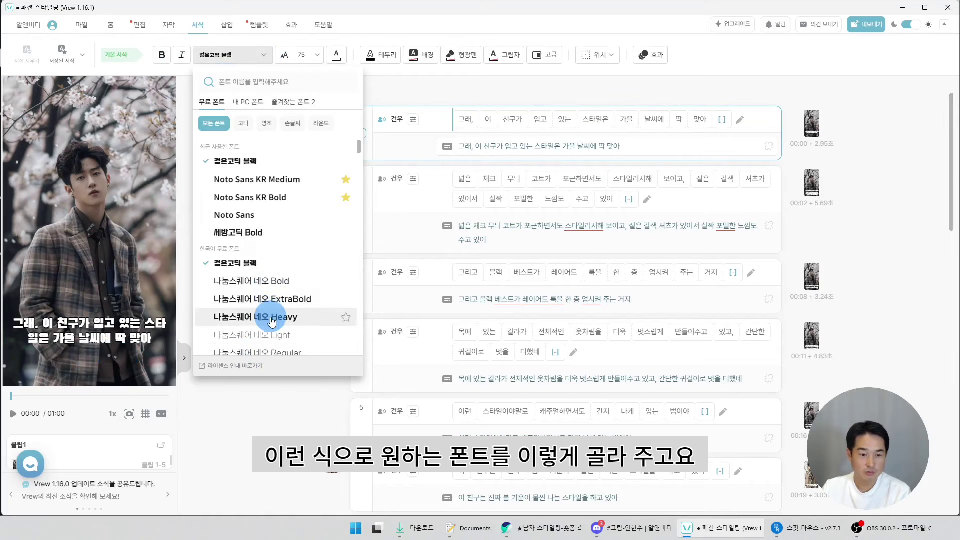
left_click(253, 318)
left_click(37, 324)
Step: Try a subtitle font size of 50, and set it back to 75
left_click(318, 56)
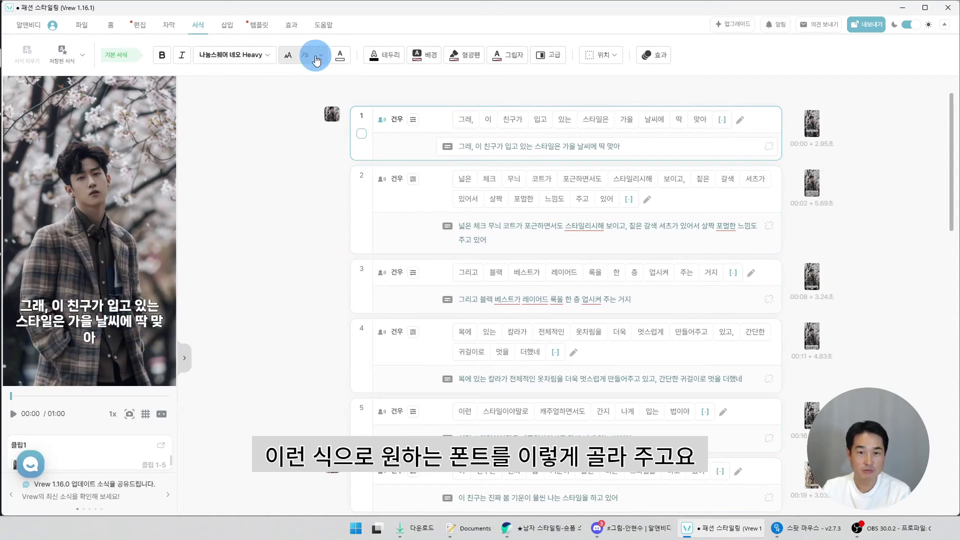
left_click(290, 92)
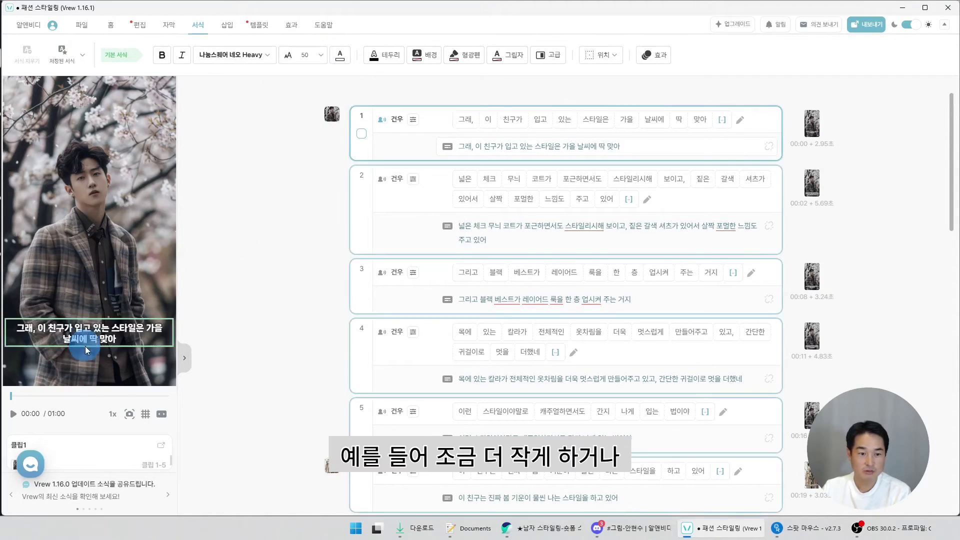
left_click(318, 55)
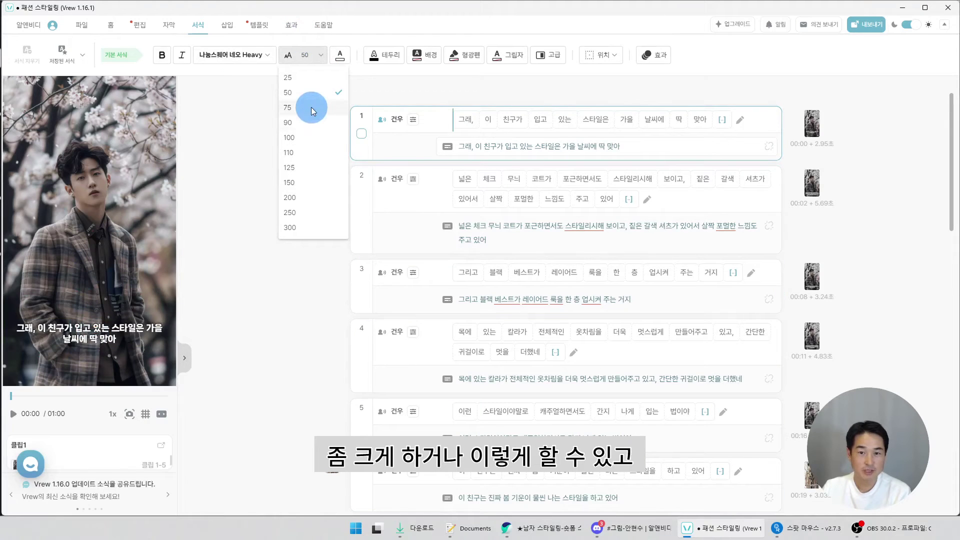
left_click(311, 107)
Step: Try a yellow outline on the subtitle text, and change the outline colour to blue
left_click(388, 55)
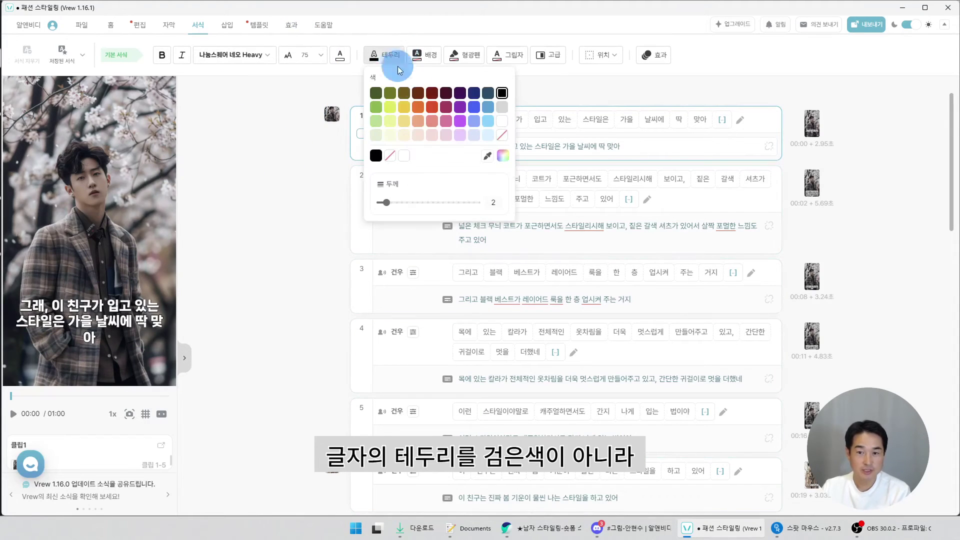
left_click(403, 107)
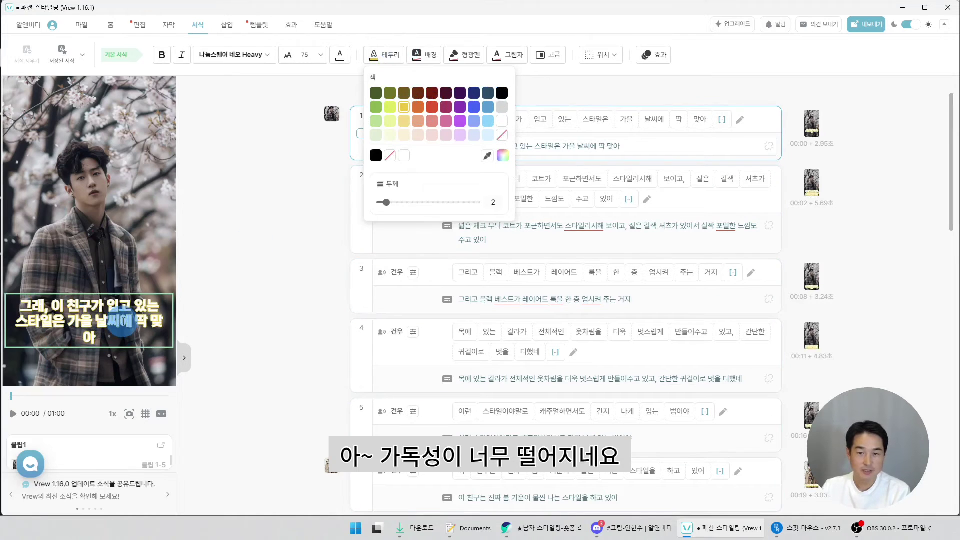
left_click(473, 108)
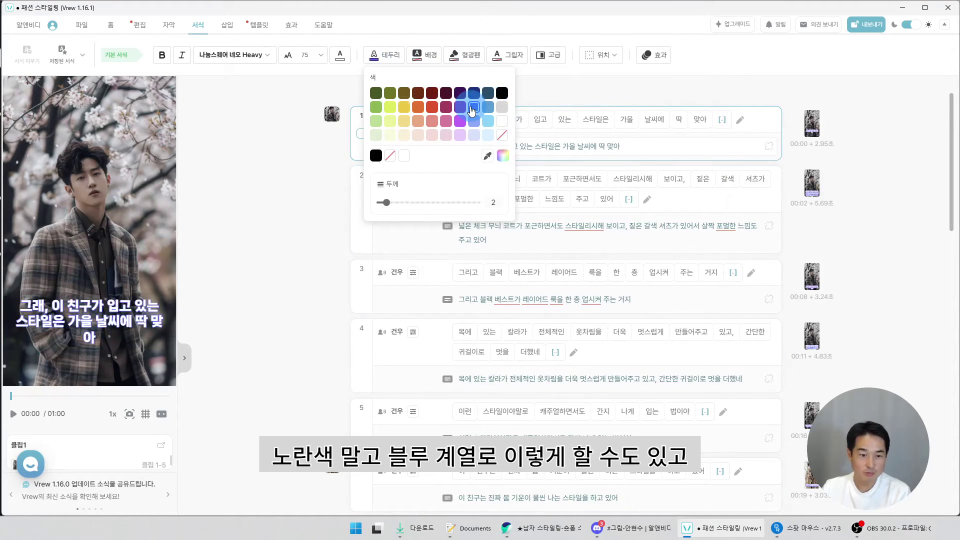
Step: Set the subtitle outline colour to black and the subtitle text colour to light yellow
left_click(502, 94)
left_click(339, 54)
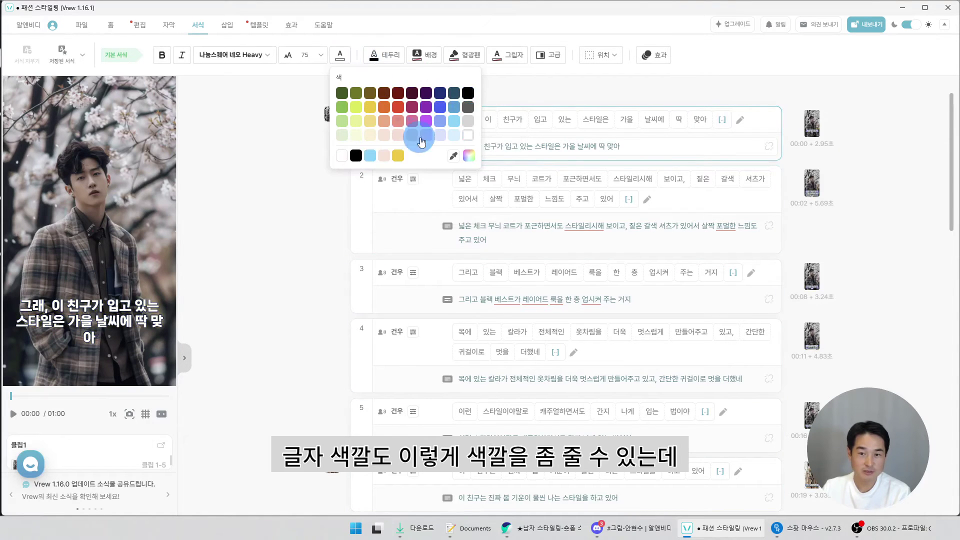
left_click(440, 121)
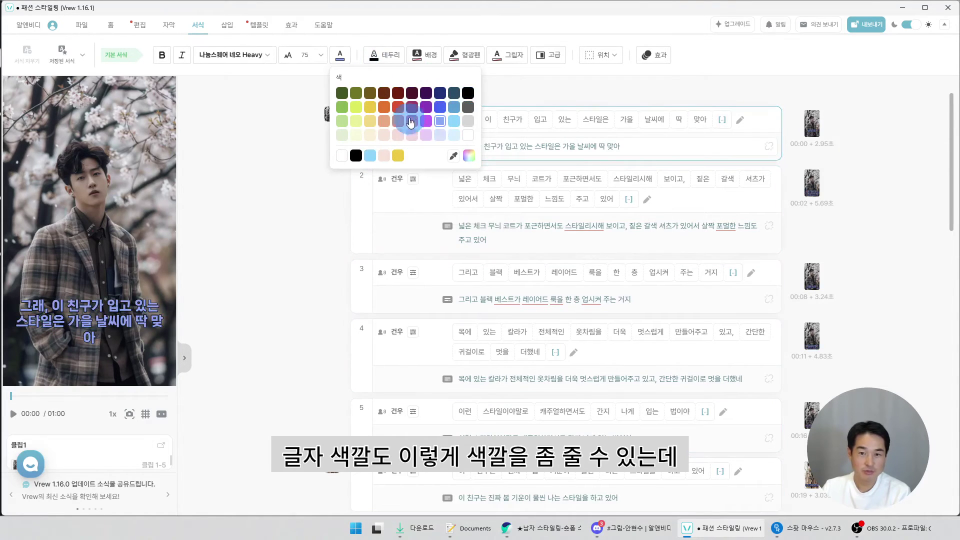
left_click(358, 125)
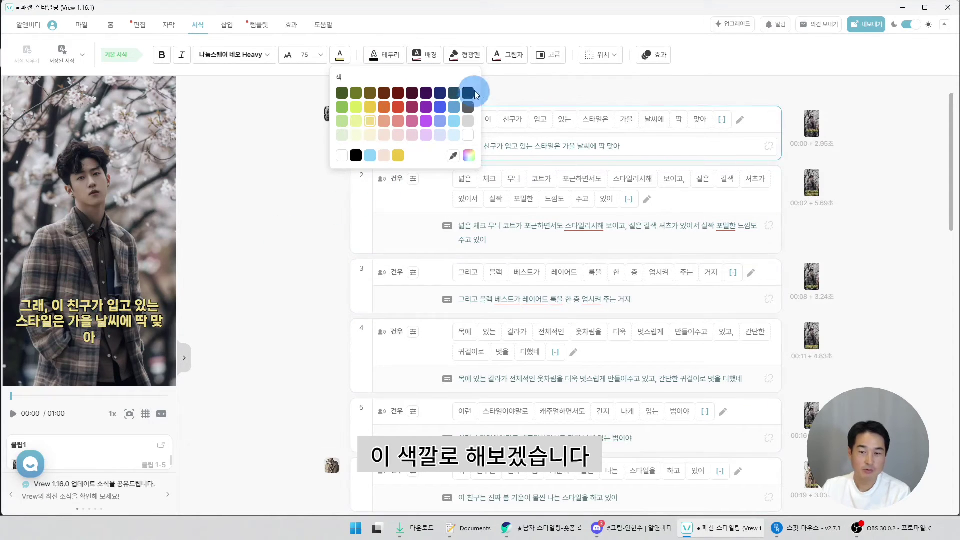
Step: Set the subtitle font size to 65
left_click(315, 56)
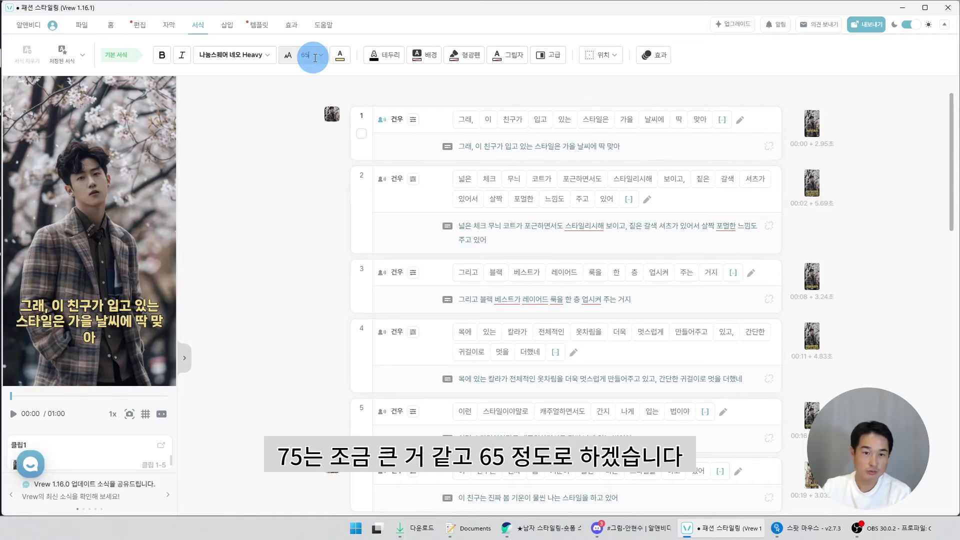
type("65")
key("Return")
left_click(546, 137)
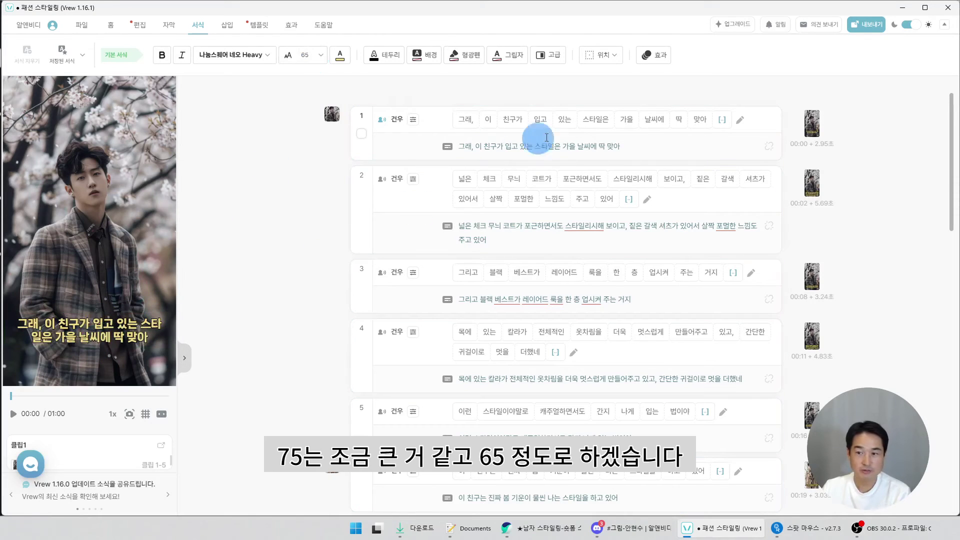
Step: Delete the opening word "그래," from both the narration words and the subtitle of clip 1
left_click(479, 119)
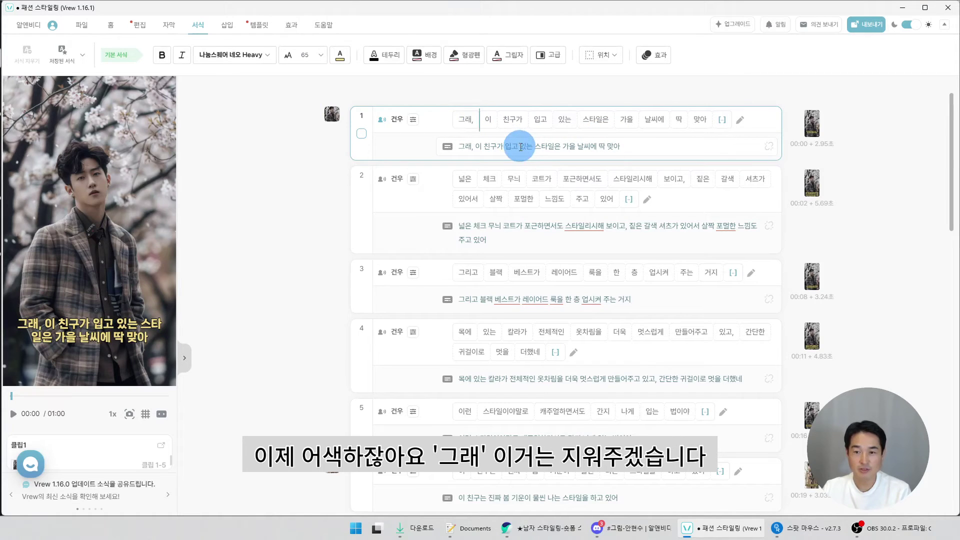
key("BackSpace")
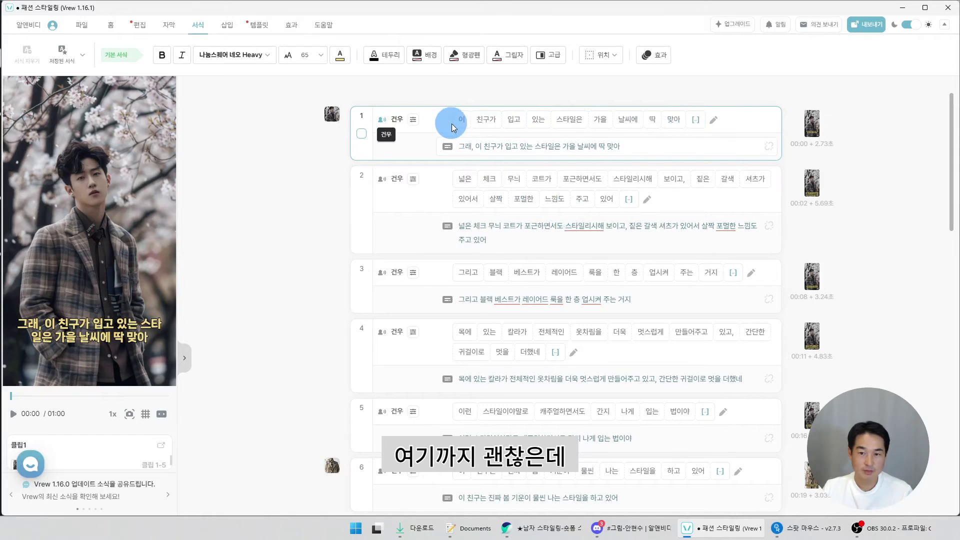
left_click_drag(478, 146, 450, 146)
key("BackSpace")
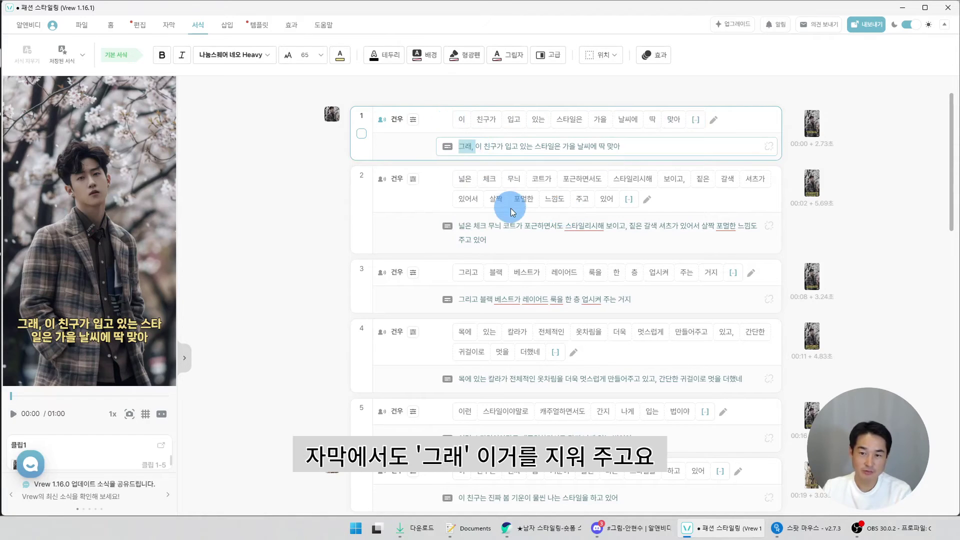
Step: Split clip 2 into two clips after "보이고,"
left_click(457, 180)
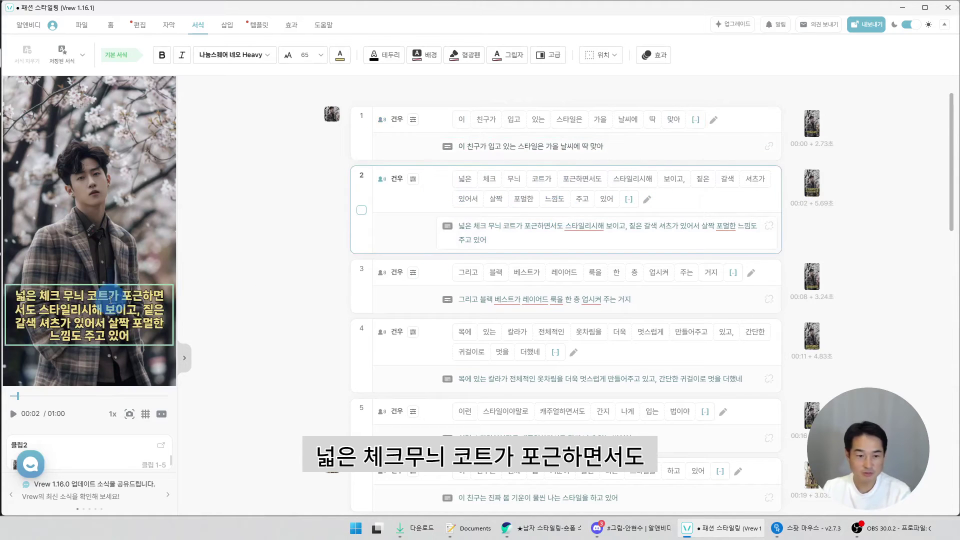
left_click(680, 185)
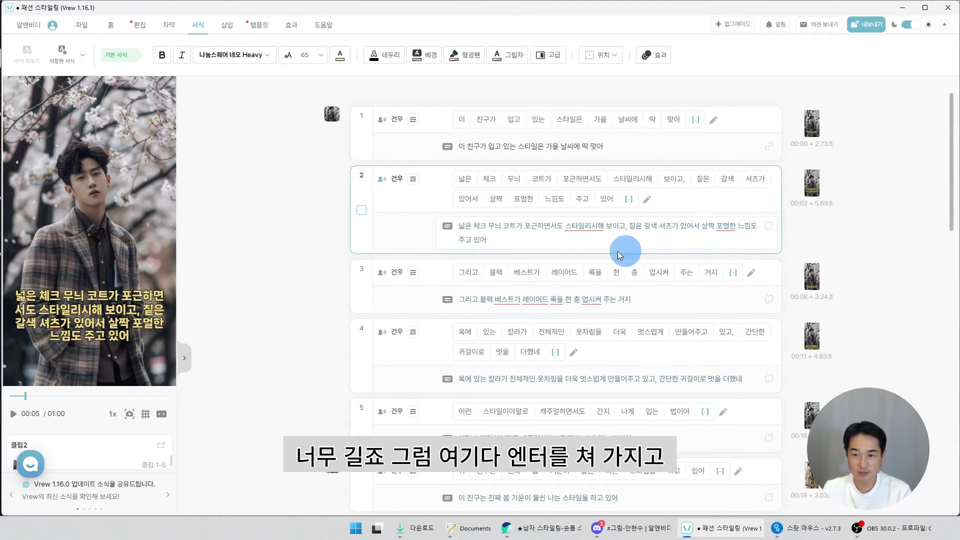
key("Return")
Step: Split clip 5 into two clips after "있고,"
scroll(719, 194, "down", 3)
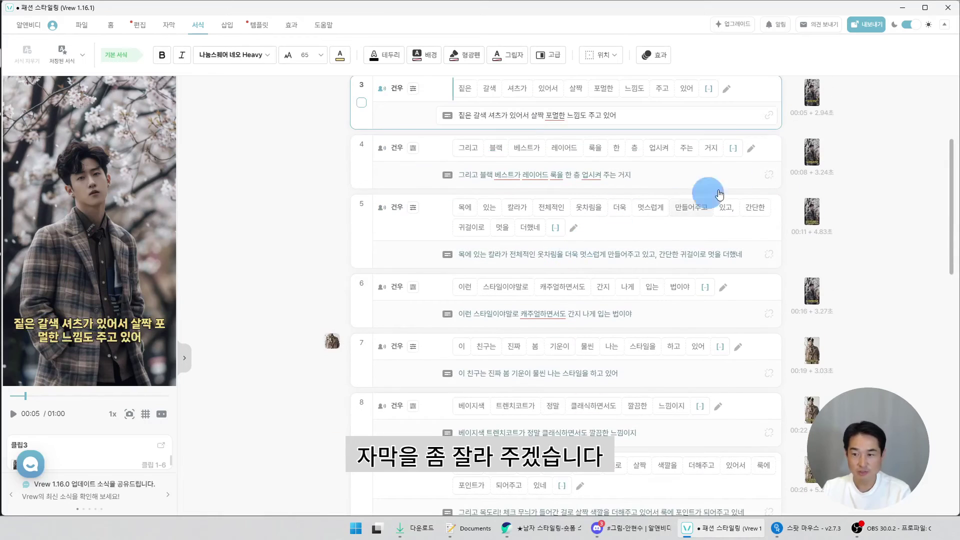
left_click(766, 149)
left_click(632, 219)
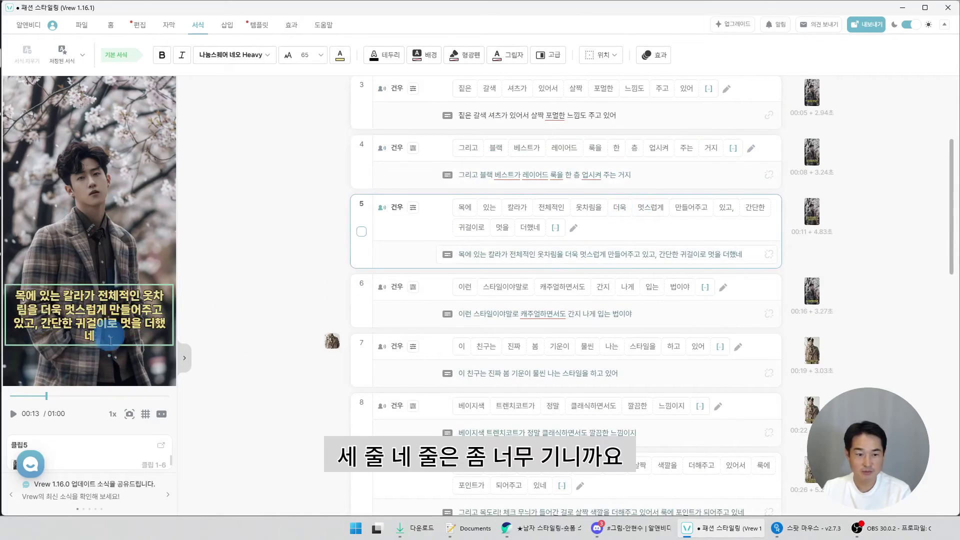
left_click(734, 207)
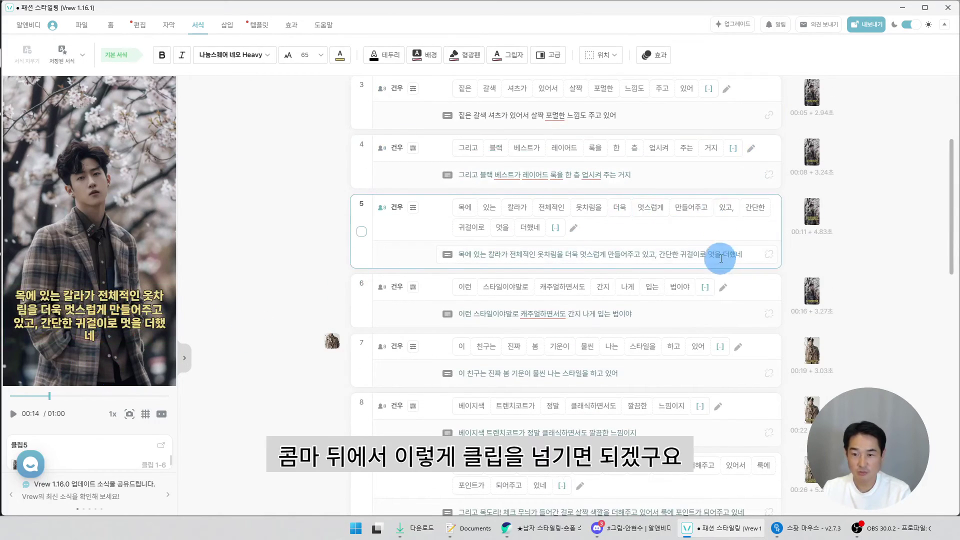
key("Return")
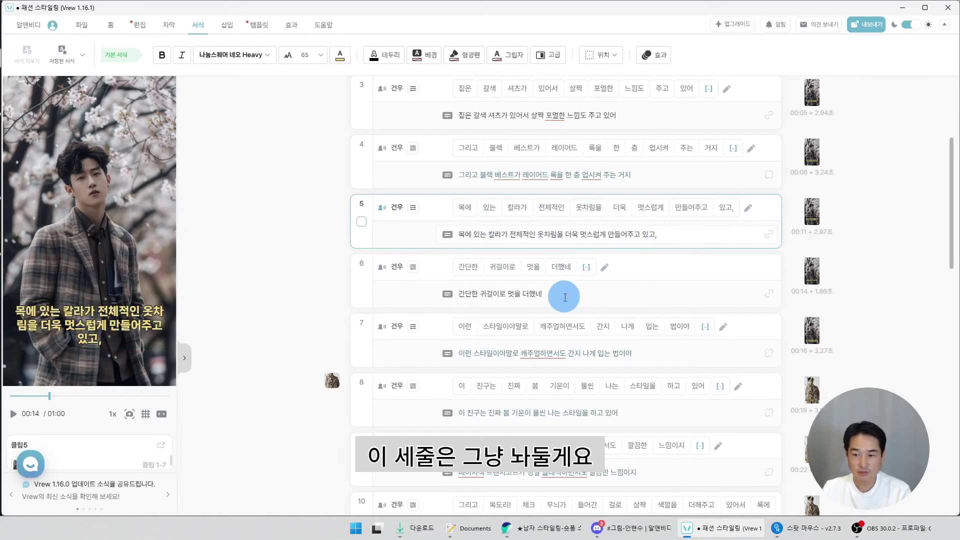
Step: Split clip 10 after "목도리!" and split its remaining text again after "있어서"
left_click(719, 327)
left_click(756, 388)
scroll(461, 360, "down", 5)
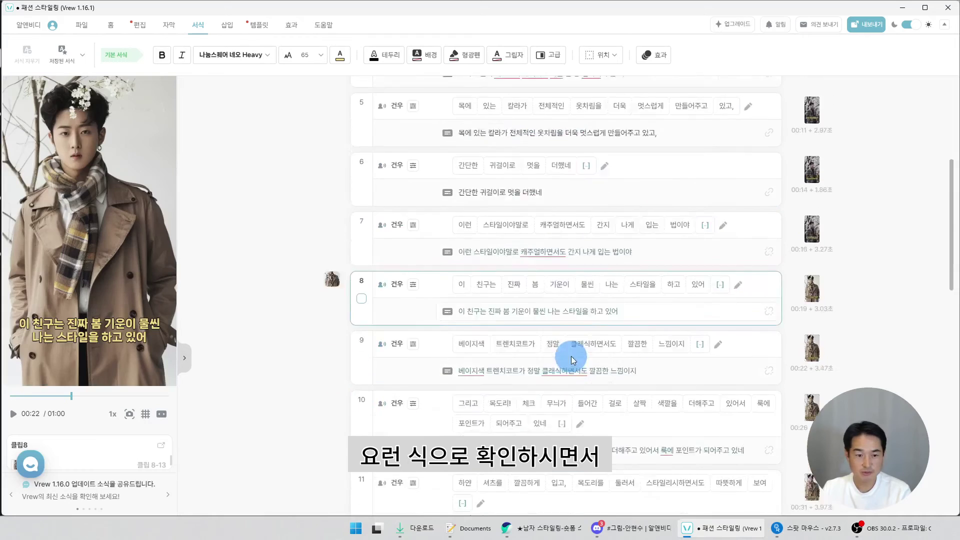
left_click(558, 244)
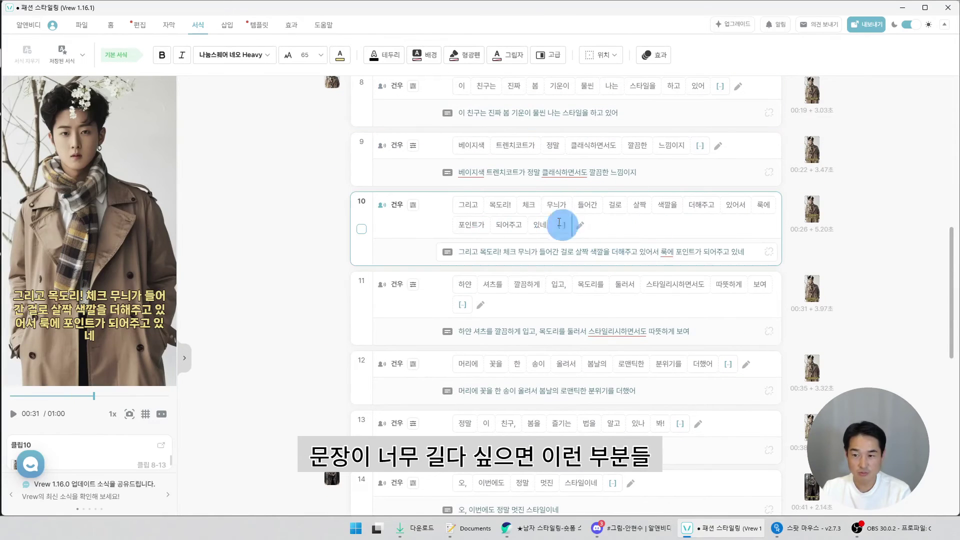
left_click(519, 206)
key("Return")
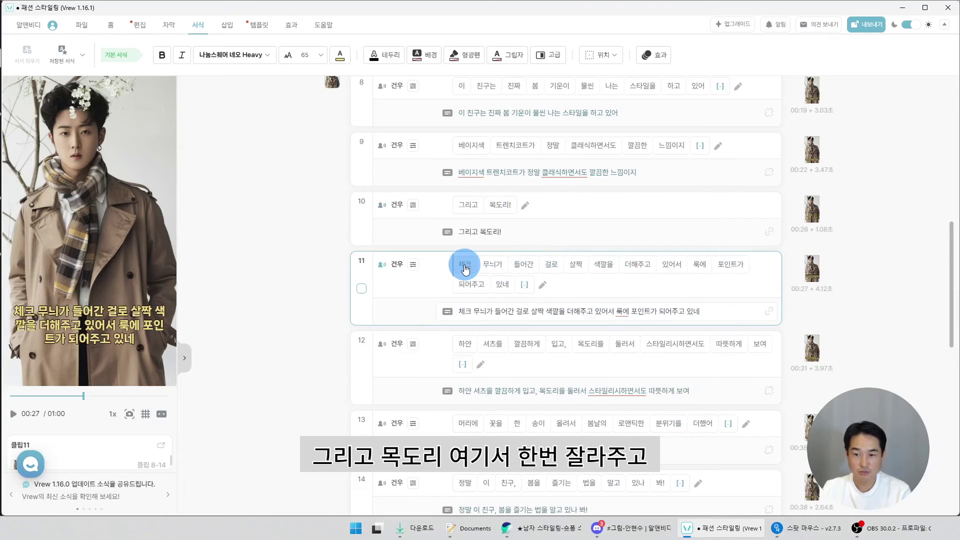
left_click(687, 264)
key("Return")
Step: Split the white shirt clip after "입고," and the brown coat clip after "선택했어,"
scroll(510, 300, "down", 2)
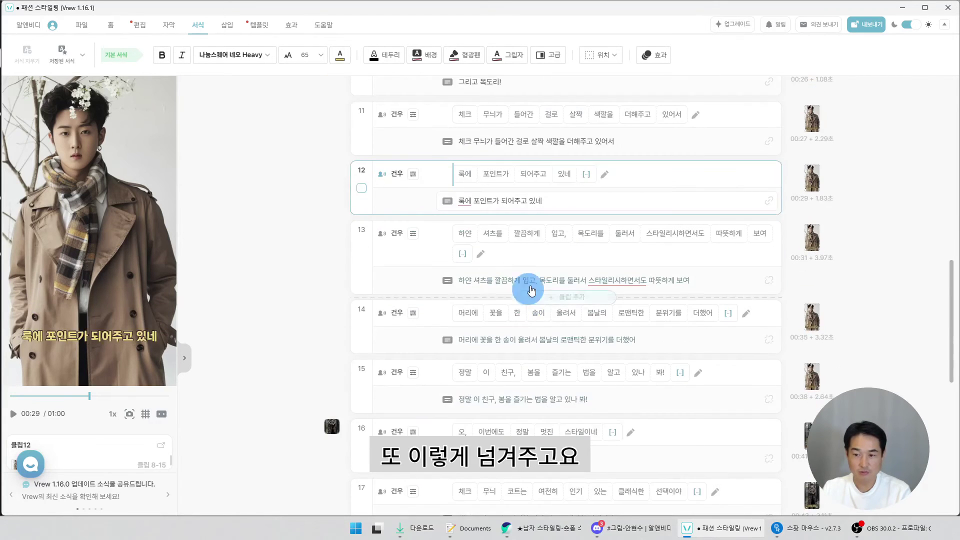
left_click(571, 283)
key("Return")
scroll(574, 253, "down", 7)
left_click(632, 292)
key("Return")
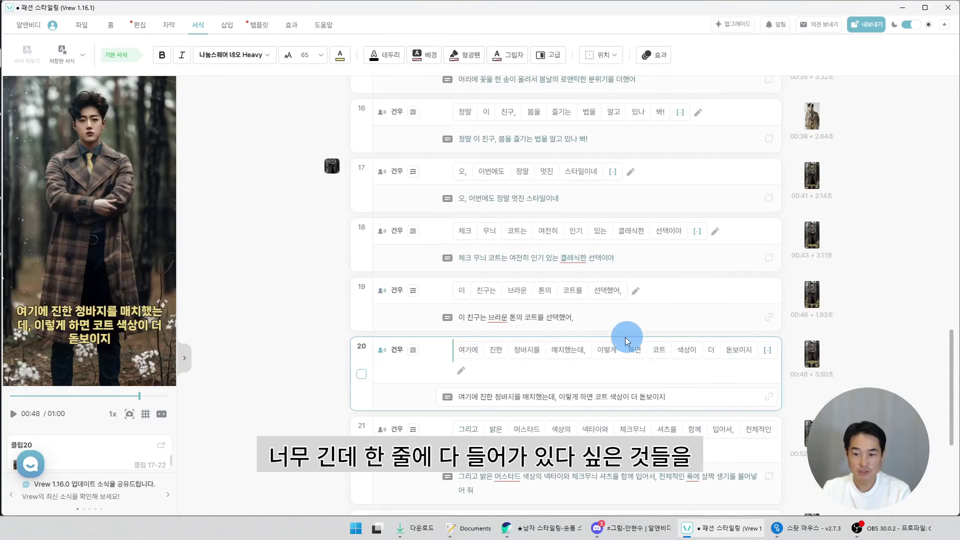
Step: Split clip 20 after "매치했는데," and the mustard tie clip after "입어서,"
scroll(600, 320, "down", 5)
left_click(595, 151)
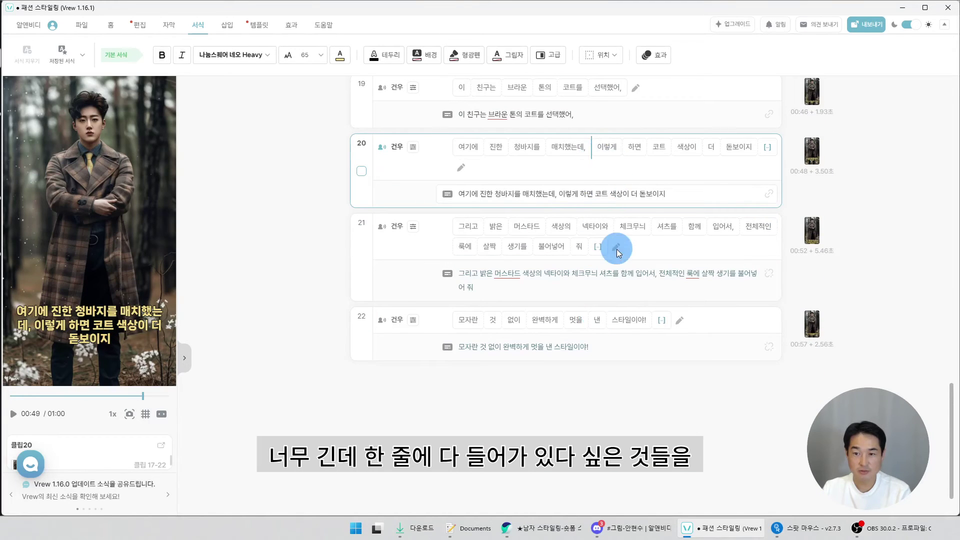
key("Return")
left_click(744, 266)
key("Return")
Step: Apply the 밀어내기 zoom animation to the first image, covering clips 1-7
scroll(493, 233, "up", 20)
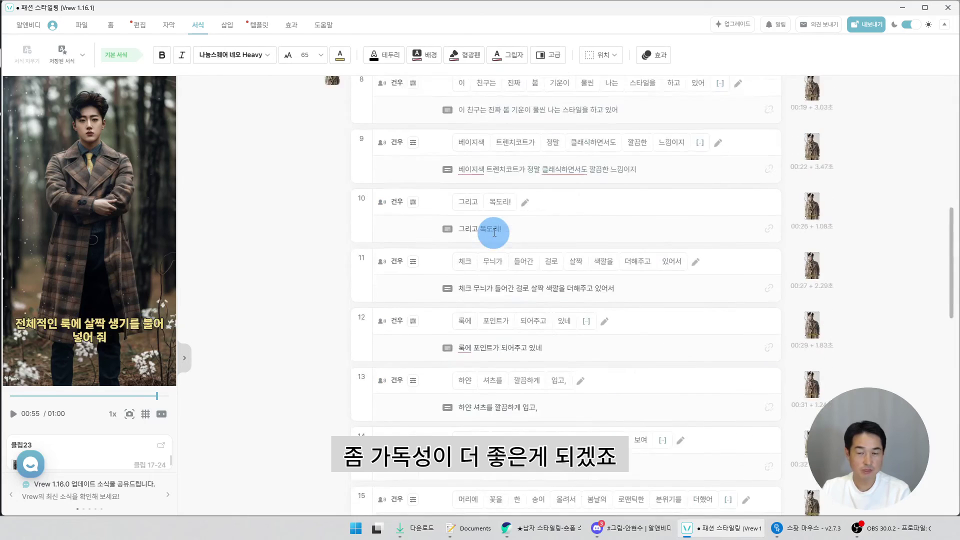
left_click(332, 113)
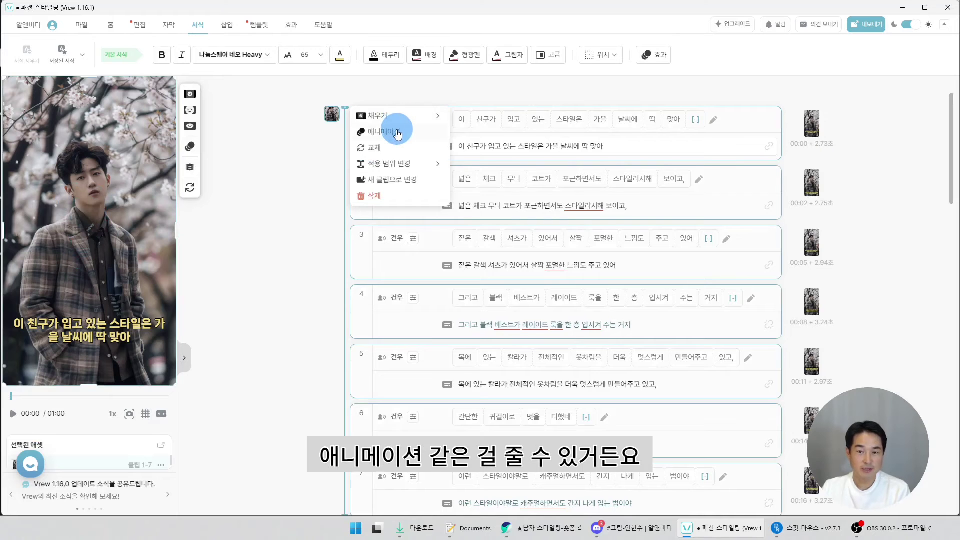
left_click(397, 133)
left_click(921, 208)
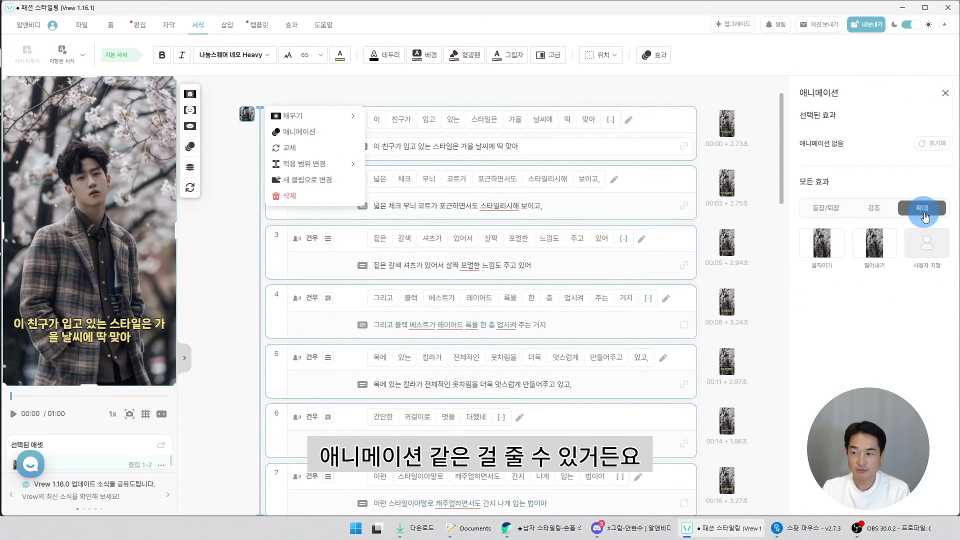
left_click(874, 245)
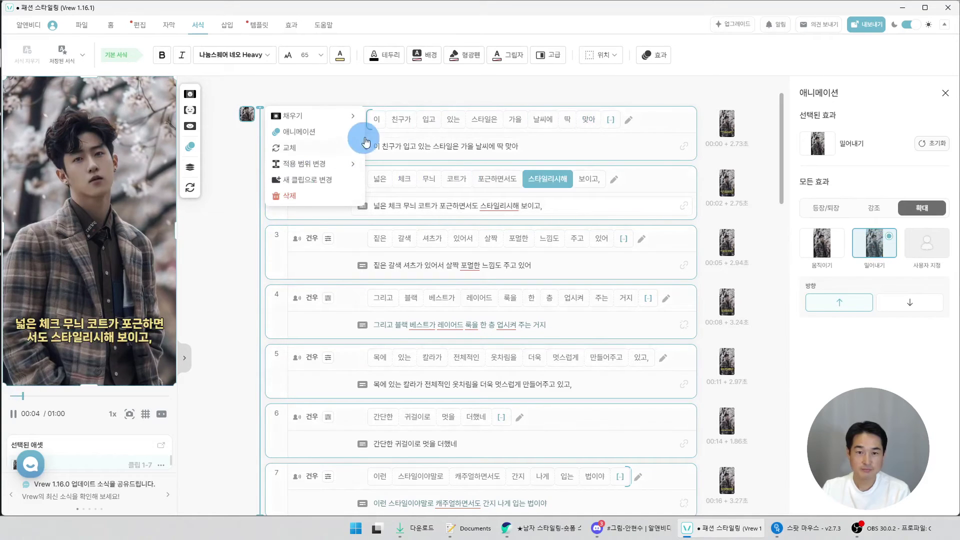
left_click(369, 121)
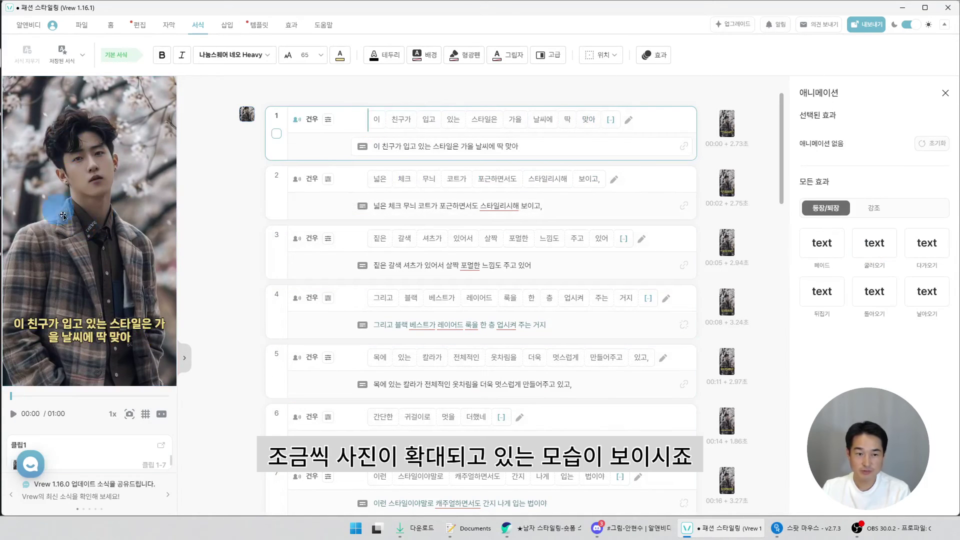
Step: Apply the 페이드 entrance animation to the second image, which starts at clip 8
scroll(275, 248, "down", 8)
left_click(247, 131)
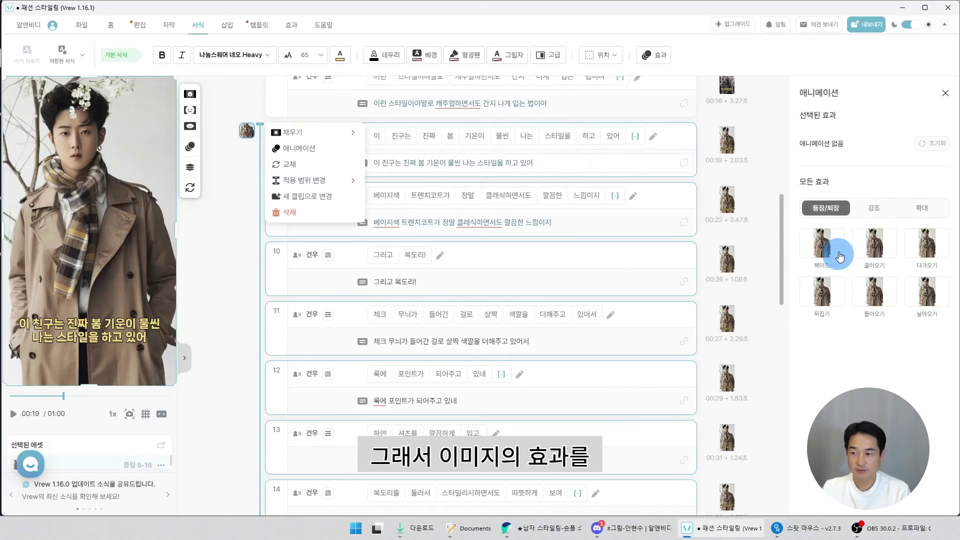
left_click(253, 250)
Step: Apply the 움직이기 zoom animation to the third image, which starts at clip 17
scroll(252, 250, "down", 8)
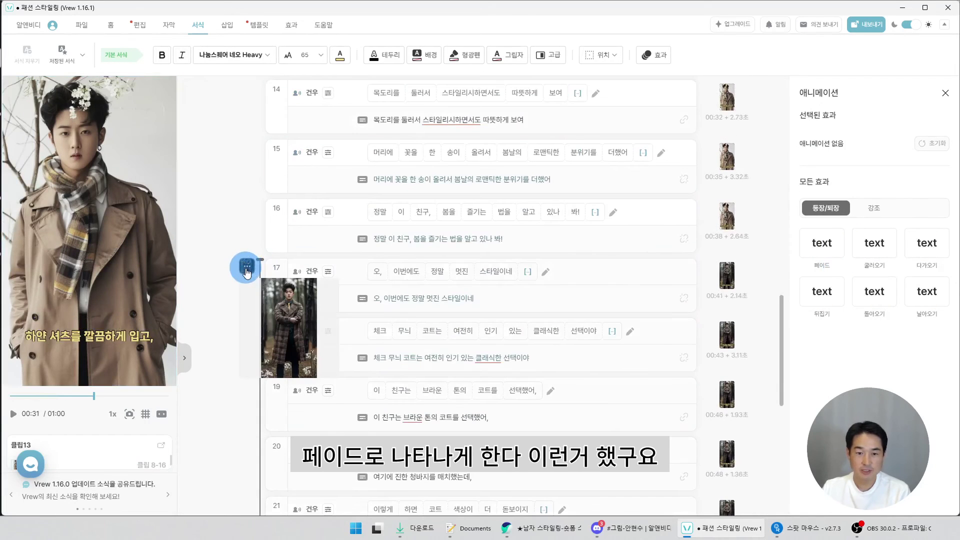
left_click(246, 269)
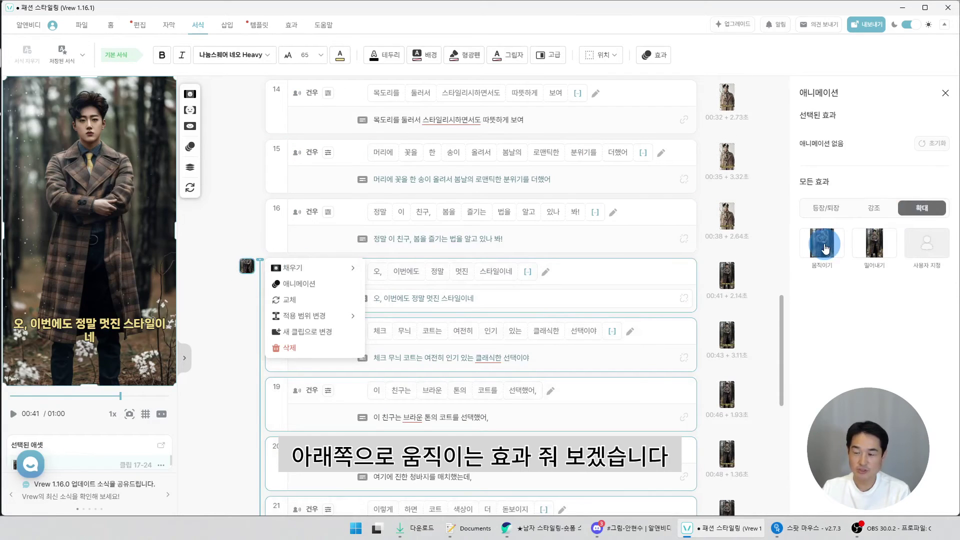
left_click(825, 248)
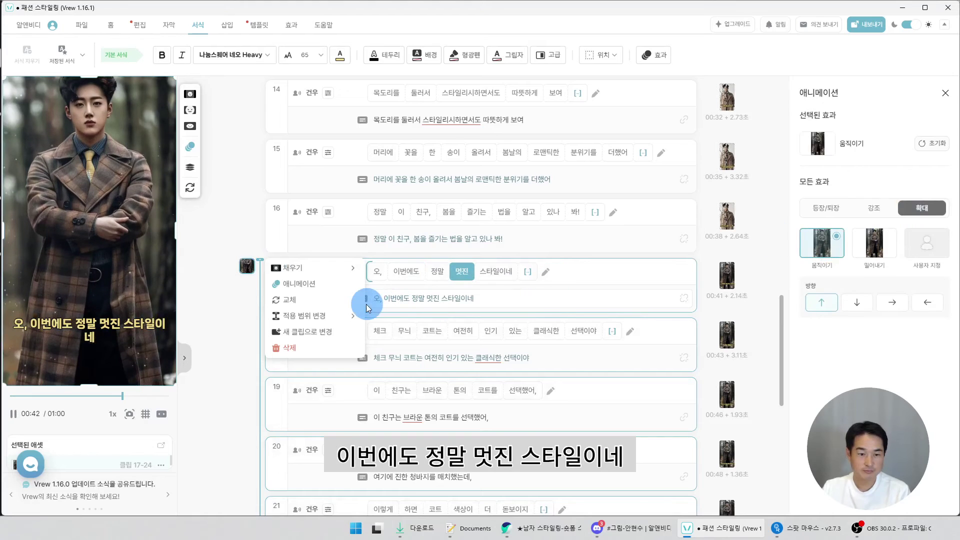
Step: Play the video from clip 1 to review its narration, subtitles and image animations
scroll(364, 118, "up", 15)
left_click(364, 118)
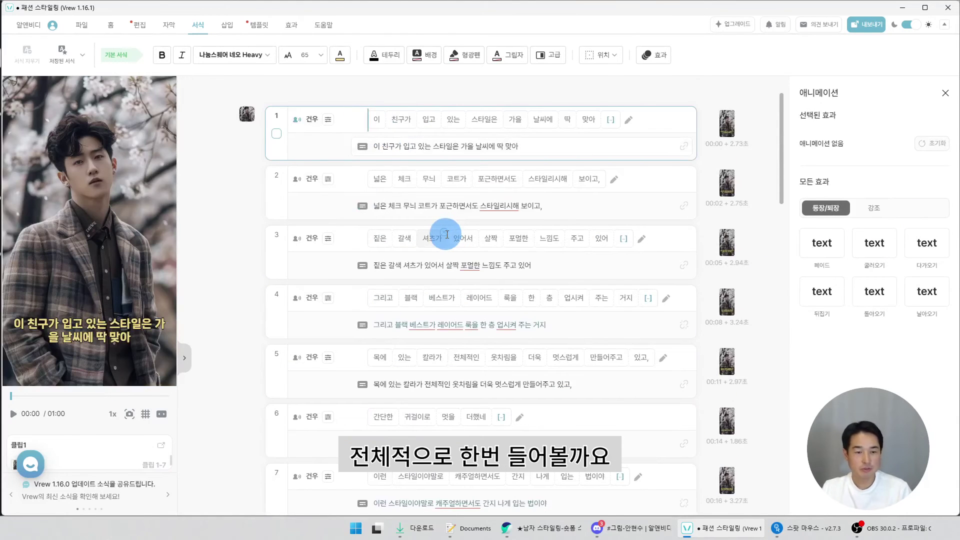
key("space")
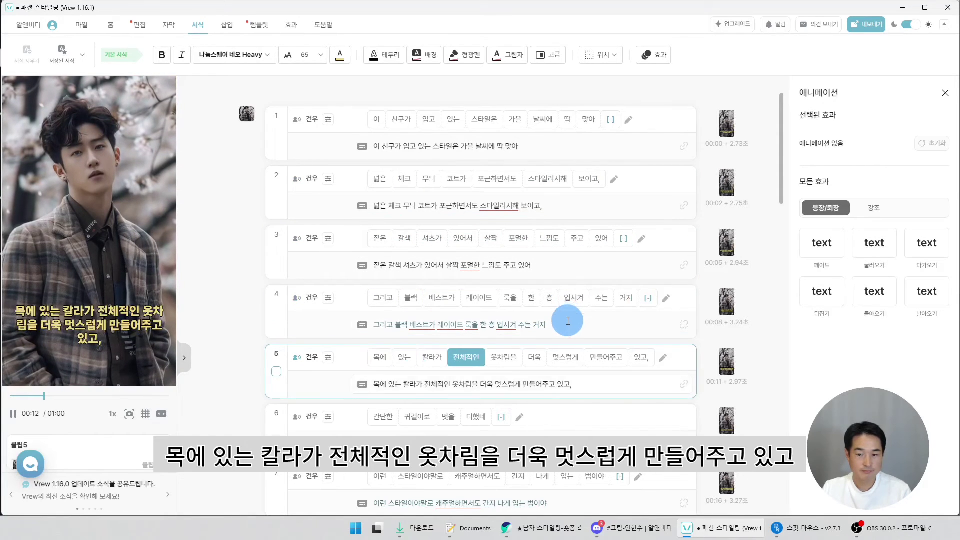
scroll(566, 319, "down", 3)
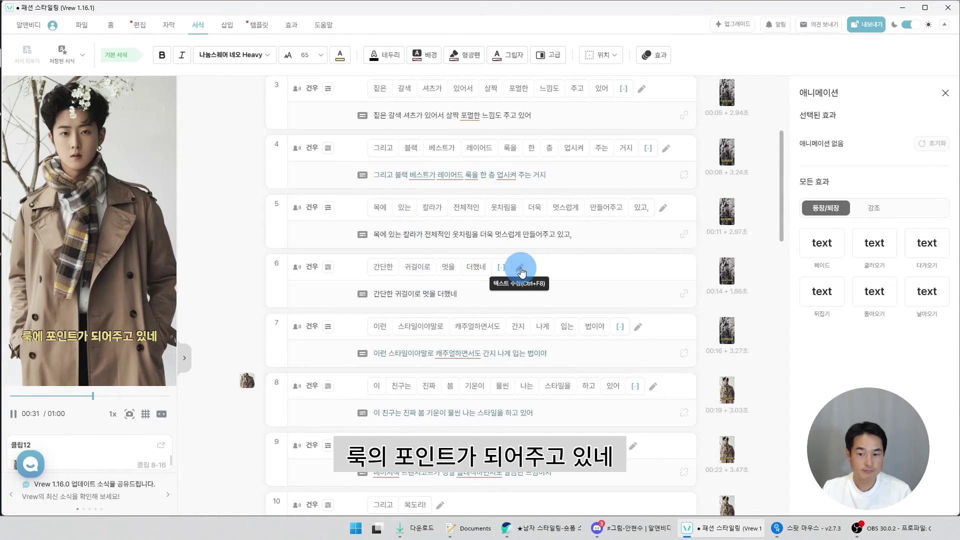
Step: Change clip 6's narration text to "간단한 귀걸이로 멋을 더했어" and regenerate its AI voice audio
left_click(365, 274)
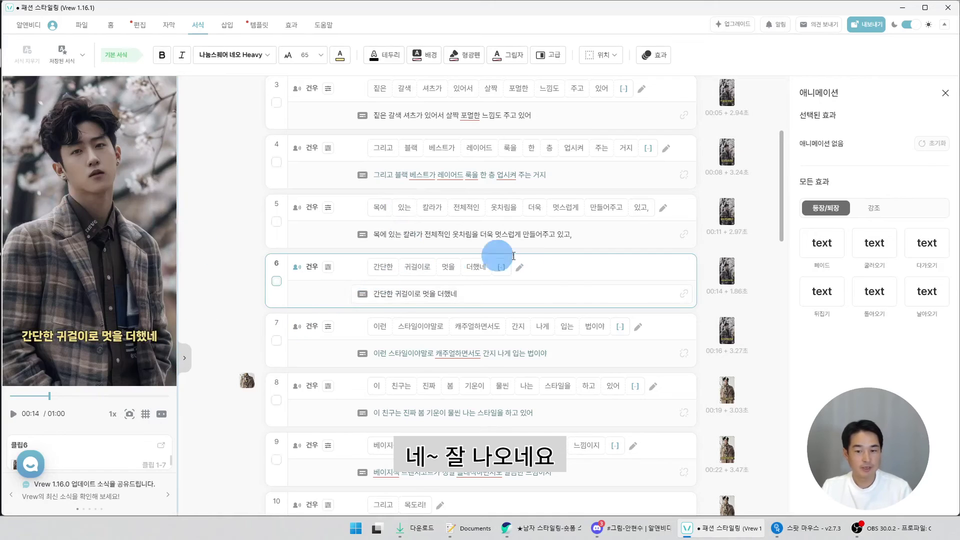
left_click(519, 270)
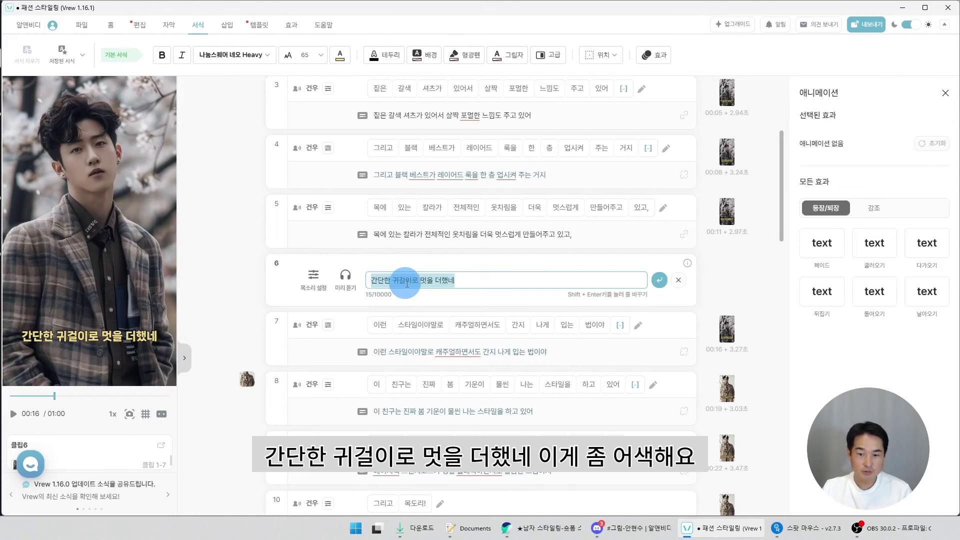
left_click(486, 280)
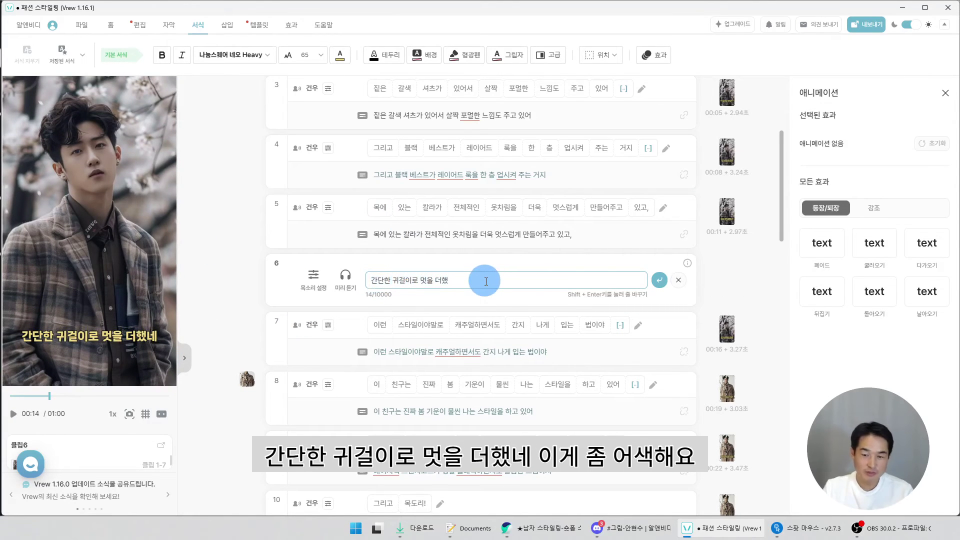
type("dj")
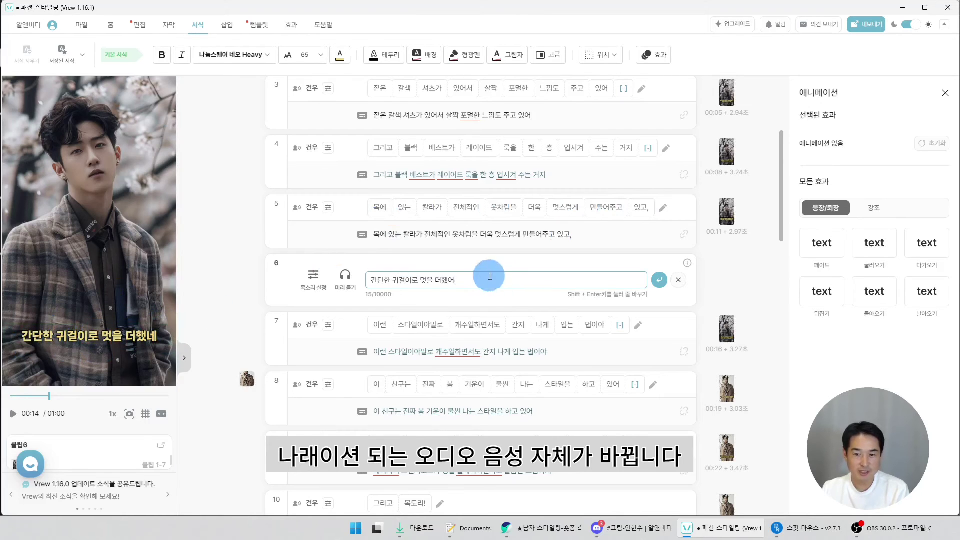
left_click(657, 285)
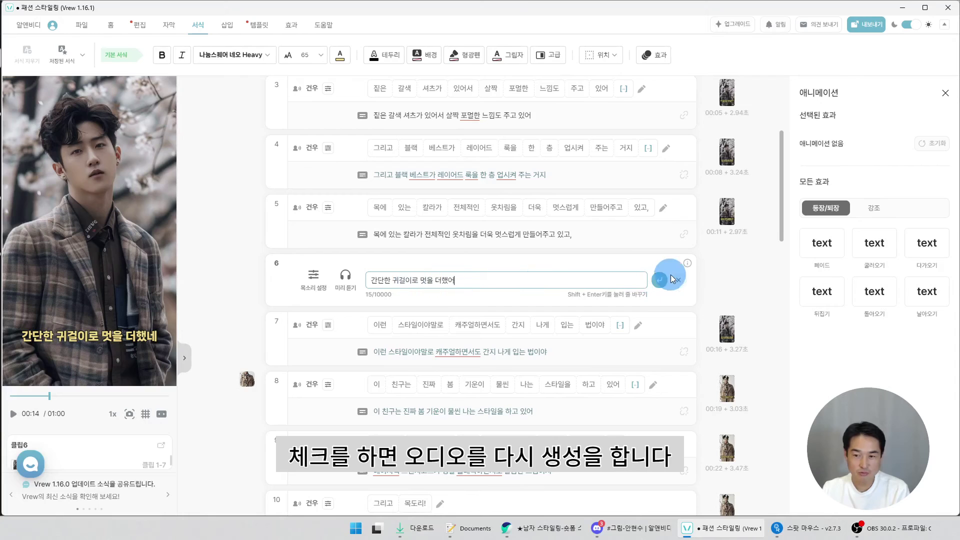
left_click(659, 283)
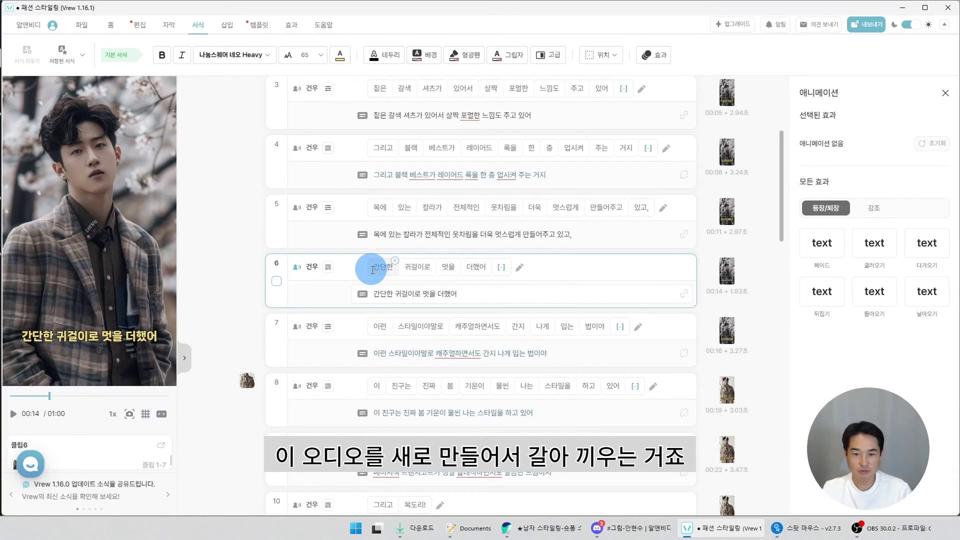
Step: Examine clips 5, 6 and 7 to compare how the regenerated narration of clip 6 connects with its neighbours
left_click(373, 271)
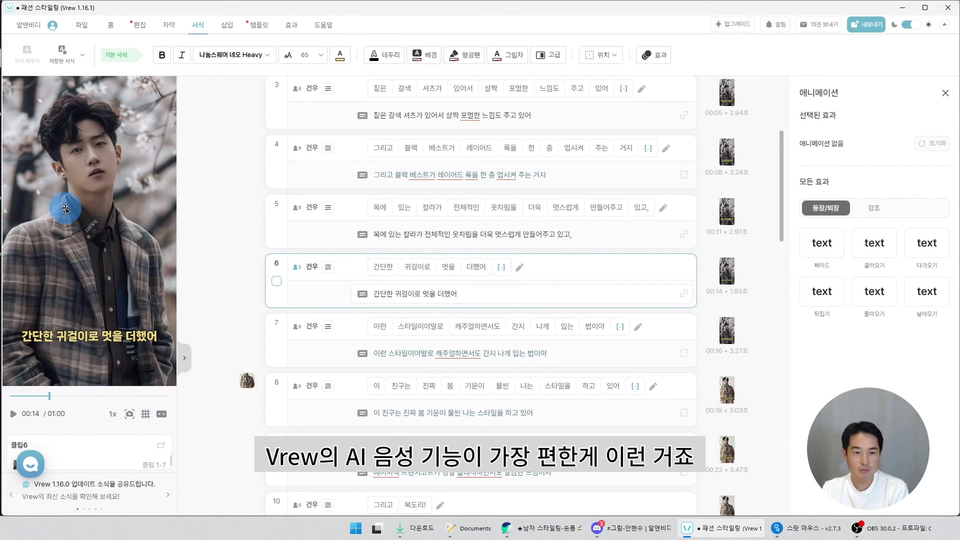
mouse_move(485, 252)
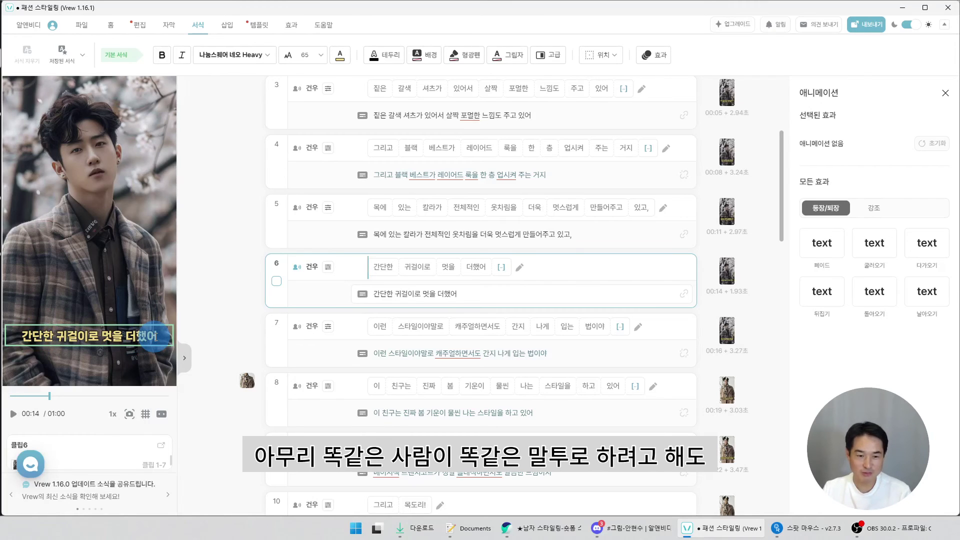
left_click(364, 209)
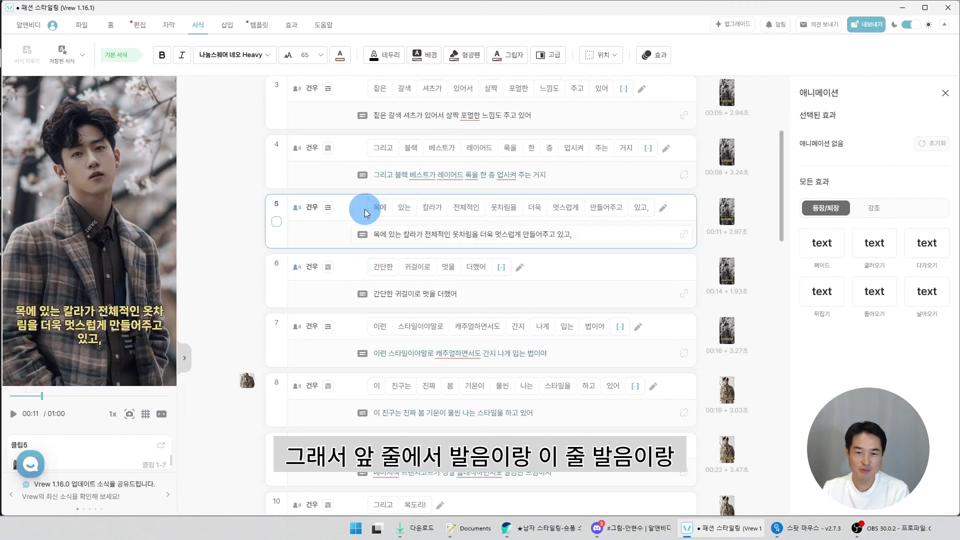
left_click(370, 271)
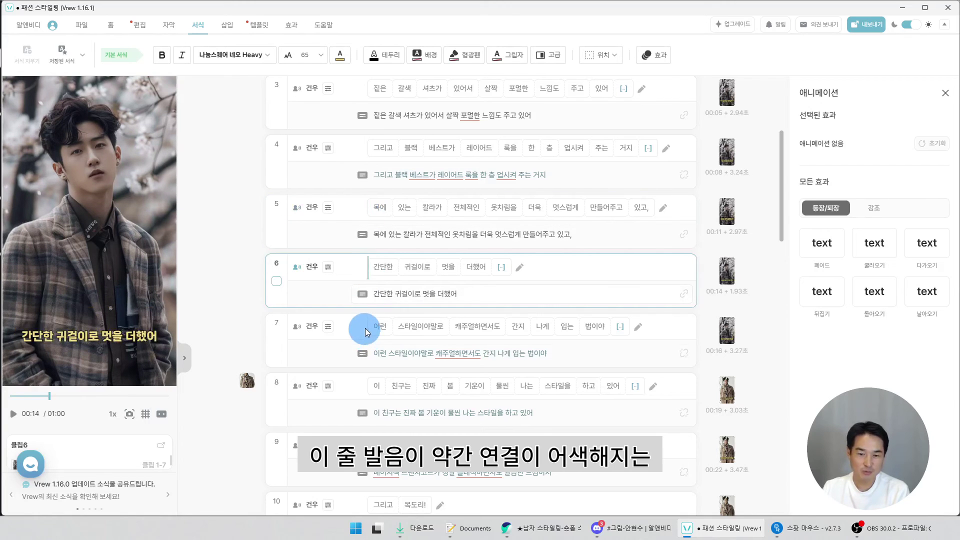
left_click(365, 328)
left_click(383, 330)
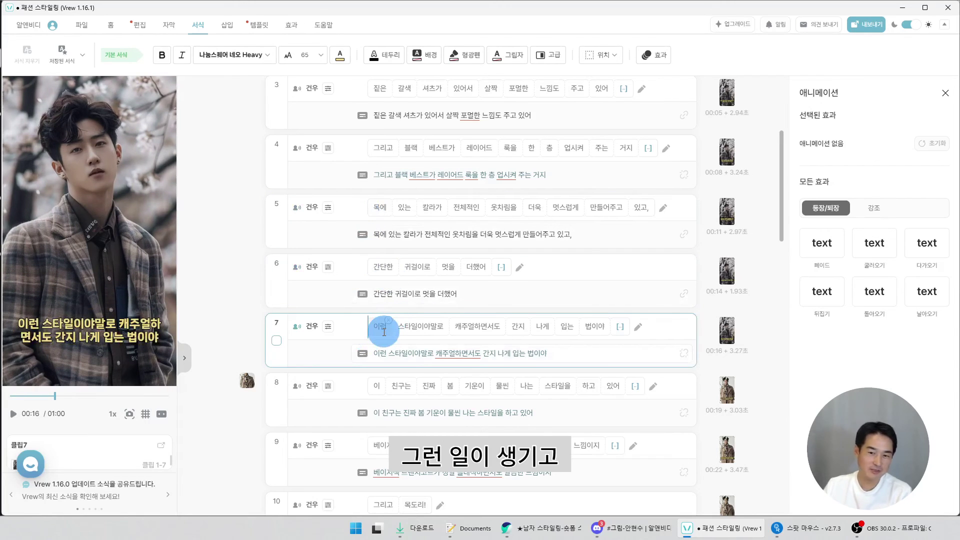
left_click(368, 268)
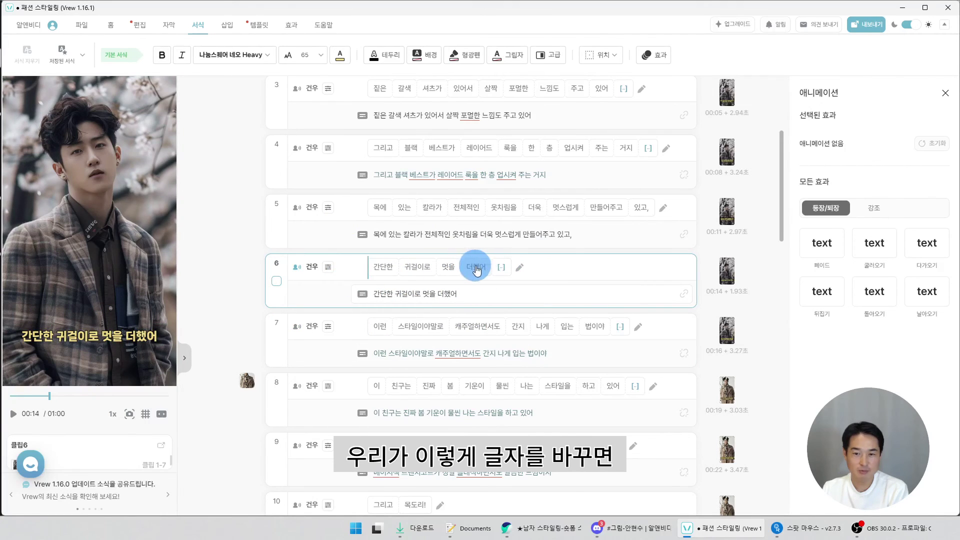
Step: Shorten clip 1's narration to "이 스타일은 가을 날씨에 딱 맞아", regenerating its audio, and play the clip to check it
scroll(476, 270, "up", 3)
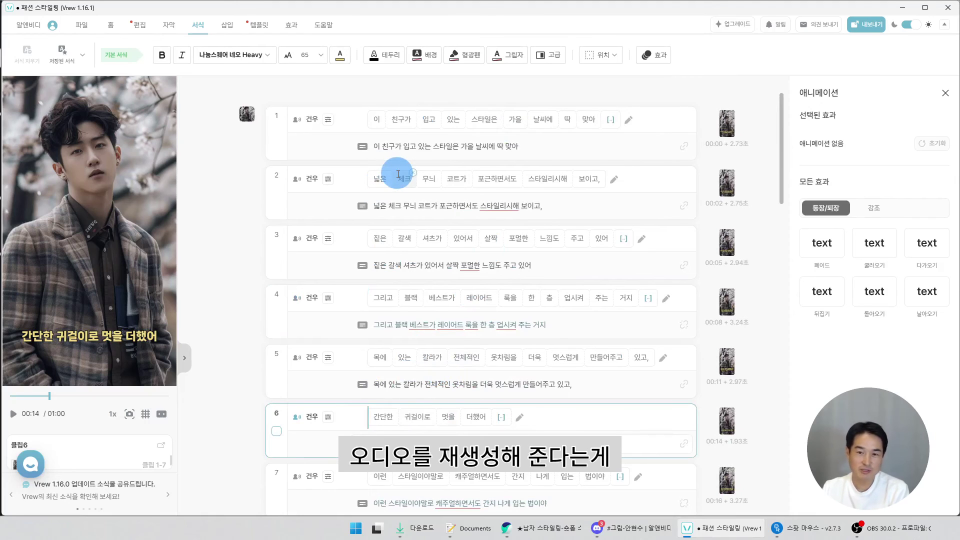
left_click(627, 119)
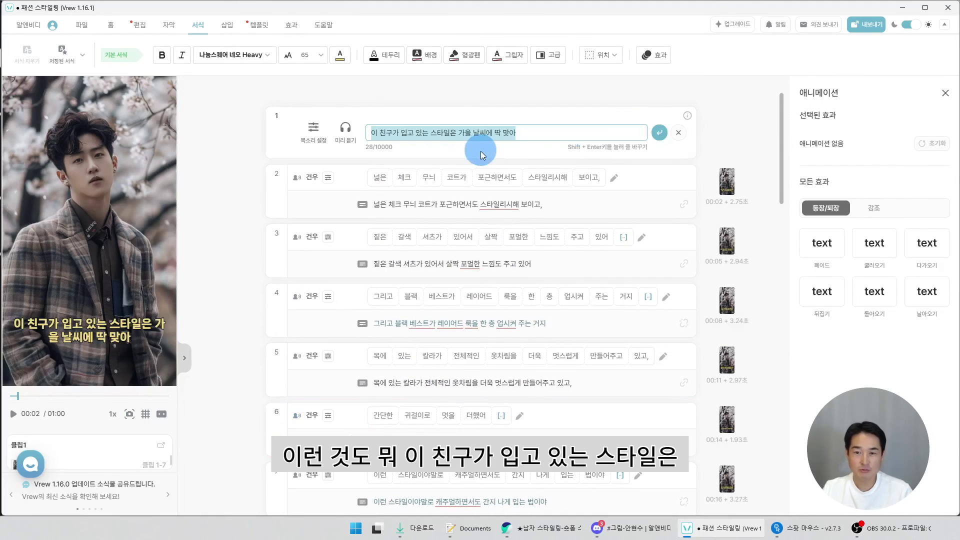
left_click(380, 133)
left_click_drag(381, 134, 430, 133)
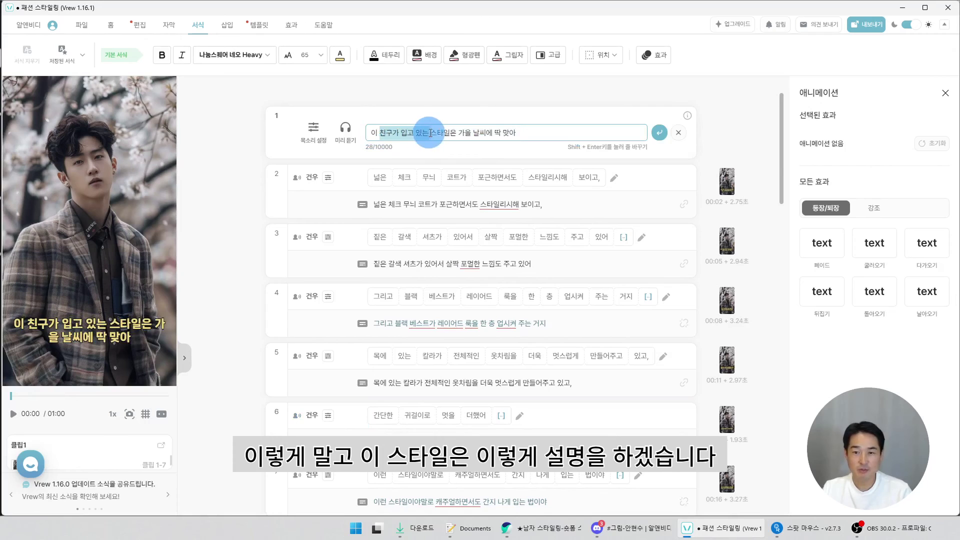
key("BackSpace")
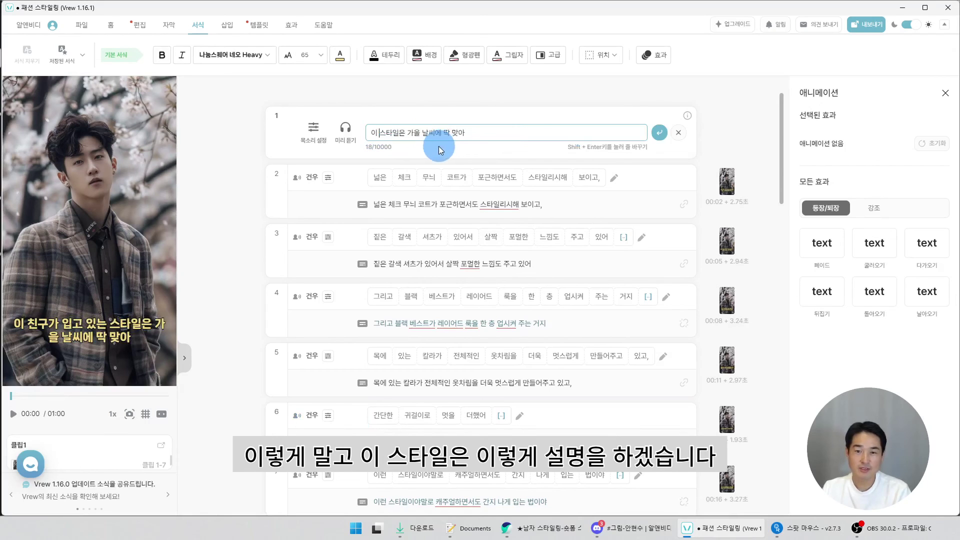
double_click(417, 133)
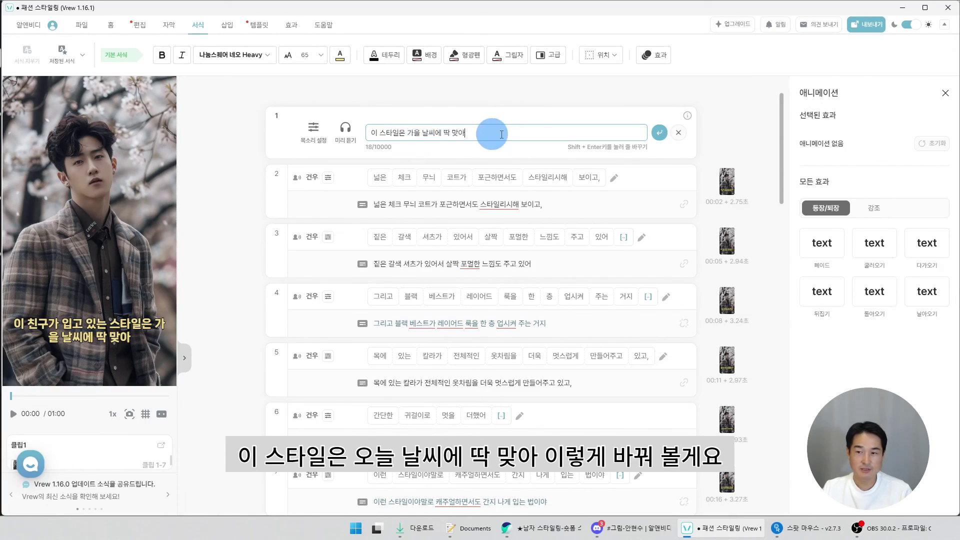
left_click(659, 134)
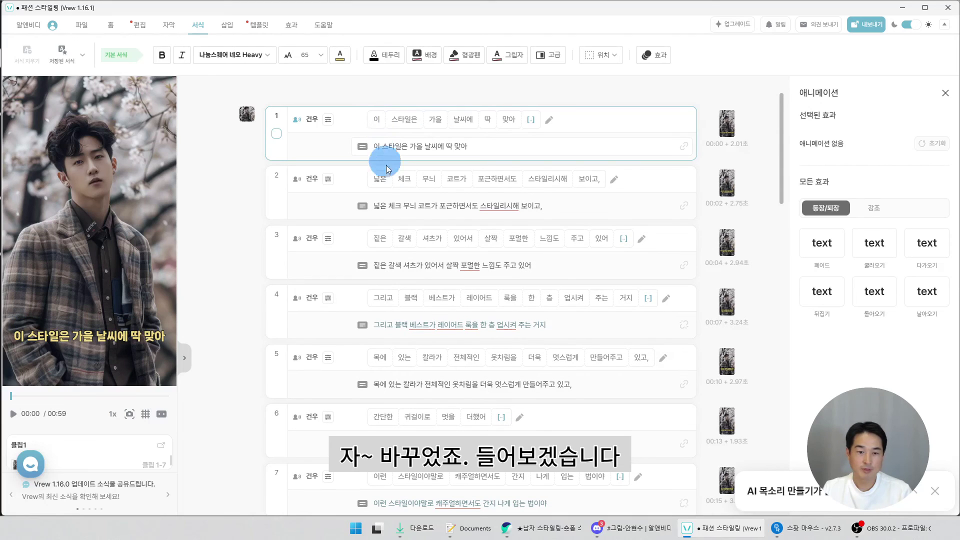
key("space")
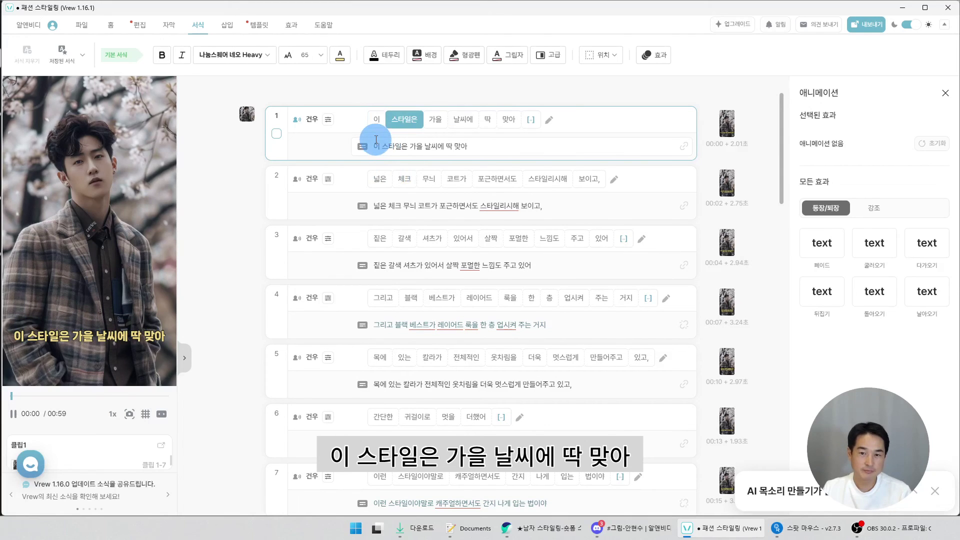
key("space")
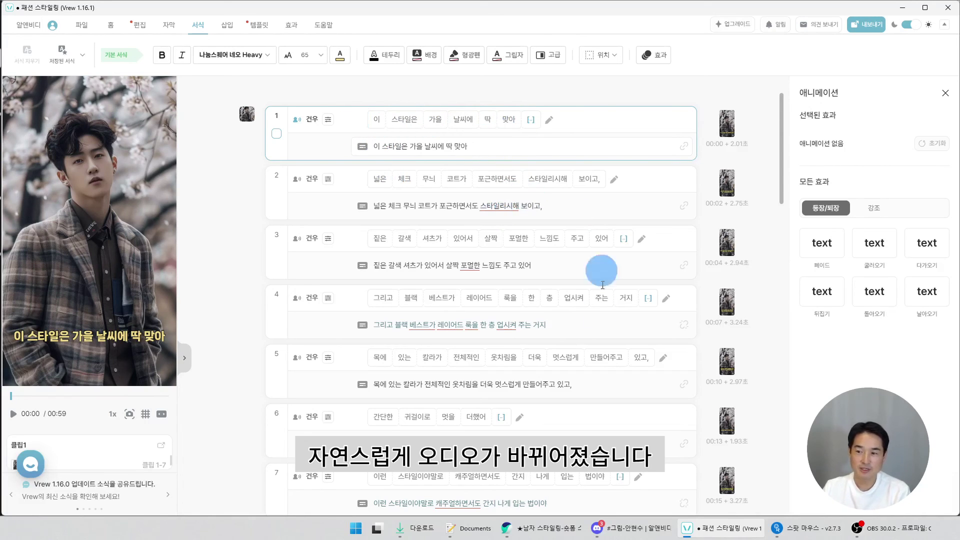
Step: Save the project as 패션 스타일링2 in the 다운로드 folder and check the saved file there
left_click(78, 27)
left_click(246, 59)
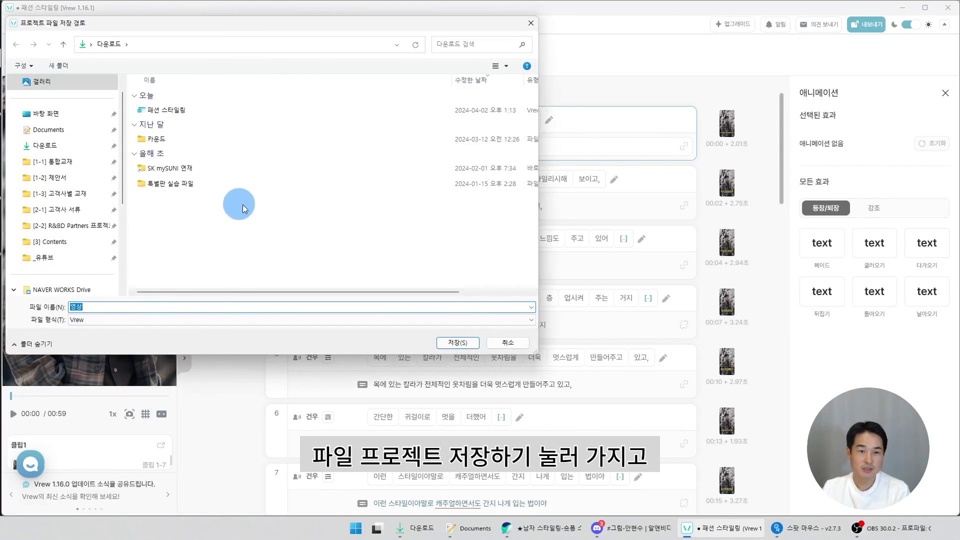
left_click(177, 110)
type("2")
left_click(457, 342)
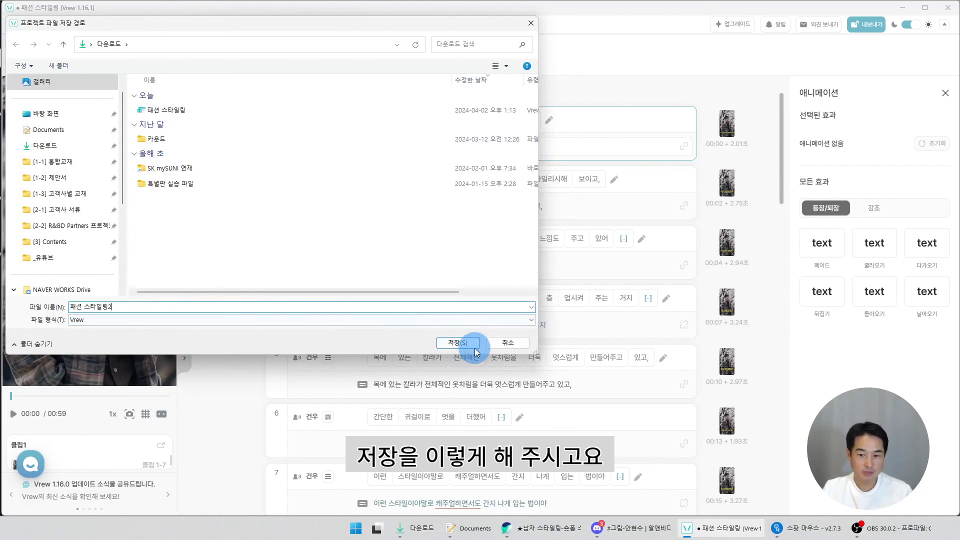
left_click(413, 532)
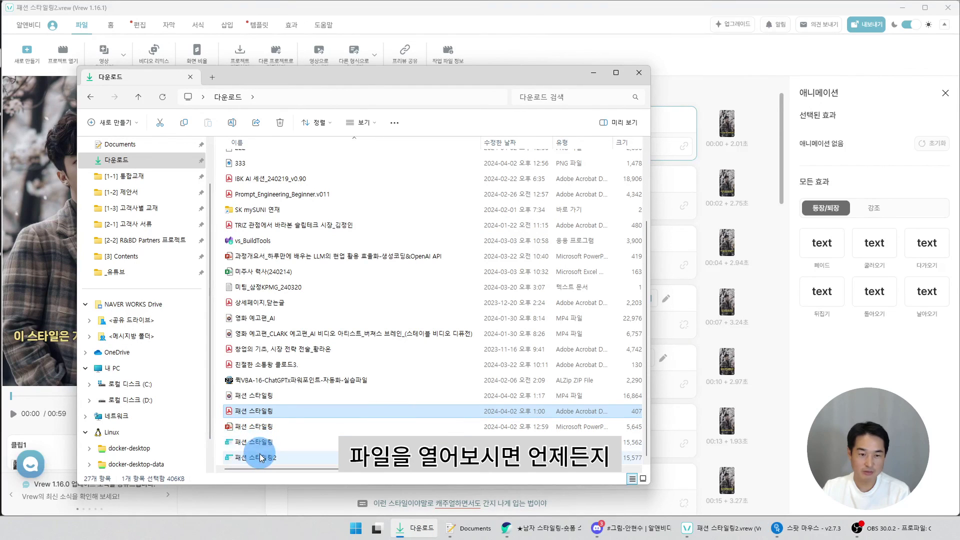
left_click(481, 11)
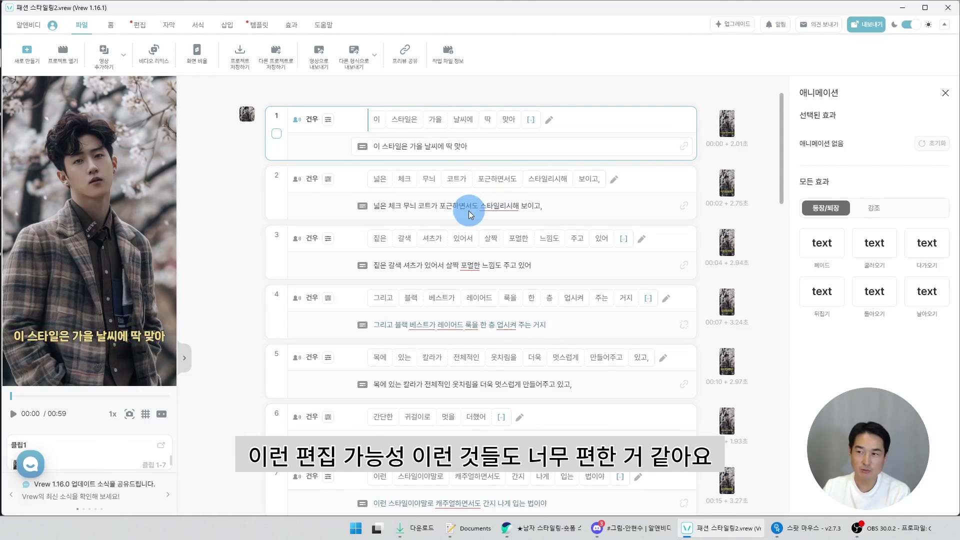
Step: View the available export formats and open the previously exported 패션 스타일링 MP4 from the 다운로드 folder in 미디어 플레이어
left_click(869, 24)
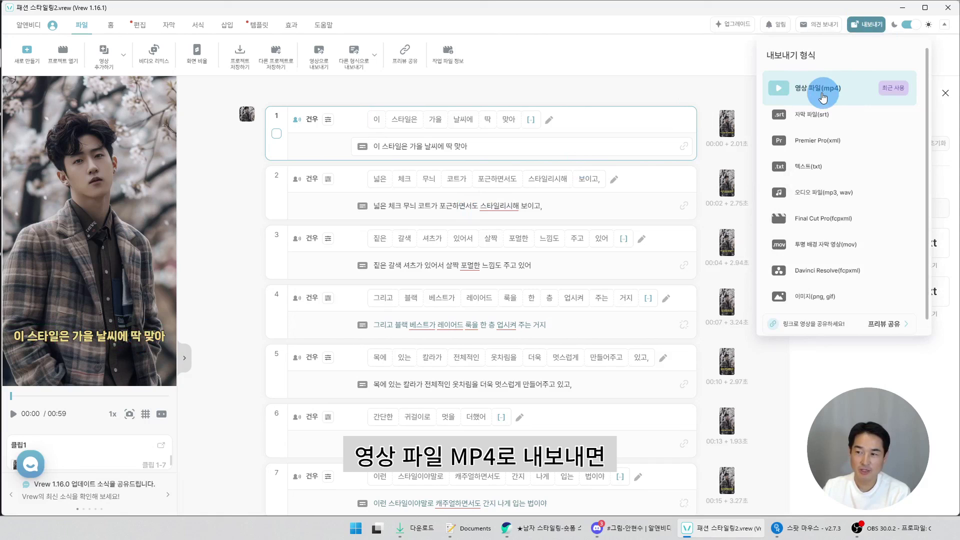
left_click(417, 528)
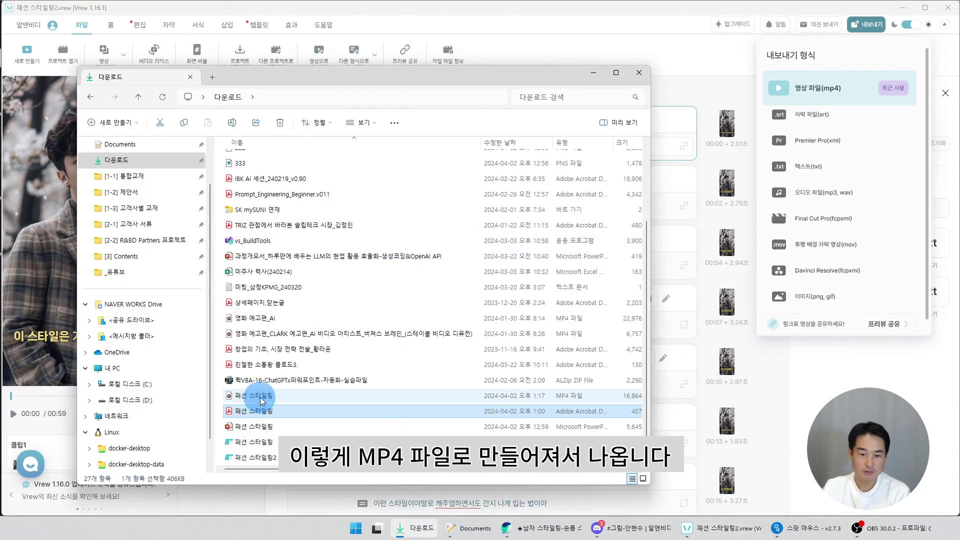
left_click(260, 398)
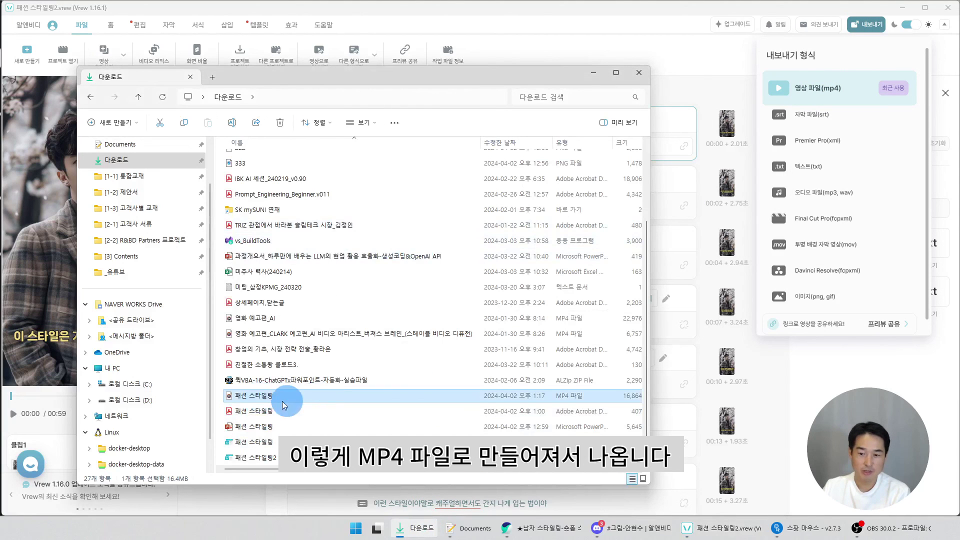
double_click(257, 397)
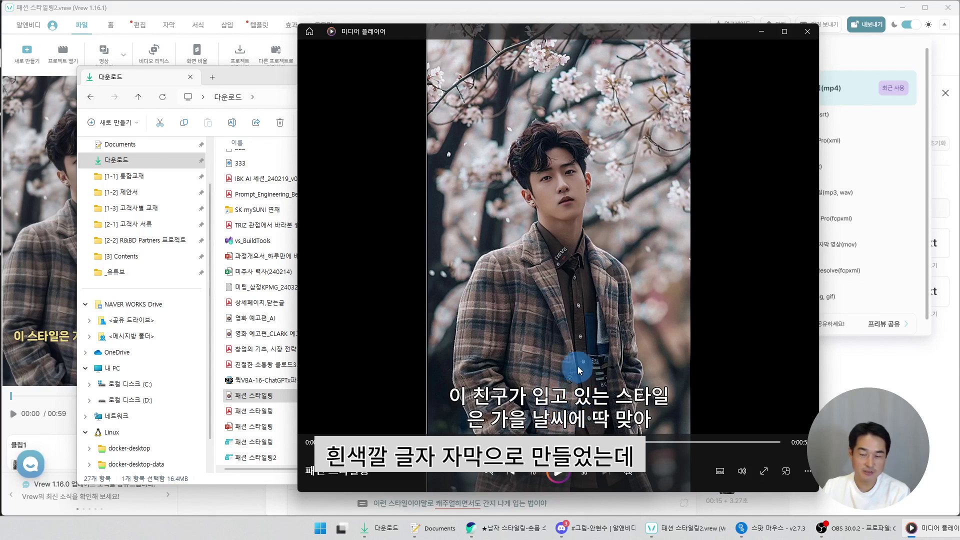
Step: Switch back to the Vrew project and the 다운로드 folder, and return to the exported MP4 to check its length
left_click(181, 20)
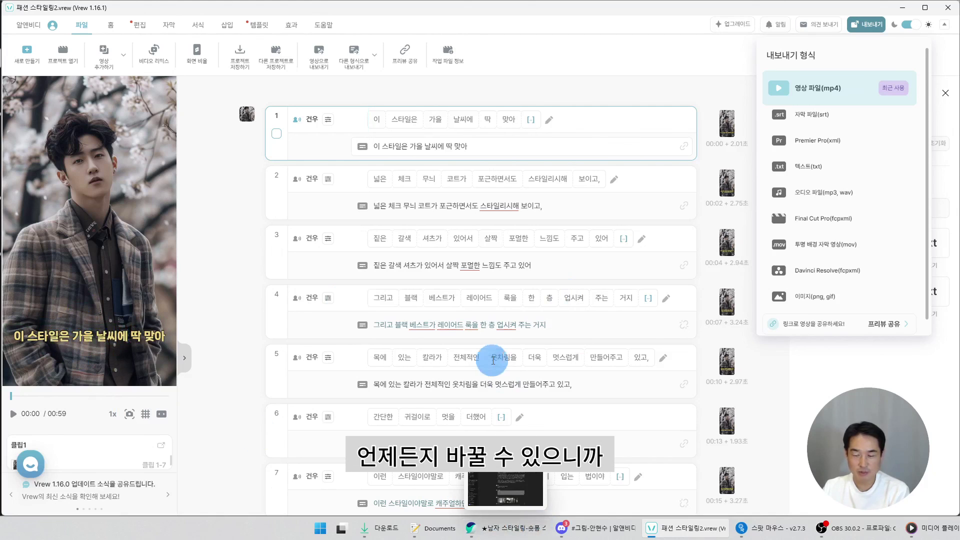
key("alt+Tab")
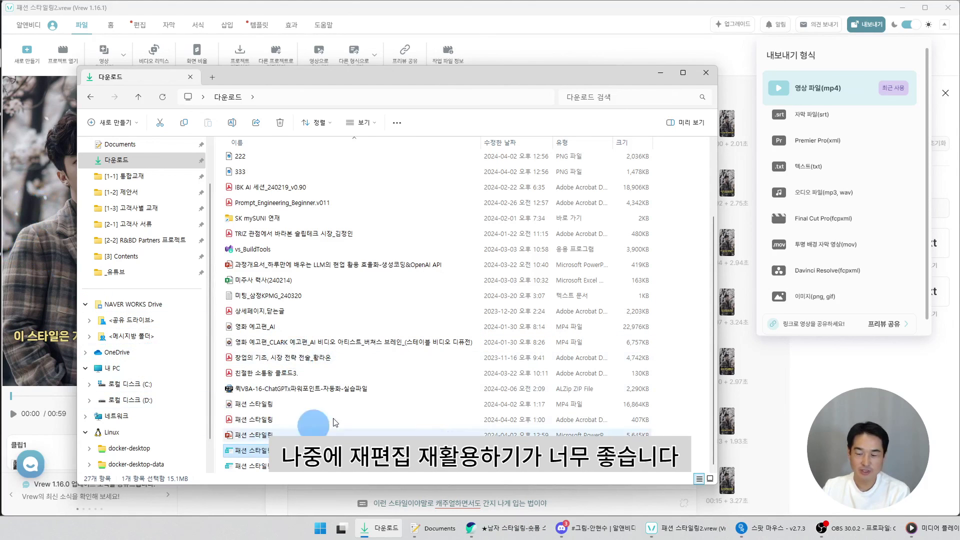
double_click(408, 403)
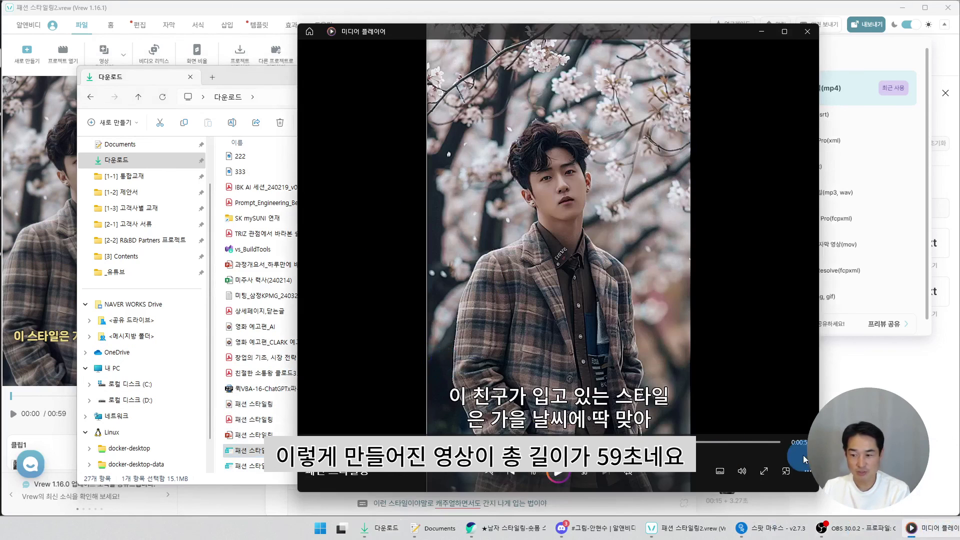